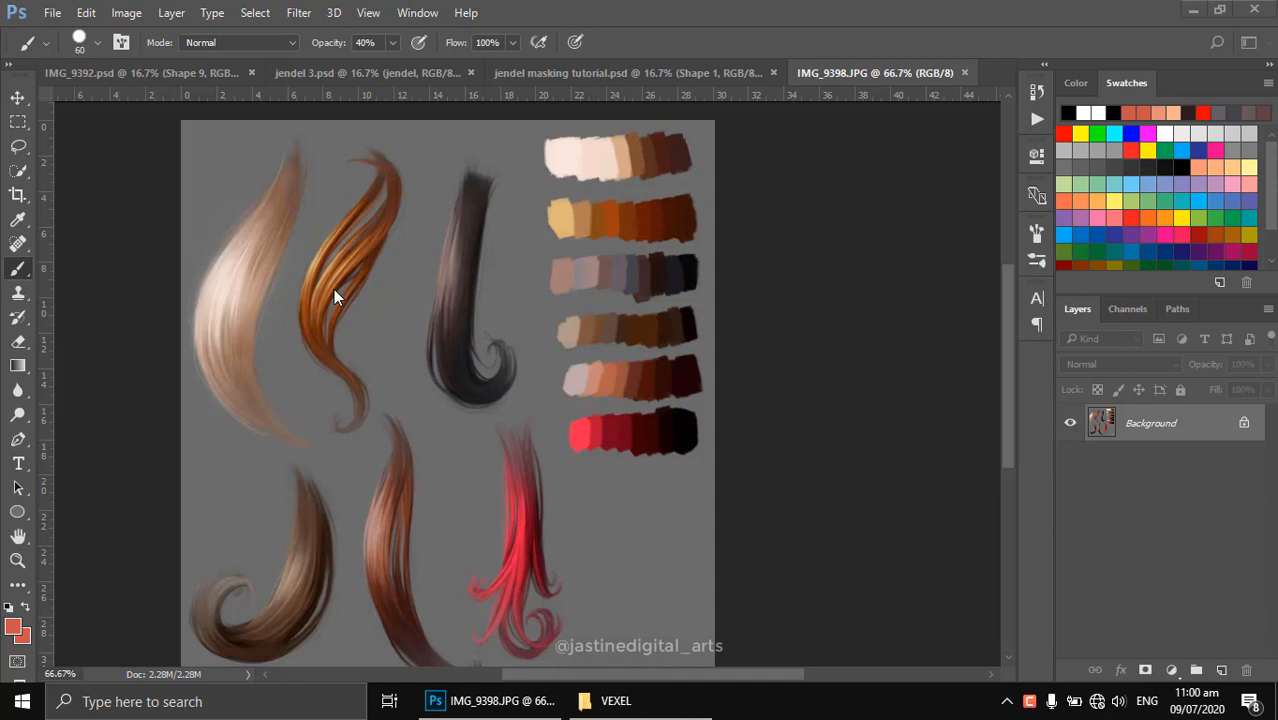
Examine the hair colour swatches in the IMG_9398.JPG reference image.
{"action": "scroll", "coordinate": [333, 289], "scroll_direction": "up", "scroll_amount": 1}
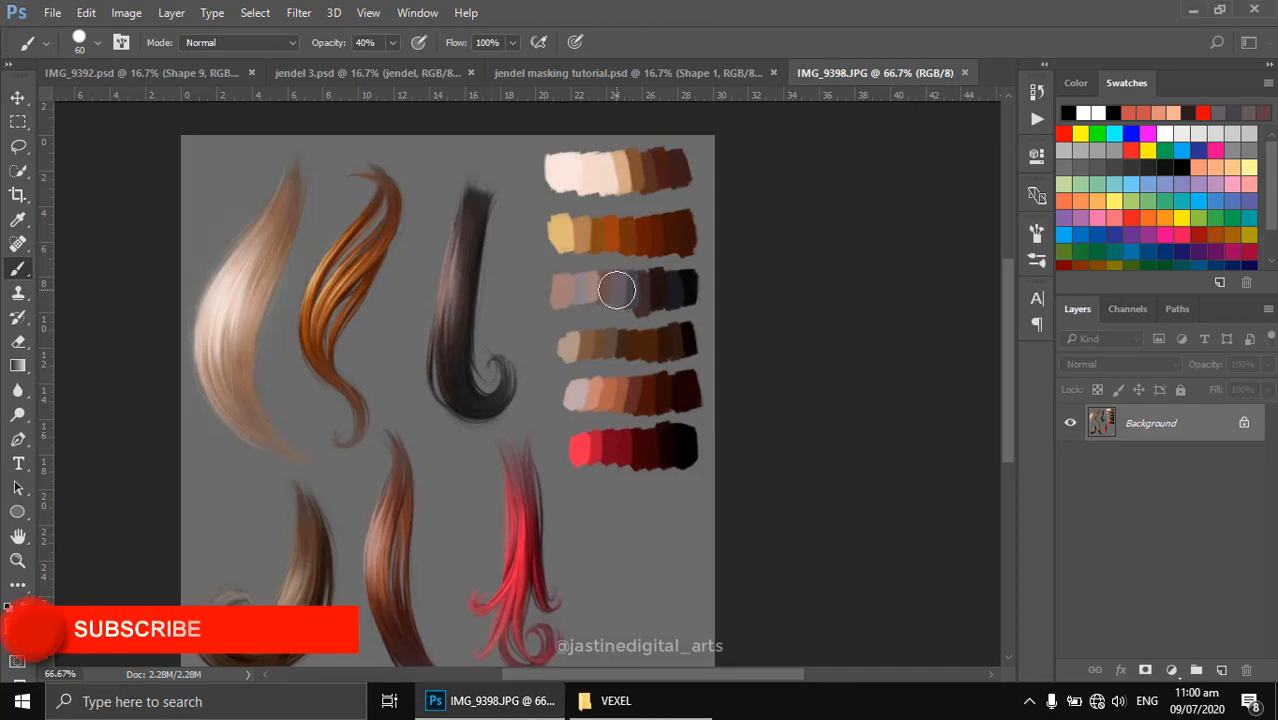
{"action": "scroll", "coordinate": [625, 287], "scroll_direction": "up", "scroll_amount": 1}
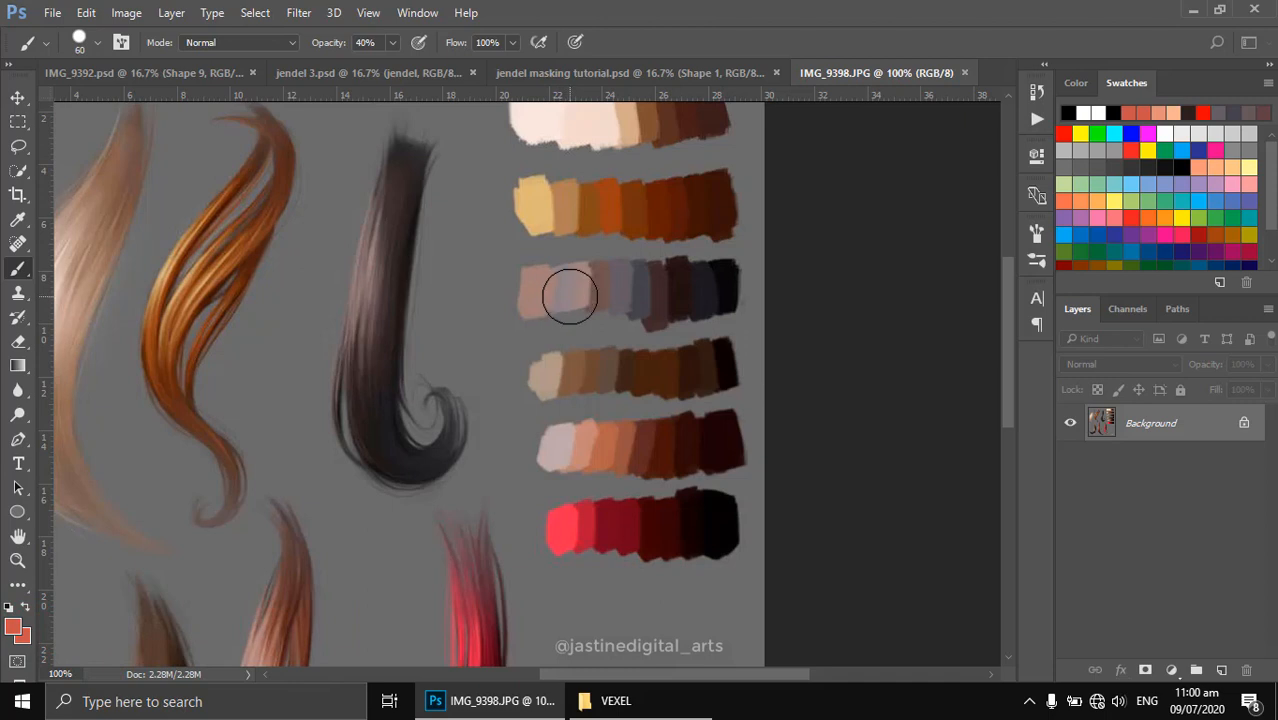
{"action": "key", "text": "i"}
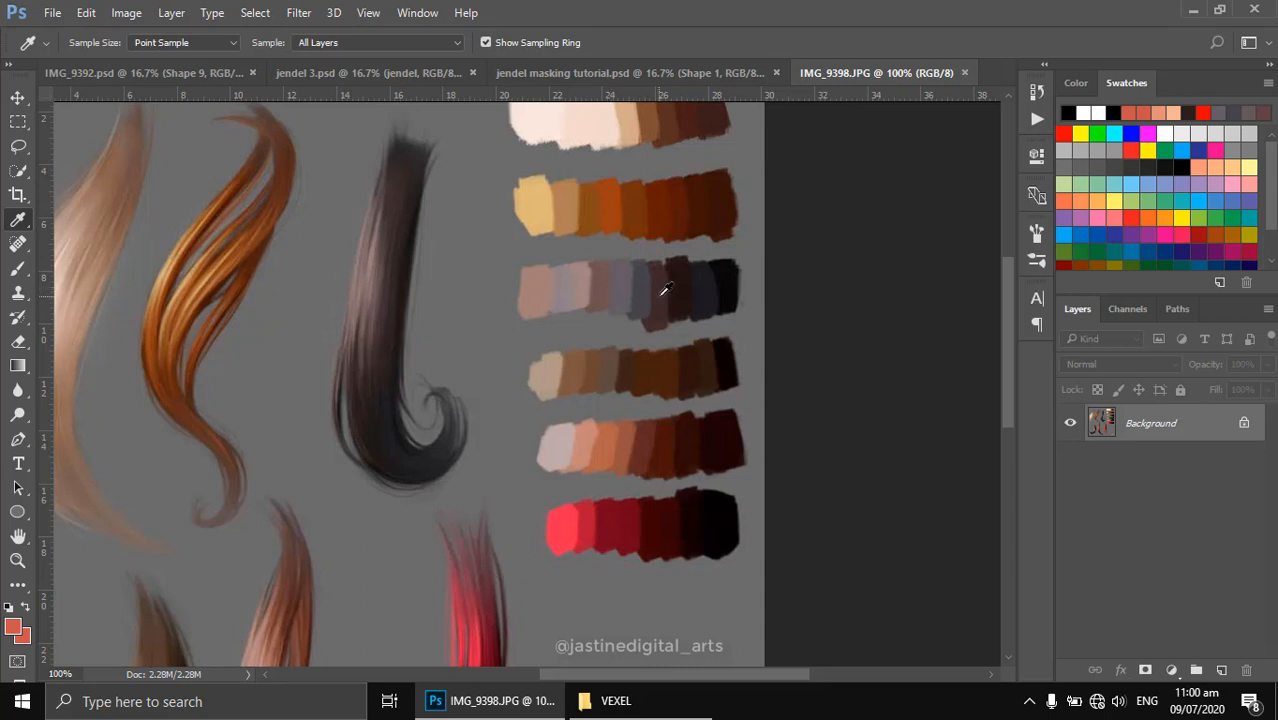
In jendel masking tutorial.psd, add a new layer above the dark hair shape, Shape 1, and clip it to that shape.
{"action": "left_click", "coordinate": [615, 76]}
{"action": "key", "text": "p"}
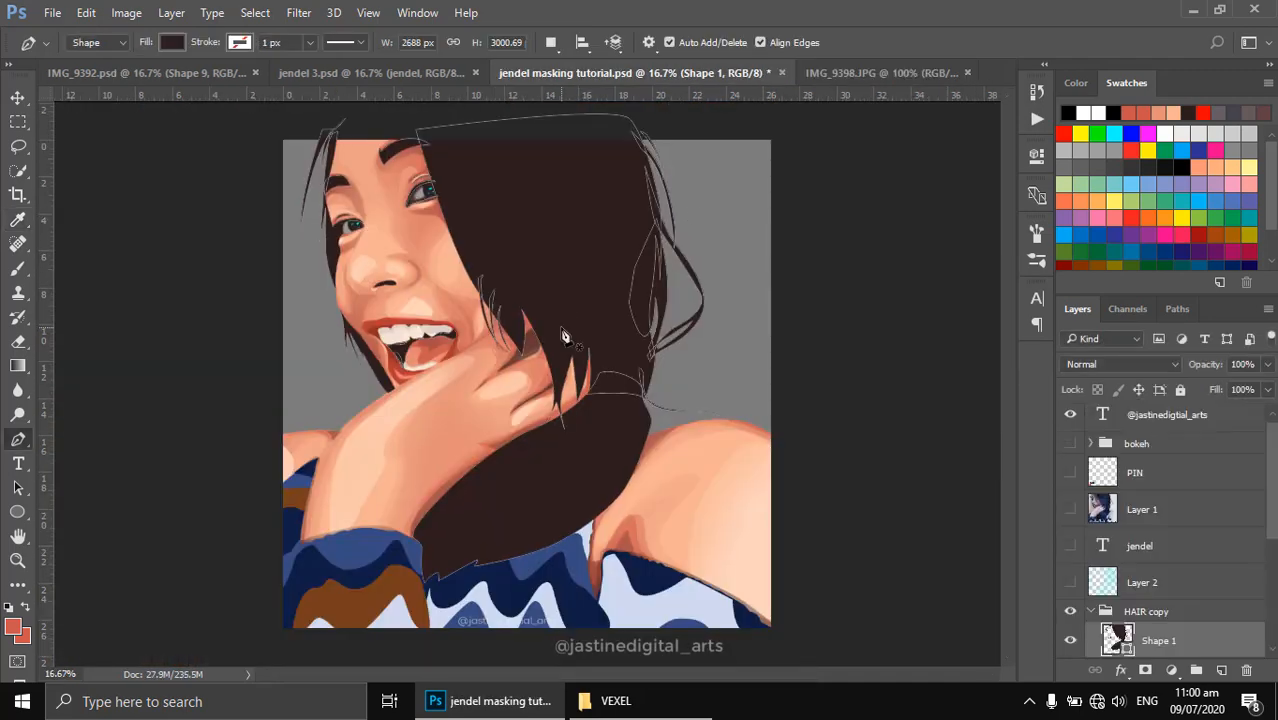
{"action": "scroll", "coordinate": [1100, 560], "scroll_direction": "down", "scroll_amount": 4}
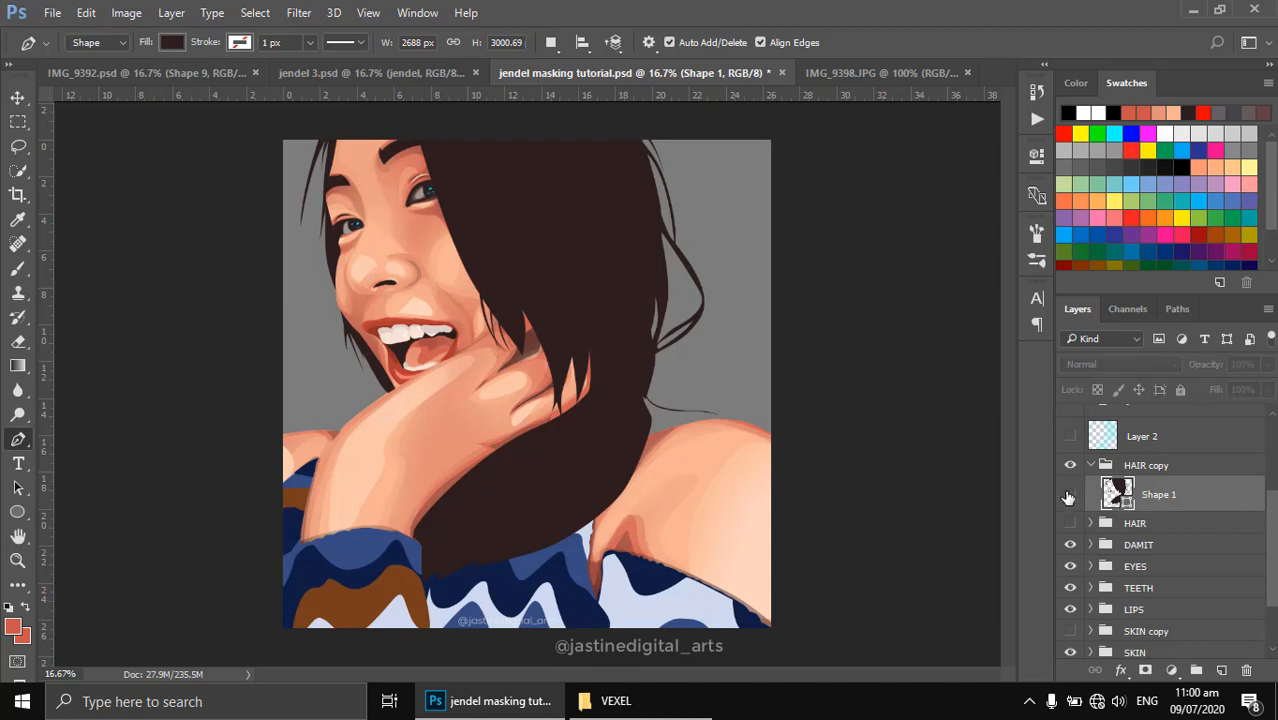
{"action": "left_click", "coordinate": [1070, 494]}
{"action": "left_click", "coordinate": [1070, 494]}
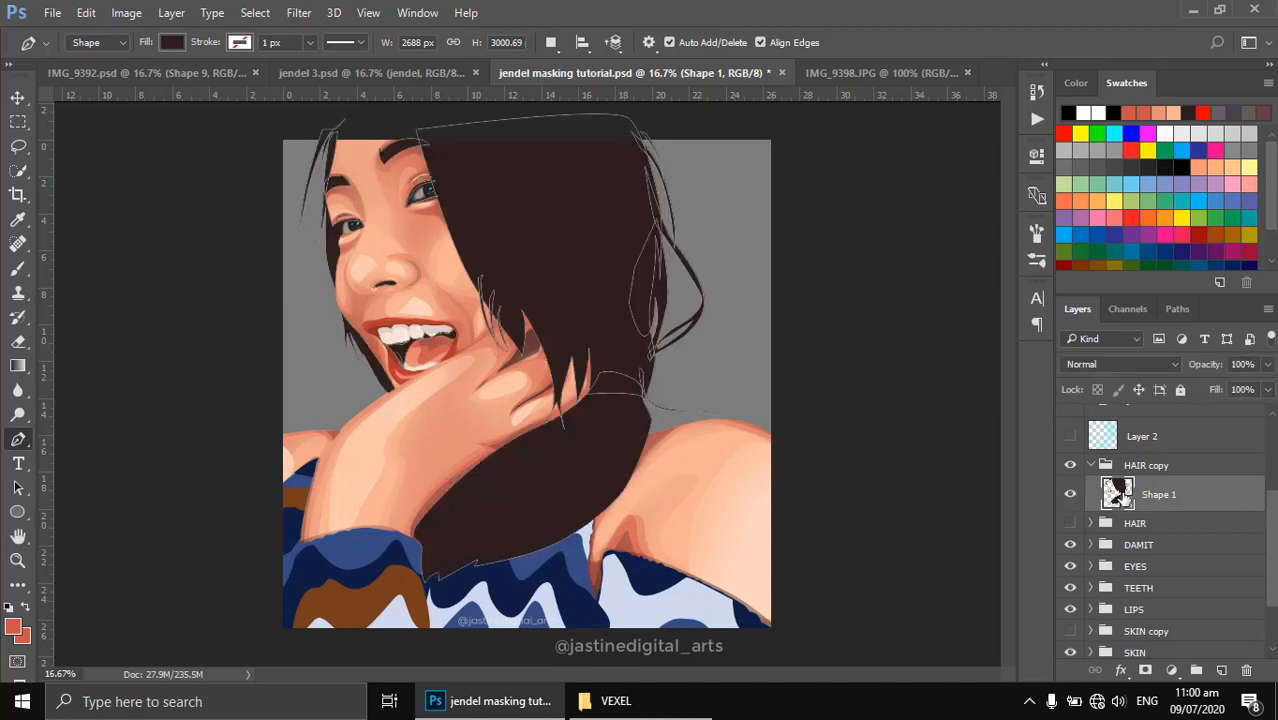
{"action": "left_click", "coordinate": [1219, 670]}
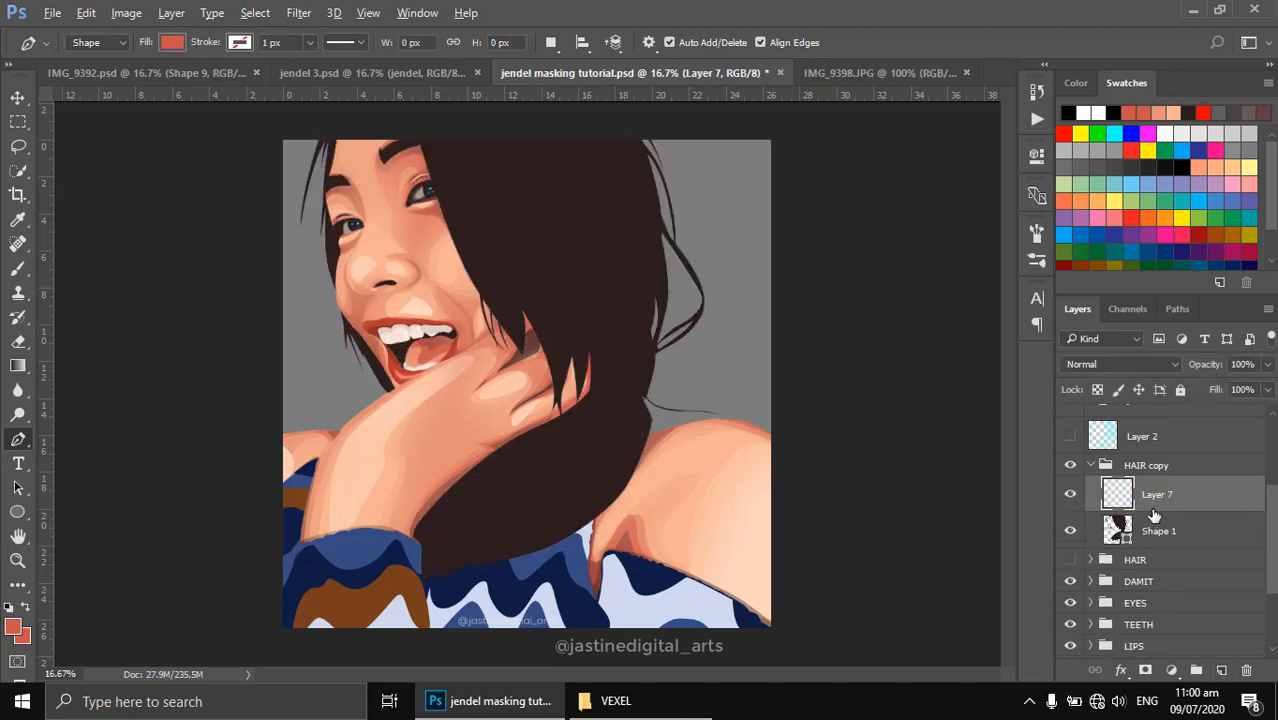
{"action": "left_click", "coordinate": [1153, 513], "text": "alt"}
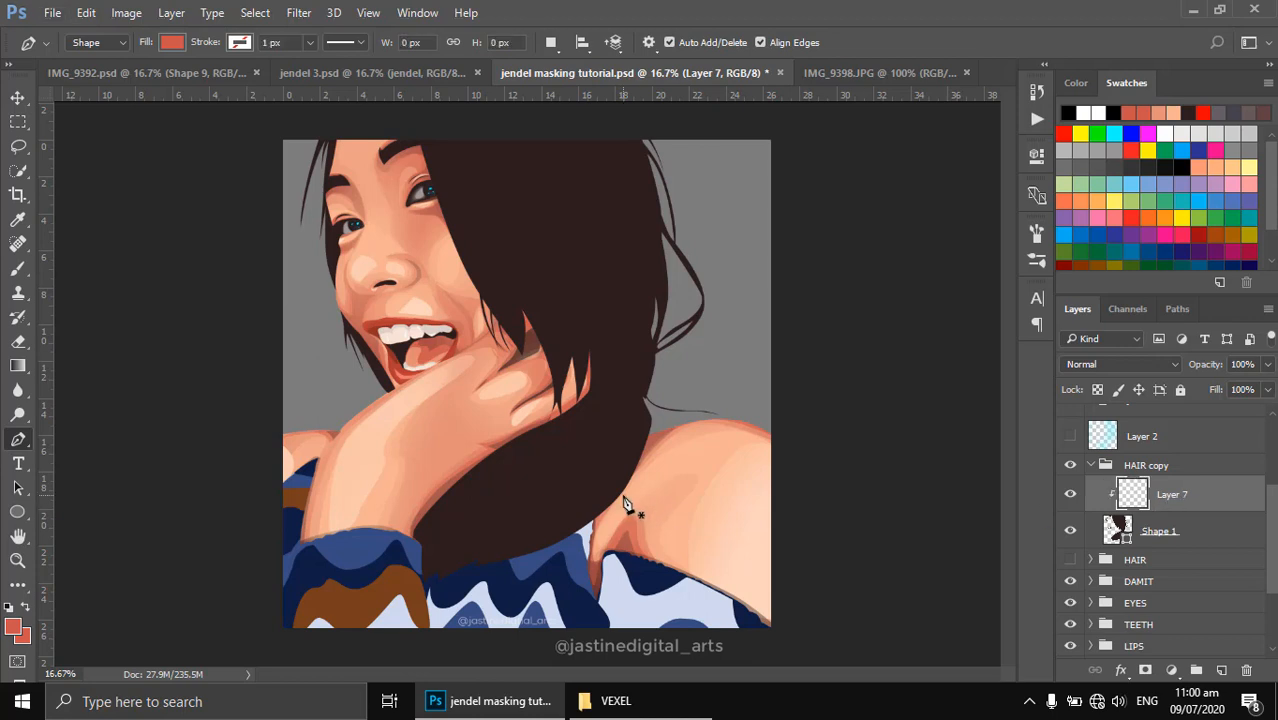
Set the Pen tool to Path mode and show the reference photo on Layer 1.
{"action": "left_click", "coordinate": [100, 43]}
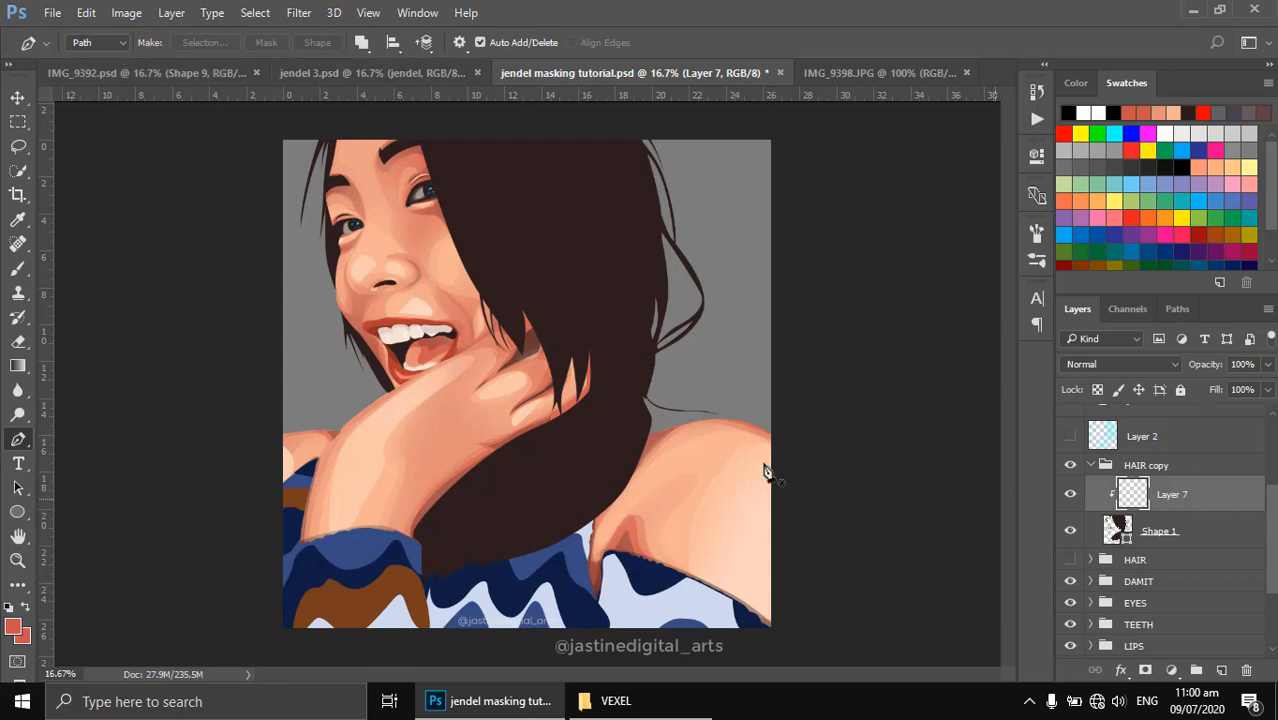
{"action": "scroll", "coordinate": [1215, 443], "scroll_direction": "up", "scroll_amount": 4}
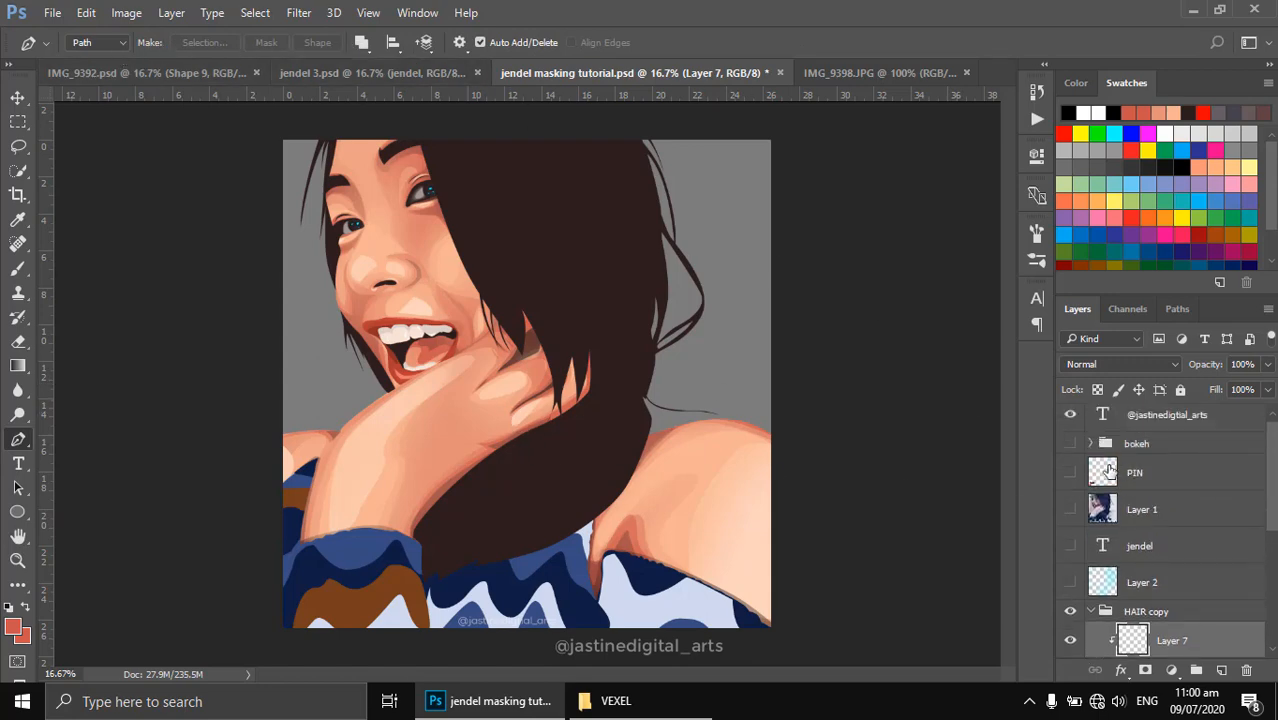
{"action": "left_click", "coordinate": [1070, 510]}
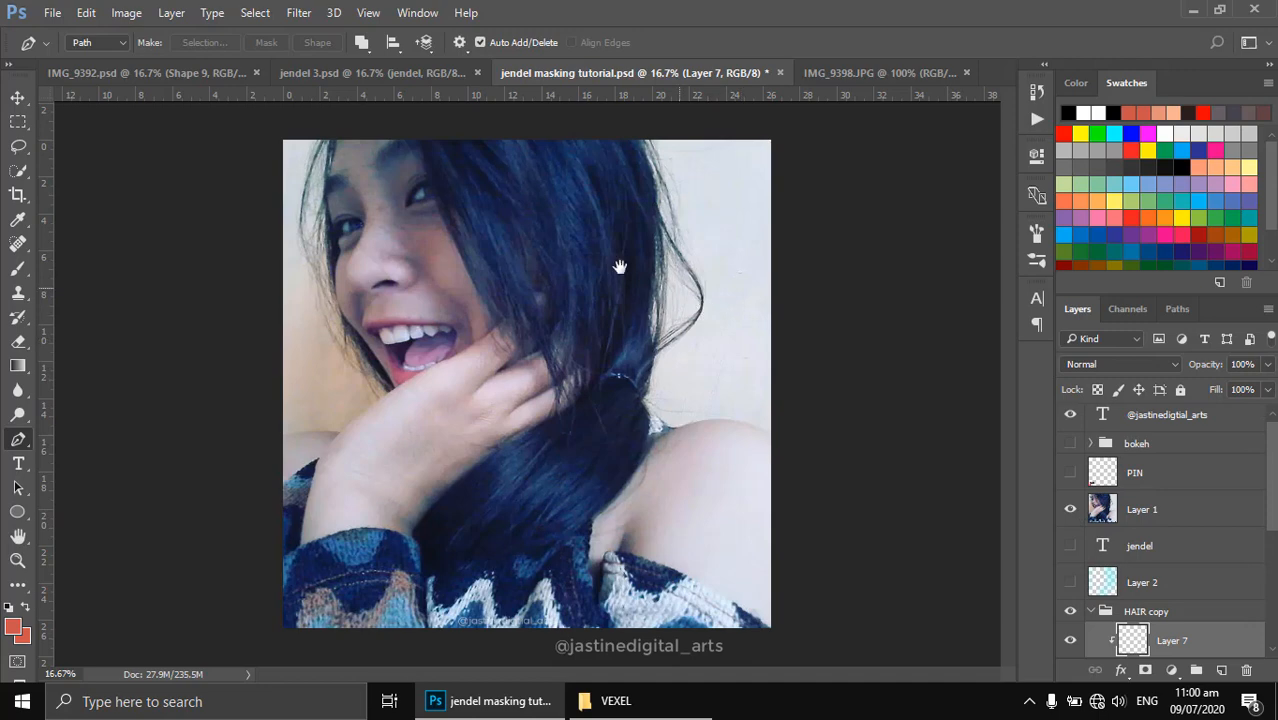
Draw two curved open hair-strand paths from above the canvas over the forehead down to the fingers.
{"action": "left_click", "coordinate": [556, 247], "text": "ctrl"}
{"action": "left_click_drag", "start_coordinate": [541, 194], "coordinate": [605, 302]}
{"action": "left_click_drag", "start_coordinate": [618, 361], "coordinate": [605, 302]}
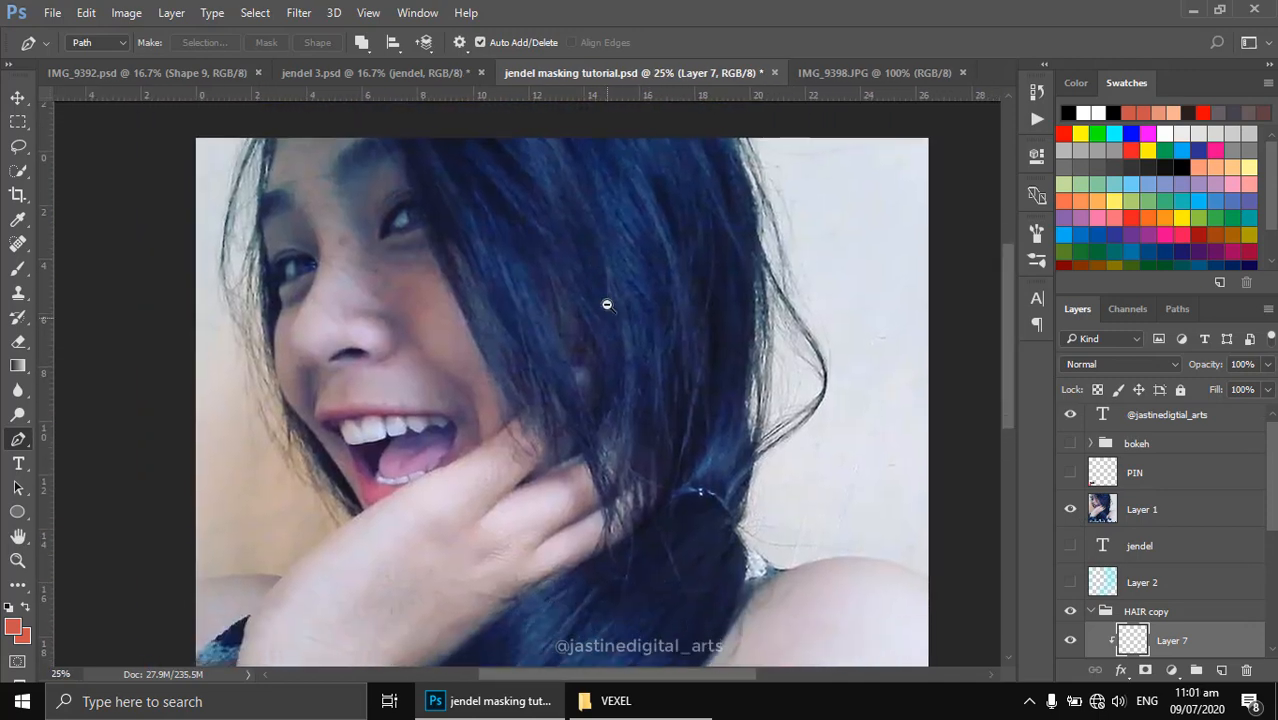
{"action": "left_click", "coordinate": [605, 302], "text": "alt"}
{"action": "left_click", "coordinate": [480, 200], "text": "ctrl"}
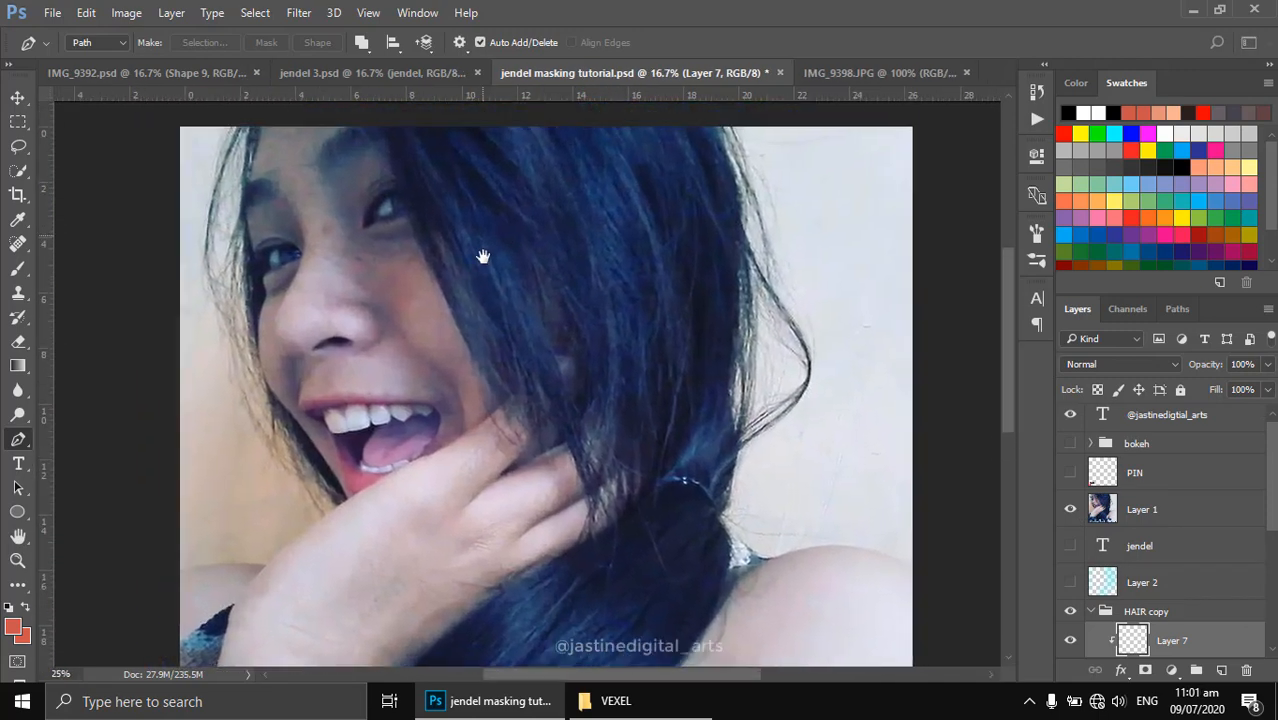
{"action": "scroll", "coordinate": [440, 210], "scroll_direction": "up", "scroll_amount": 1}
{"action": "left_click", "coordinate": [361, 121]}
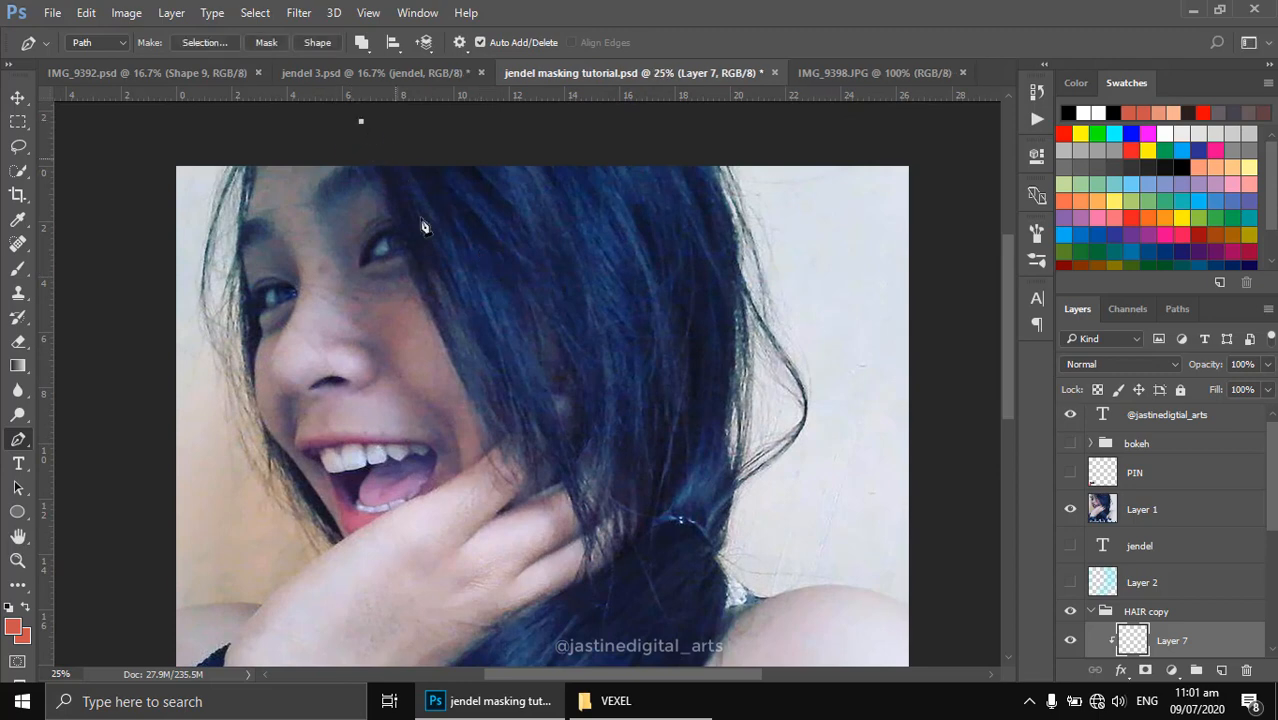
{"action": "left_click_drag", "start_coordinate": [540, 485], "coordinate": [540, 628]}
{"action": "left_click", "coordinate": [388, 134]}
{"action": "left_click_drag", "start_coordinate": [568, 493], "coordinate": [583, 642]}
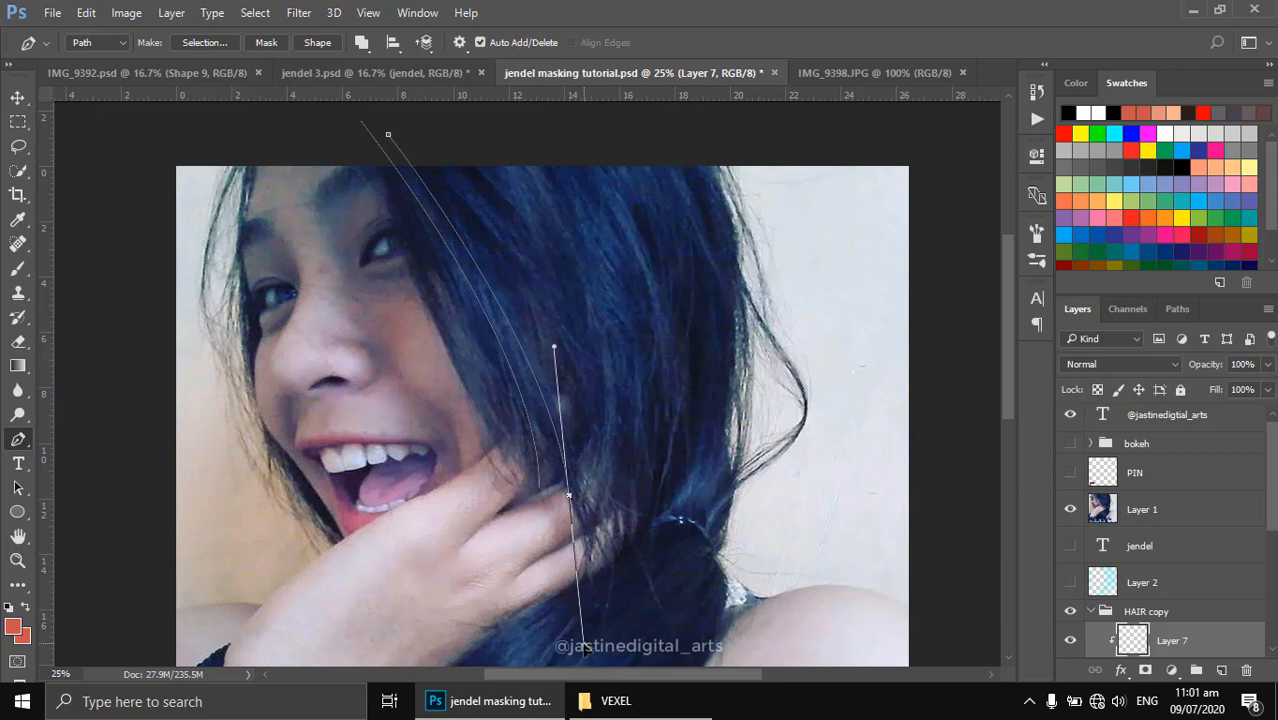
{"action": "key", "text": "Escape"}
Draw three more curved strand paths from the crown, one along the face edge and two further back into the hair.
{"action": "left_click", "coordinate": [389, 126]}
{"action": "left_click_drag", "start_coordinate": [524, 456], "coordinate": [590, 538]}
{"action": "key", "text": "Escape"}
{"action": "left_click", "coordinate": [413, 128]}
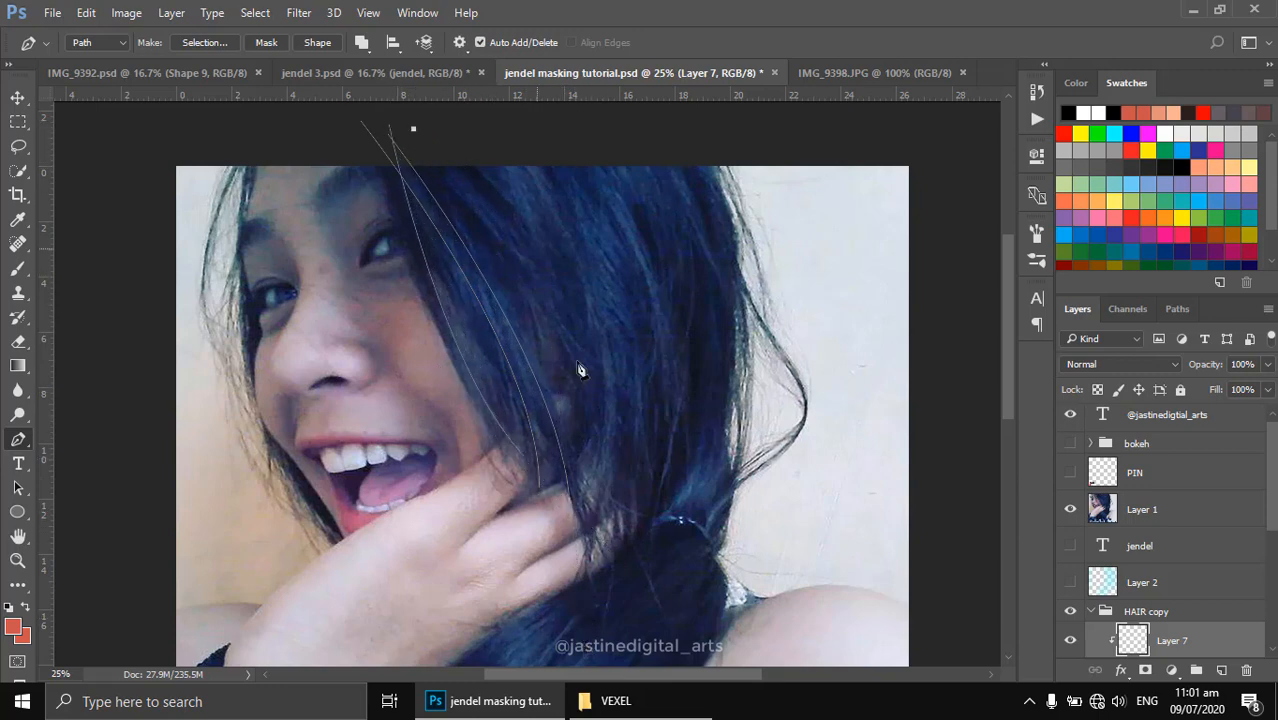
{"action": "left_click_drag", "start_coordinate": [553, 392], "coordinate": [537, 594]}
{"action": "key", "text": "Escape"}
{"action": "left_click", "coordinate": [460, 141]}
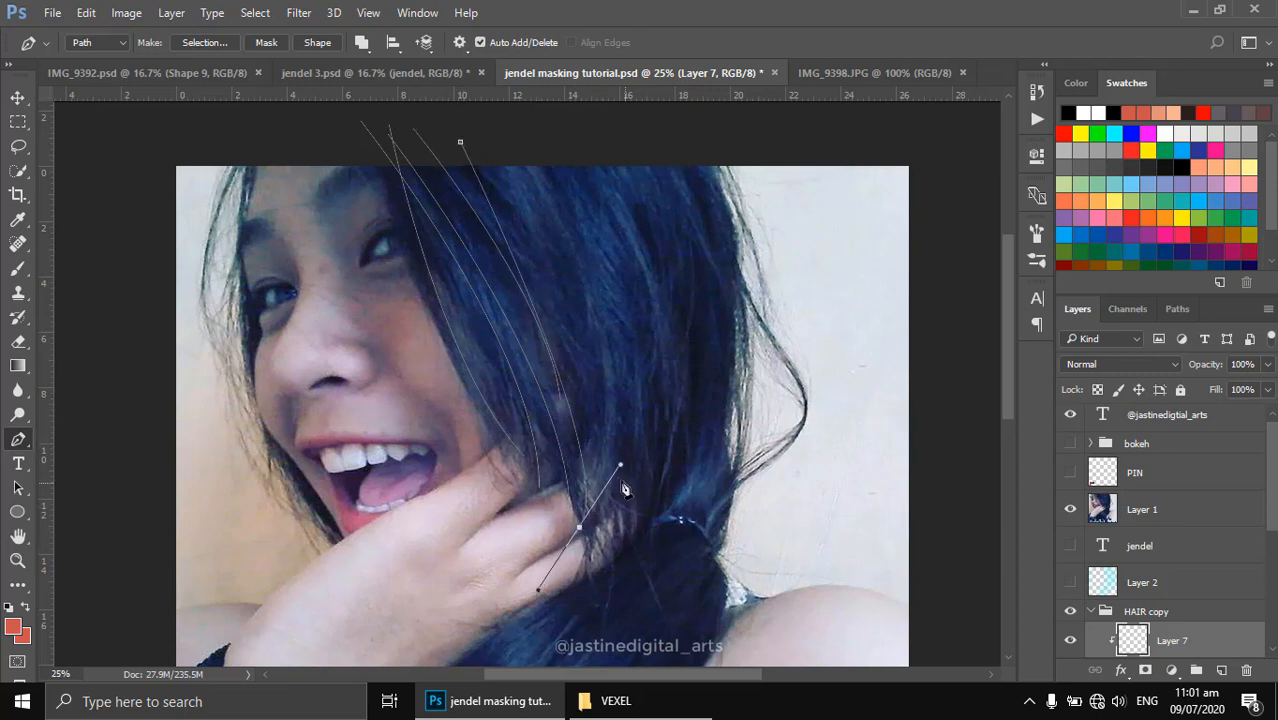
{"action": "left_click_drag", "start_coordinate": [621, 469], "coordinate": [646, 349]}
{"action": "key", "text": "Escape"}
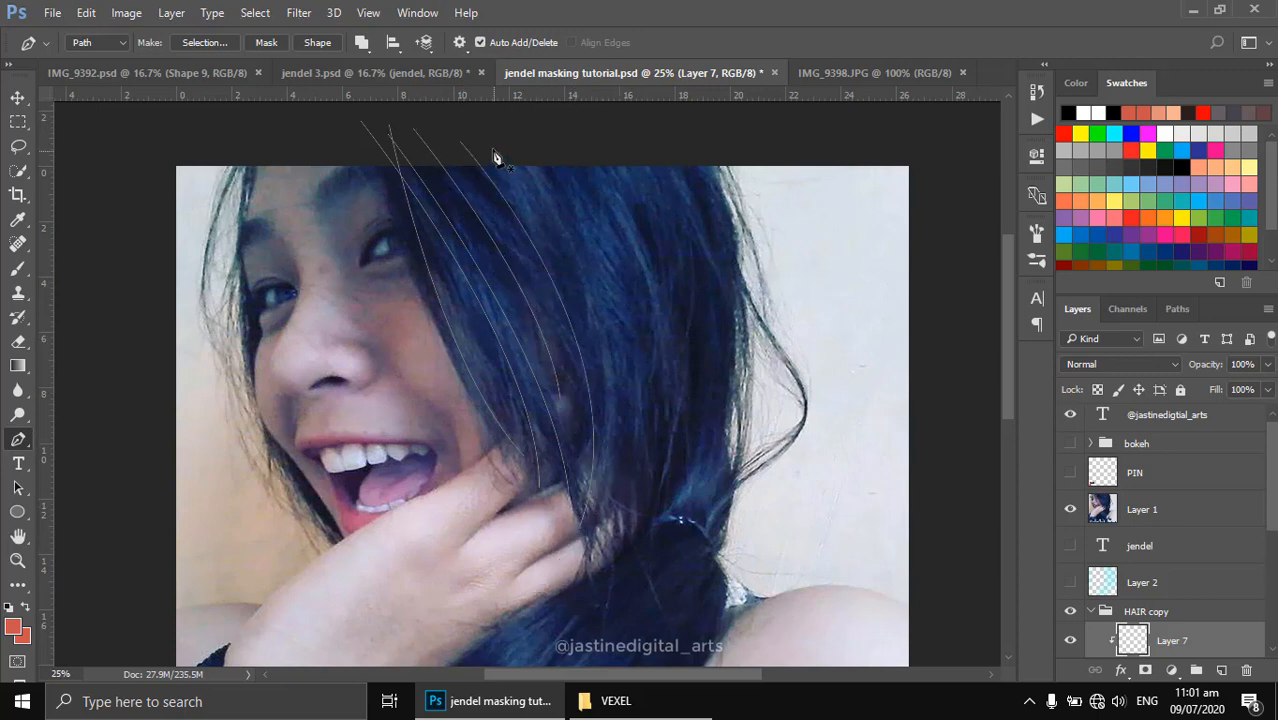
Draw two curved strand paths from above the canvas through the middle of the hair, following its flow behind the fingers.
{"action": "left_click_drag", "start_coordinate": [509, 197], "coordinate": [461, 203]}
{"action": "left_click", "coordinate": [403, 122]}
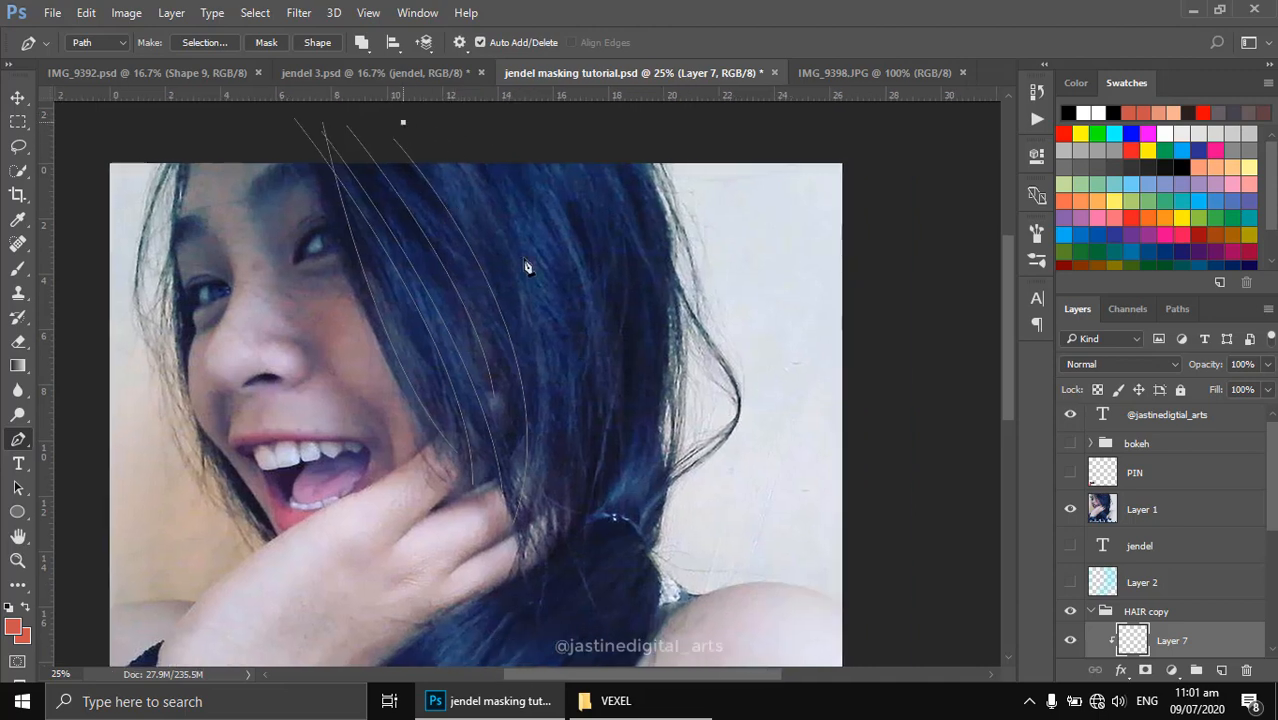
{"action": "left_click_drag", "start_coordinate": [522, 552], "coordinate": [612, 320]}
{"action": "key", "text": "Escape"}
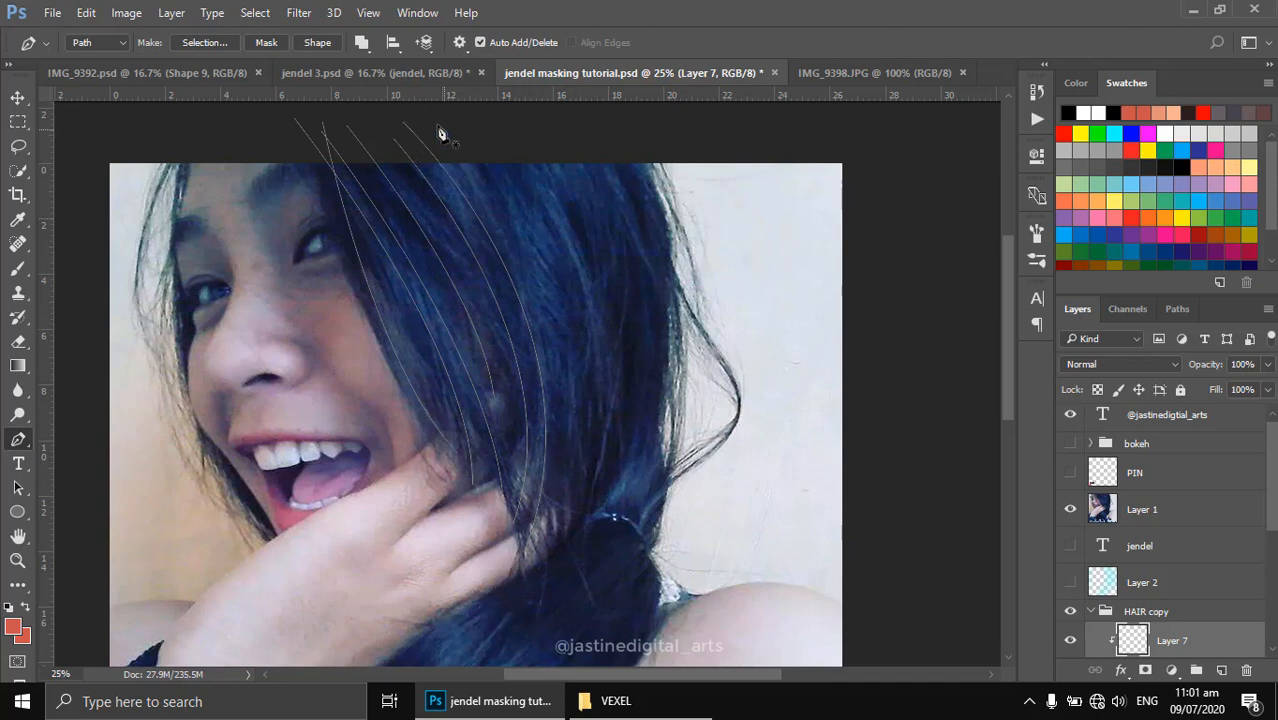
{"action": "left_click", "coordinate": [437, 125]}
{"action": "left_click_drag", "start_coordinate": [555, 440], "coordinate": [520, 592]}
{"action": "key", "text": "Escape"}
Draw three longer curved strand paths from the crown through the back half of the hair, bending in toward the ponytail.
{"action": "left_click_drag", "start_coordinate": [639, 335], "coordinate": [559, 320]}
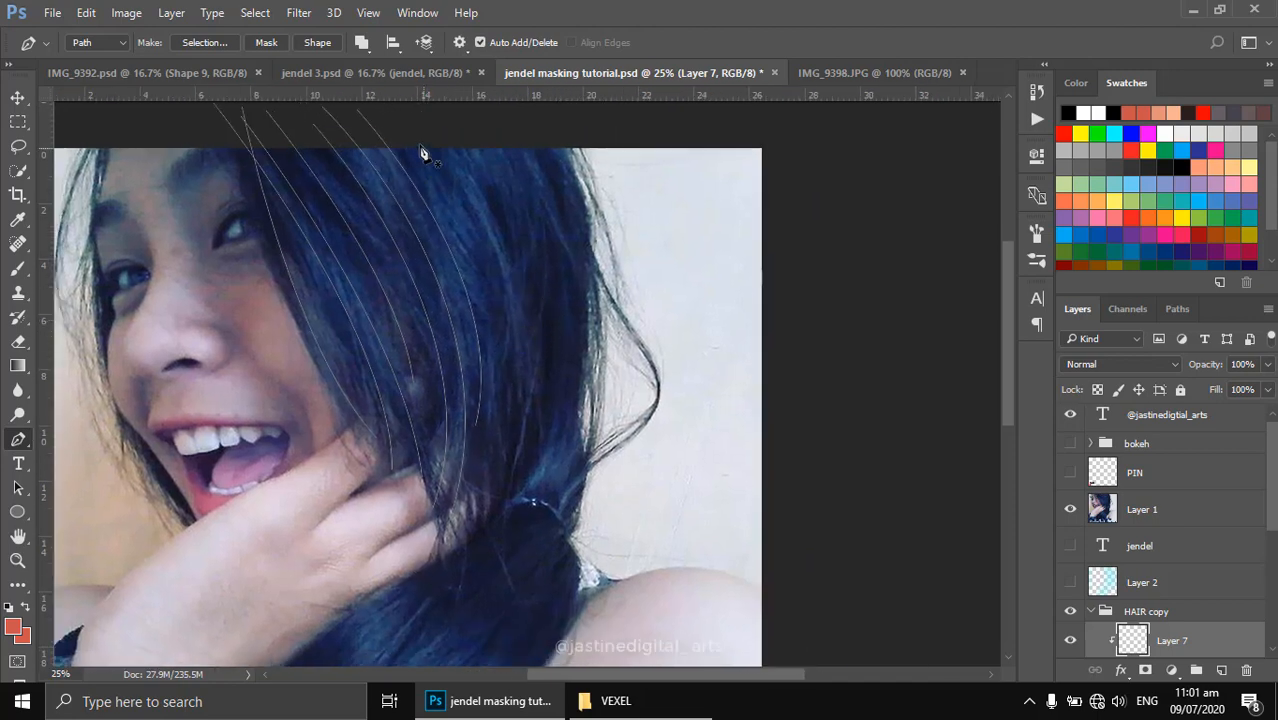
{"action": "left_click_drag", "start_coordinate": [468, 541], "coordinate": [595, 346]}
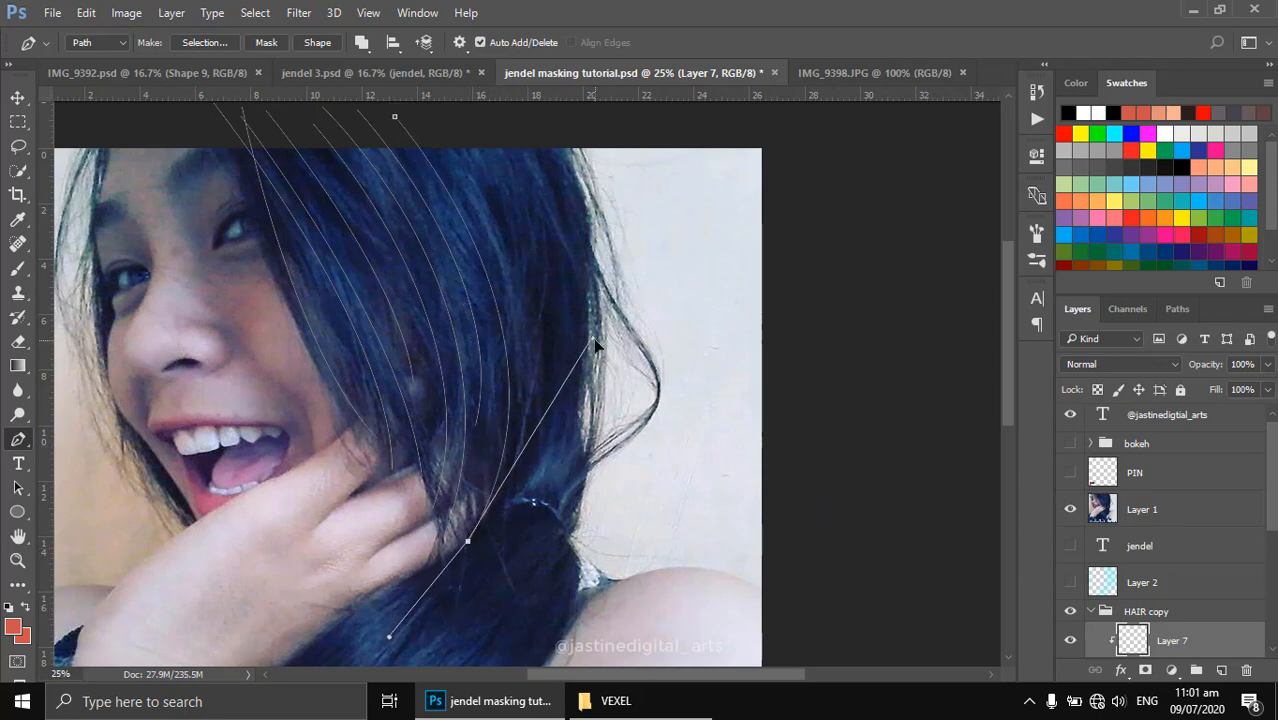
{"action": "left_click", "coordinate": [430, 133], "text": "ctrl"}
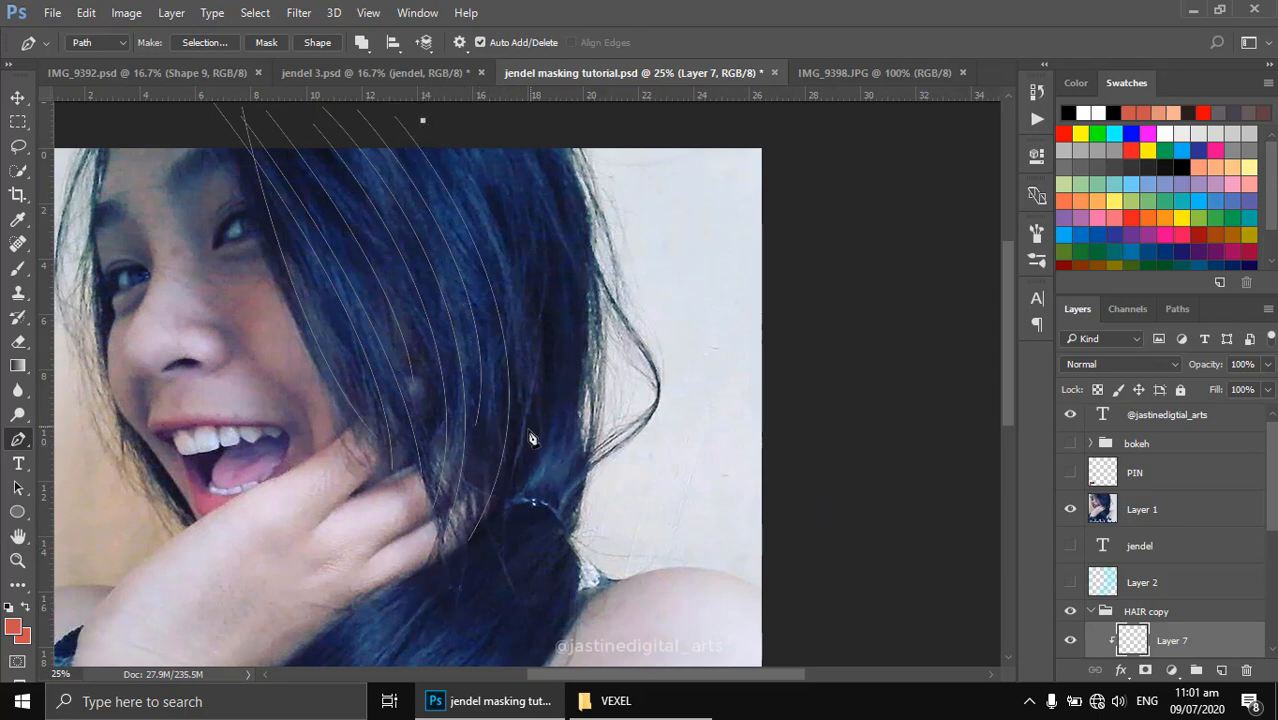
{"action": "left_click_drag", "start_coordinate": [462, 571], "coordinate": [582, 300]}
{"action": "left_click", "coordinate": [474, 130], "text": "ctrl"}
{"action": "left_click", "coordinate": [465, 121]}
{"action": "left_click_drag", "start_coordinate": [530, 488], "coordinate": [430, 615]}
{"action": "left_click", "coordinate": [540, 195], "text": "ctrl"}
Draw two curved strand paths along the outer back edge of the hair, ending near the hair tie.
{"action": "left_click", "coordinate": [508, 123]}
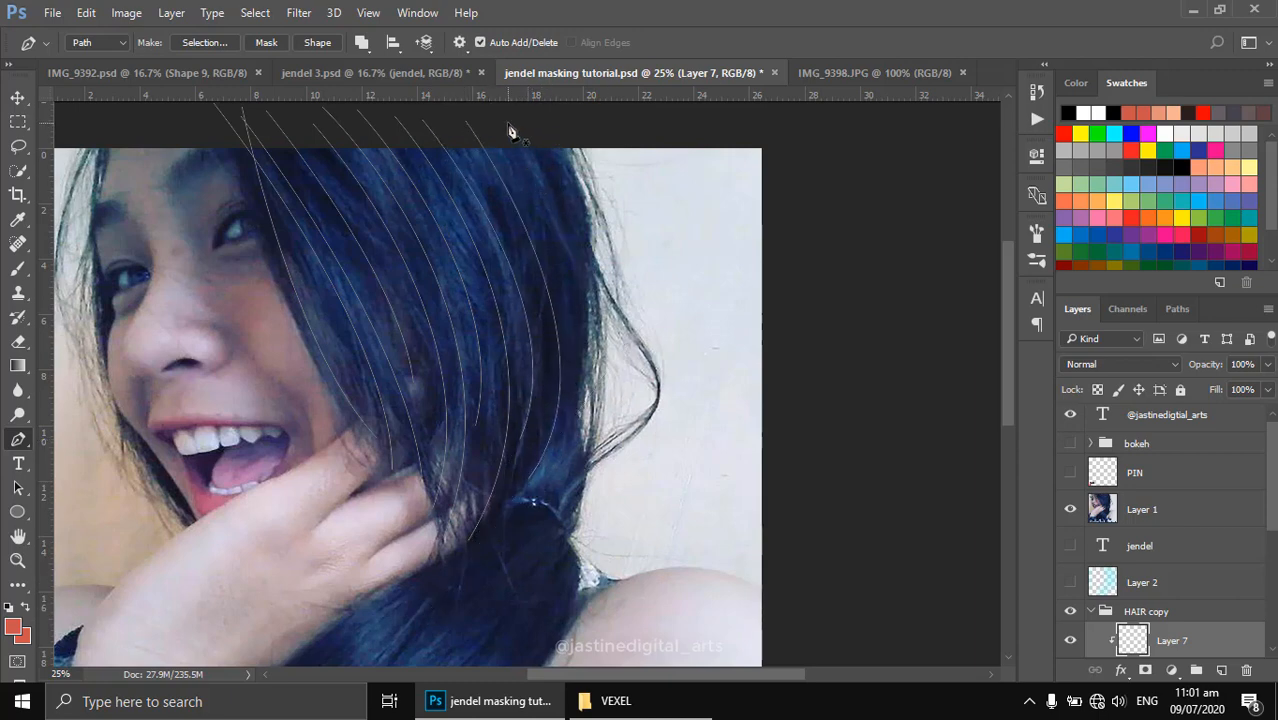
{"action": "left_click_drag", "start_coordinate": [550, 502], "coordinate": [465, 614]}
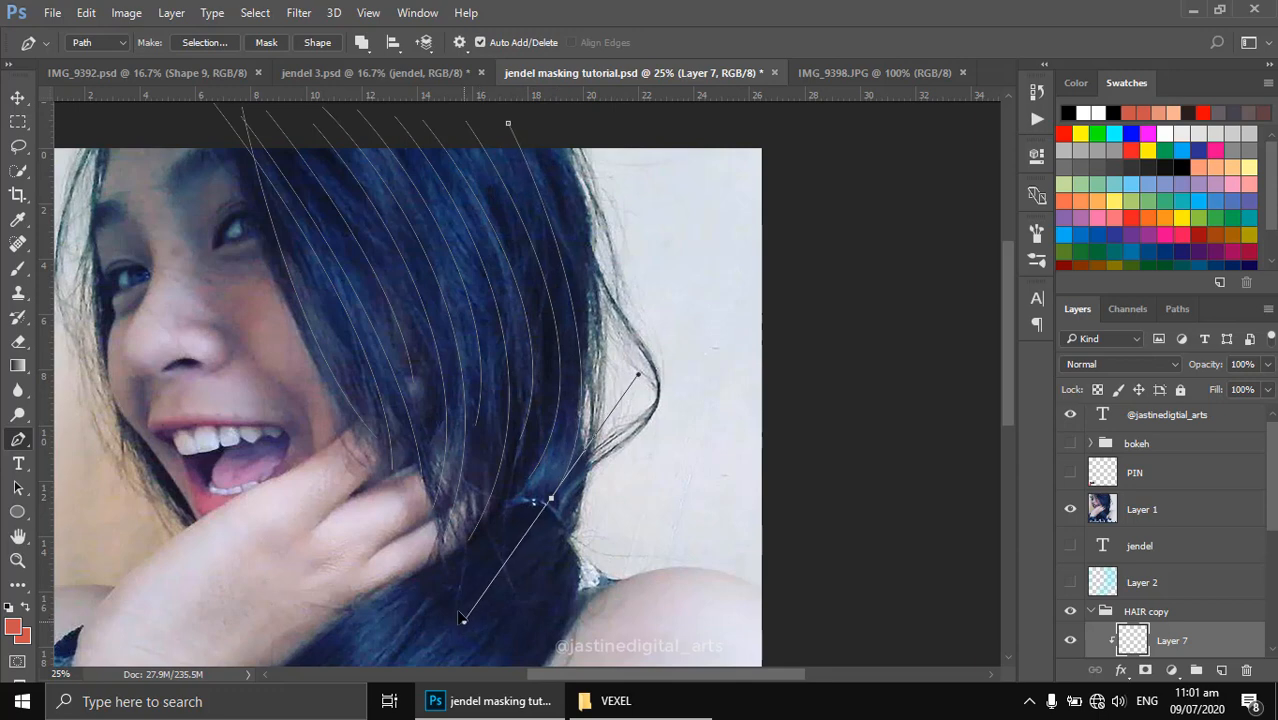
{"action": "left_click", "coordinate": [480, 427], "text": "ctrl"}
{"action": "left_click", "coordinate": [530, 112]}
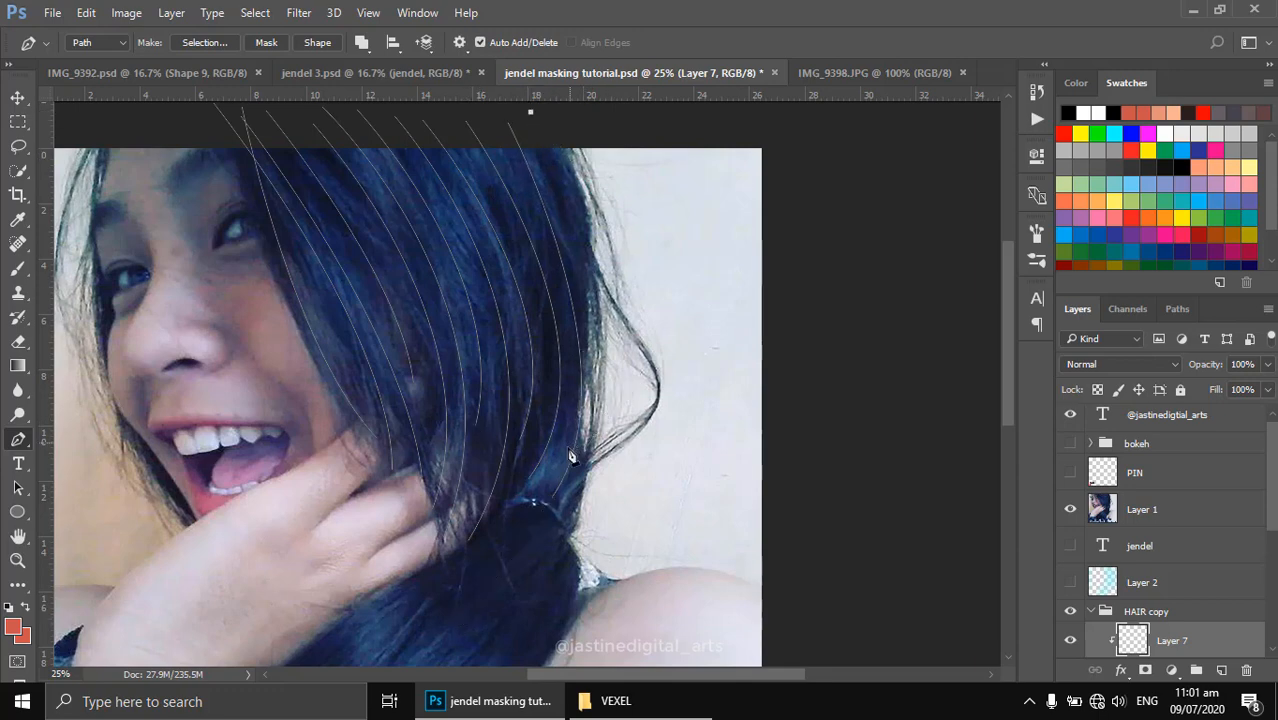
{"action": "left_click_drag", "start_coordinate": [548, 490], "coordinate": [440, 612]}
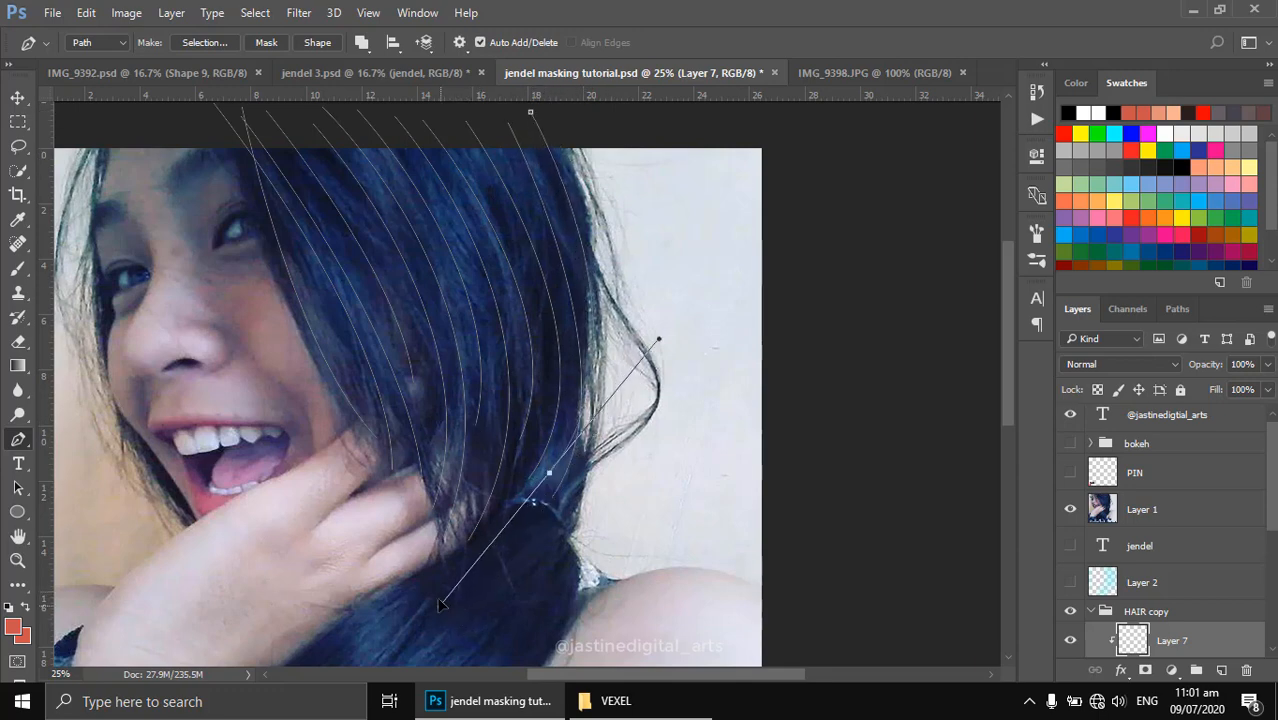
{"action": "left_click", "coordinate": [656, 340], "text": "ctrl"}
Fill the gaps between the back strands with two more curved paths running from the crown to the hair tie.
{"action": "left_click", "coordinate": [483, 112]}
{"action": "left_click_drag", "start_coordinate": [525, 511], "coordinate": [408, 625]}
{"action": "left_click", "coordinate": [479, 521], "text": "ctrl"}
{"action": "left_click", "coordinate": [447, 117]}
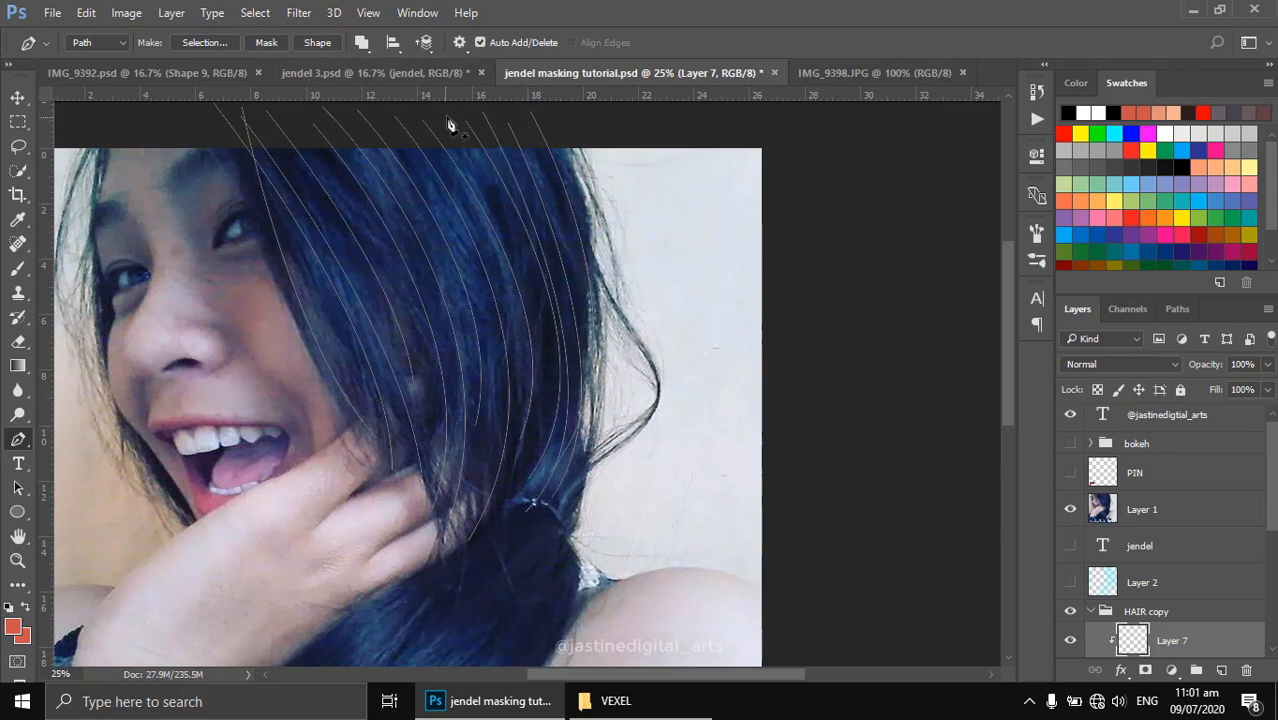
{"action": "left_click_drag", "start_coordinate": [535, 505], "coordinate": [377, 650]}
{"action": "left_click", "coordinate": [501, 412], "text": "ctrl"}
Add three curved strand paths between the existing ones, one mid-hair and two toward the face, ending around the fingers.
{"action": "left_click_drag", "start_coordinate": [499, 411], "coordinate": [526, 465]}
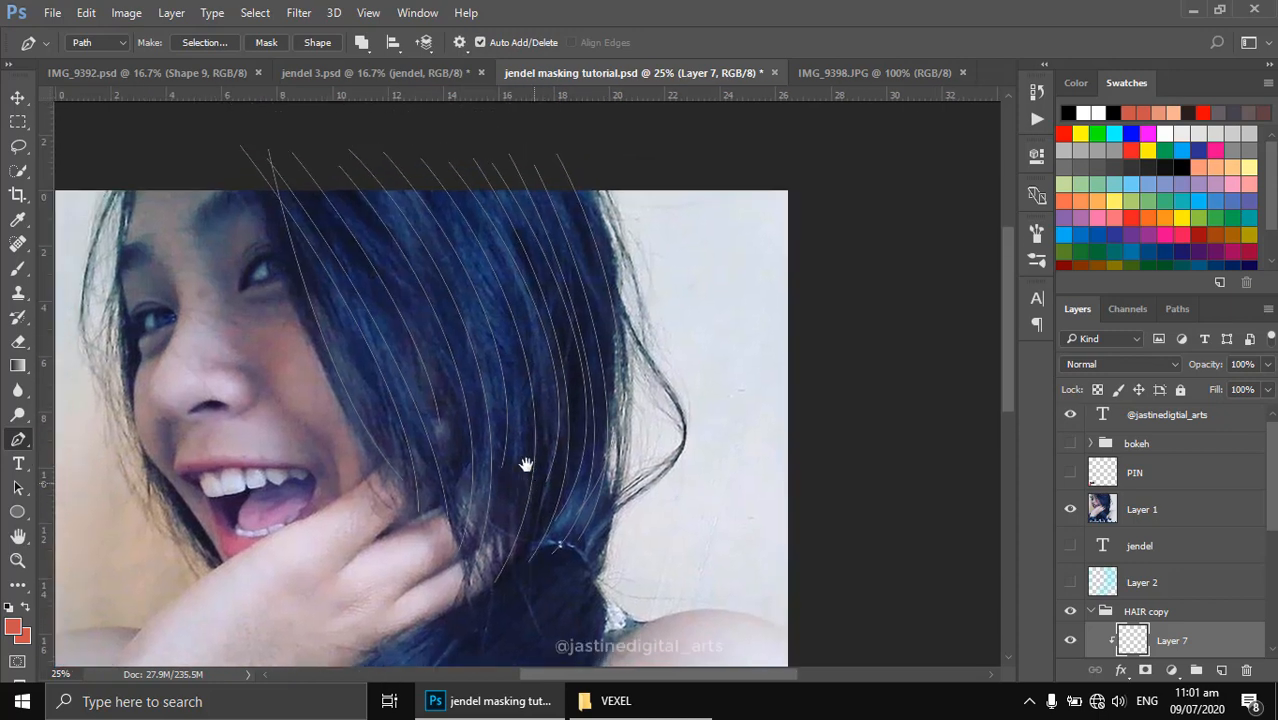
{"action": "left_click", "coordinate": [391, 124]}
{"action": "left_click_drag", "start_coordinate": [505, 520], "coordinate": [430, 632]}
{"action": "left_click", "coordinate": [337, 257], "text": "ctrl"}
{"action": "left_click", "coordinate": [300, 133]}
{"action": "left_click_drag", "start_coordinate": [456, 473], "coordinate": [422, 586]}
{"action": "left_click", "coordinate": [320, 225], "text": "ctrl"}
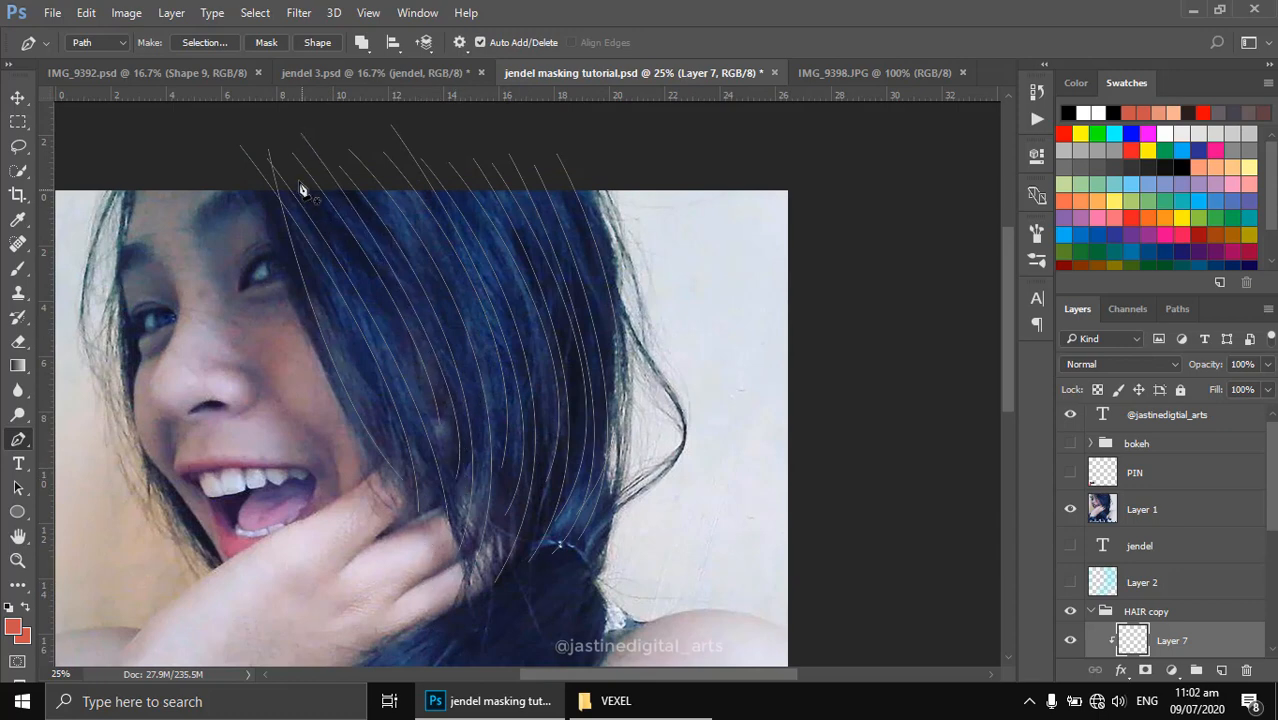
{"action": "left_click", "coordinate": [266, 137]}
{"action": "left_click_drag", "start_coordinate": [428, 500], "coordinate": [400, 628]}
Draw two curved strand paths along the ponytail edge beside the hand, from the hair tie to the sleeve.
{"action": "left_click_drag", "start_coordinate": [562, 556], "coordinate": [590, 365]}
{"action": "left_click_drag", "start_coordinate": [536, 445], "coordinate": [622, 362]}
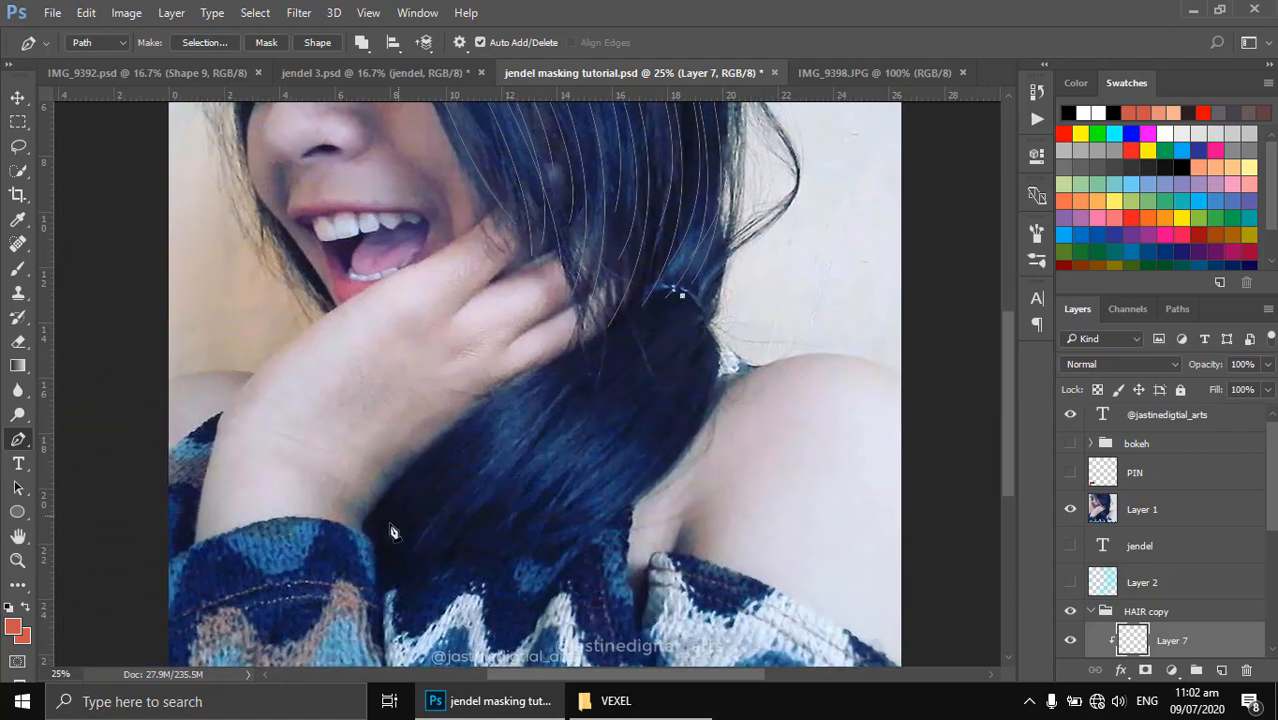
{"action": "left_click_drag", "start_coordinate": [370, 547], "coordinate": [355, 648]}
{"action": "key", "text": "Escape"}
{"action": "left_click_drag", "start_coordinate": [383, 565], "coordinate": [346, 667]}
{"action": "scroll", "coordinate": [388, 548], "scroll_direction": "down", "scroll_amount": 1}
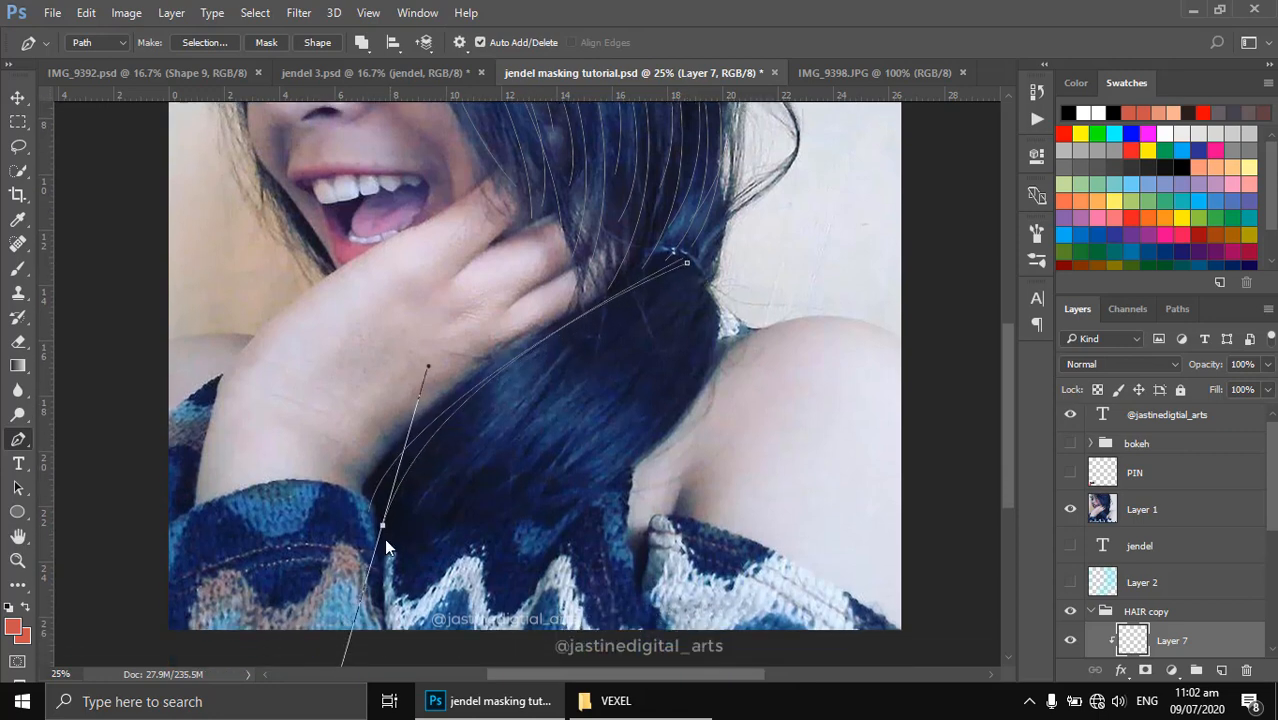
Draw two curved strand paths from the hair tie through the middle of the ponytail toward its lower end.
{"action": "left_click", "coordinate": [691, 278]}
{"action": "left_click", "coordinate": [389, 539]}
{"action": "left_click_drag", "start_coordinate": [313, 557], "coordinate": [270, 557]}
{"action": "key", "text": "Escape"}
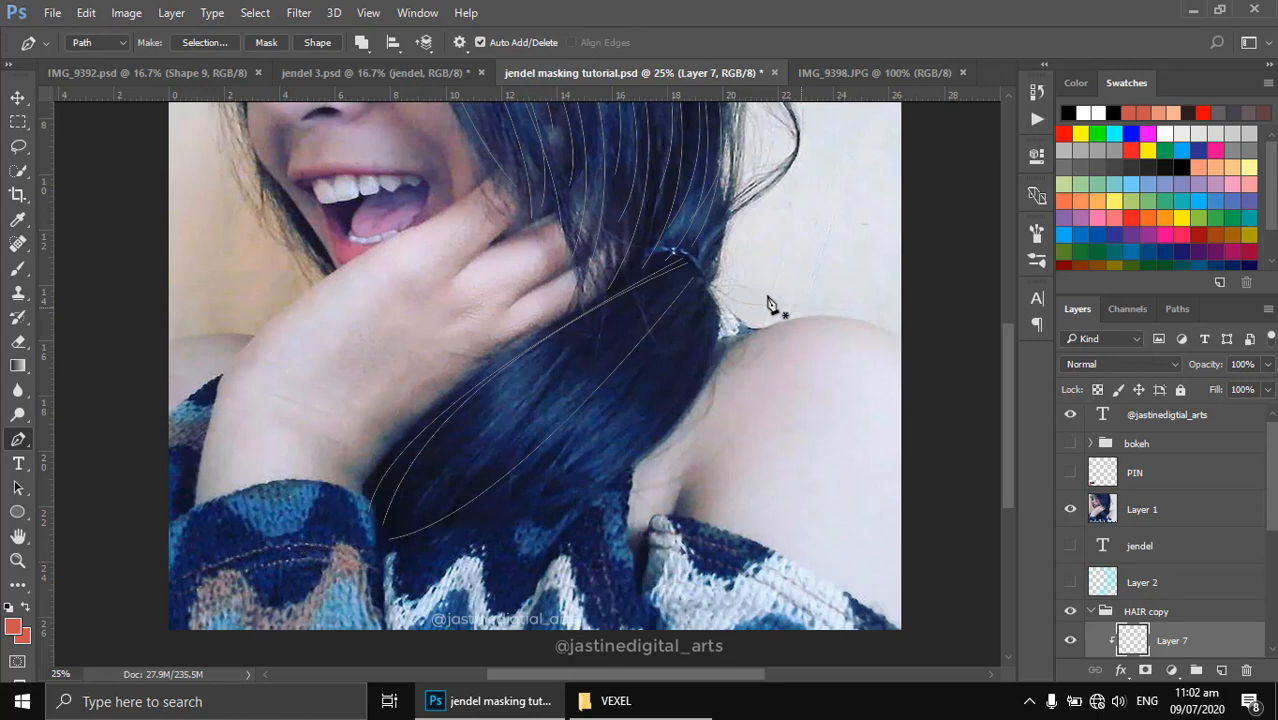
{"action": "left_click", "coordinate": [703, 281]}
{"action": "left_click_drag", "start_coordinate": [480, 509], "coordinate": [357, 556]}
{"action": "key", "text": "Escape"}
Draw two curved strand paths along the ponytail's outer side facing the bare shoulder.
{"action": "left_click", "coordinate": [712, 289]}
{"action": "left_click_drag", "start_coordinate": [510, 514], "coordinate": [412, 528]}
{"action": "key", "text": "Escape"}
{"action": "left_click_drag", "start_coordinate": [560, 496], "coordinate": [447, 531]}
{"action": "key", "text": "Escape"}
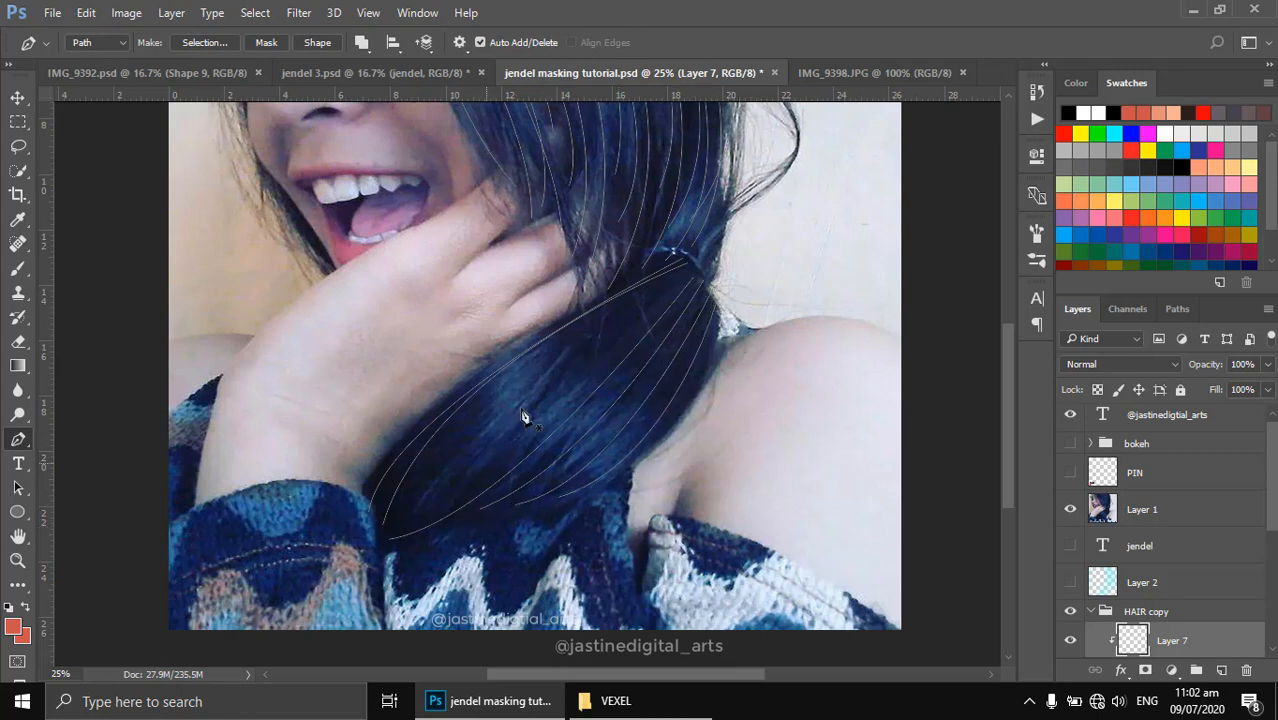
Draw two curved strand paths from the hair tie down the hand side of the ponytail to its lower end.
{"action": "left_click", "coordinate": [691, 267]}
{"action": "key", "text": "Escape"}
{"action": "left_click", "coordinate": [699, 272]}
{"action": "left_click_drag", "start_coordinate": [402, 502], "coordinate": [338, 628]}
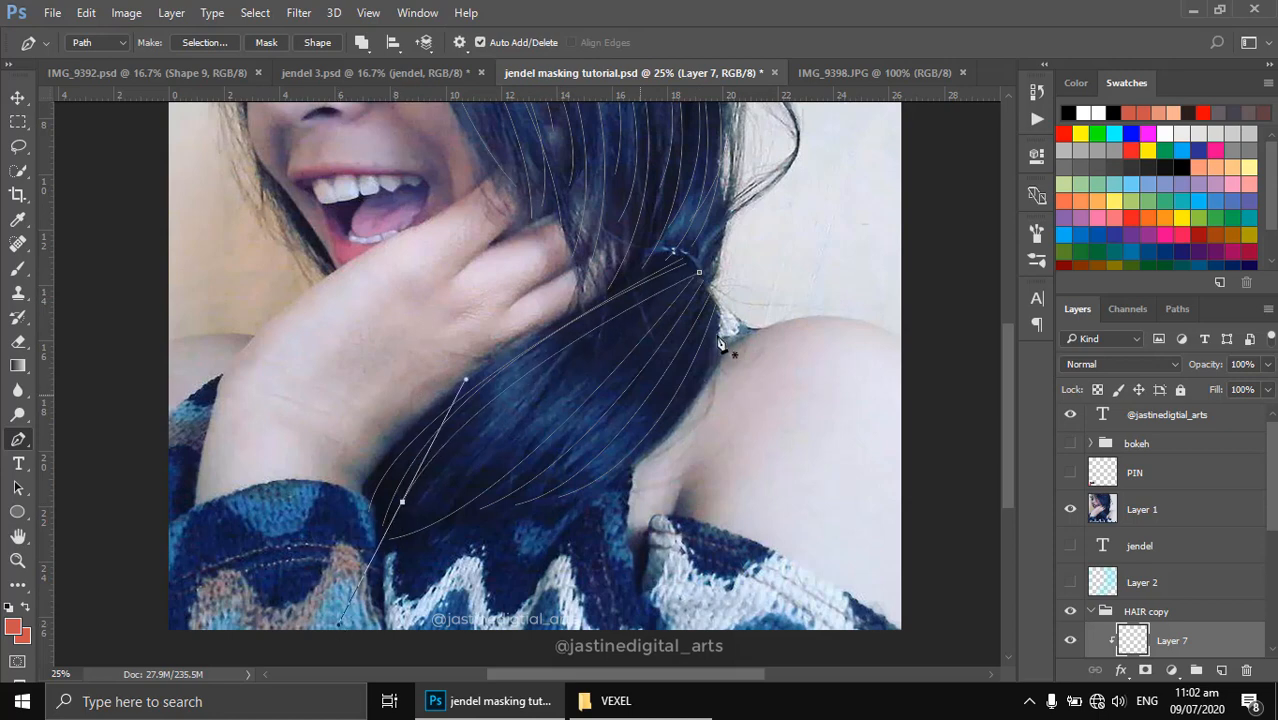
{"action": "key", "text": "Escape"}
{"action": "left_click", "coordinate": [694, 259]}
{"action": "left_click_drag", "start_coordinate": [418, 510], "coordinate": [378, 592]}
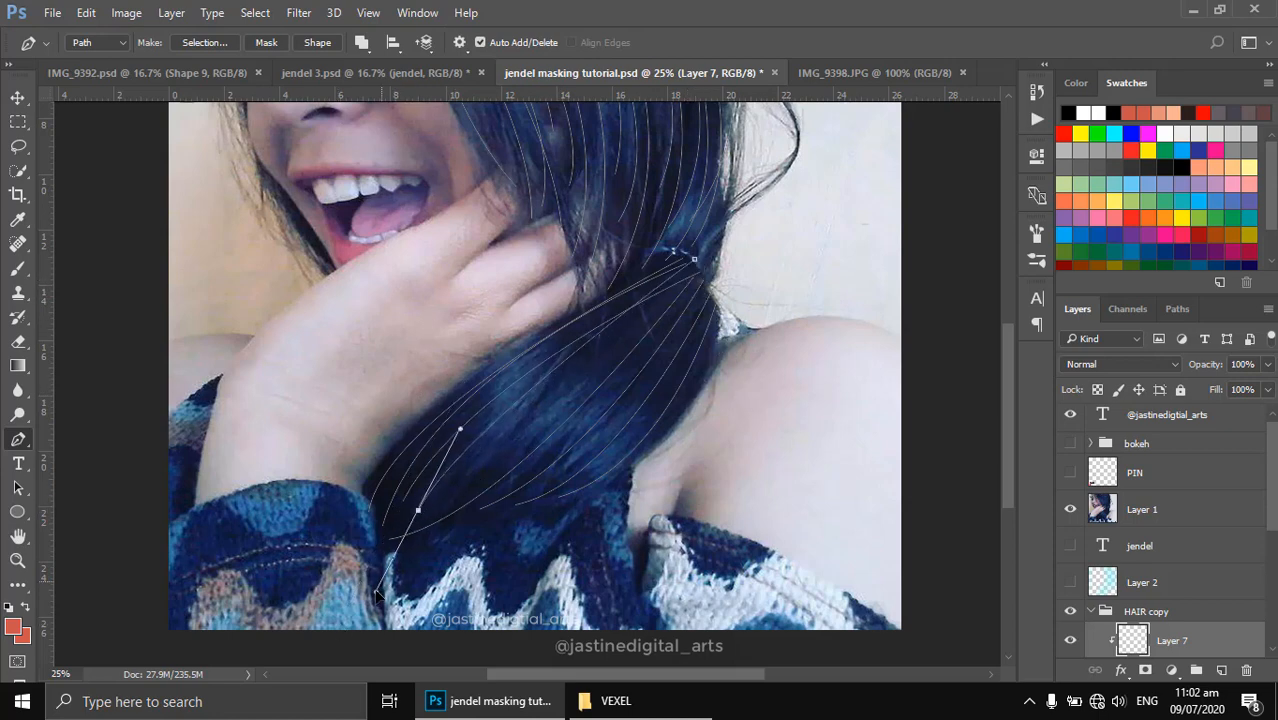
Add two more curved strand paths between the existing ponytail ones, running from just below the hair tie toward the lower tip.
{"action": "key", "text": "Escape"}
{"action": "left_click", "coordinate": [699, 261]}
{"action": "left_click_drag", "start_coordinate": [414, 516], "coordinate": [335, 543]}
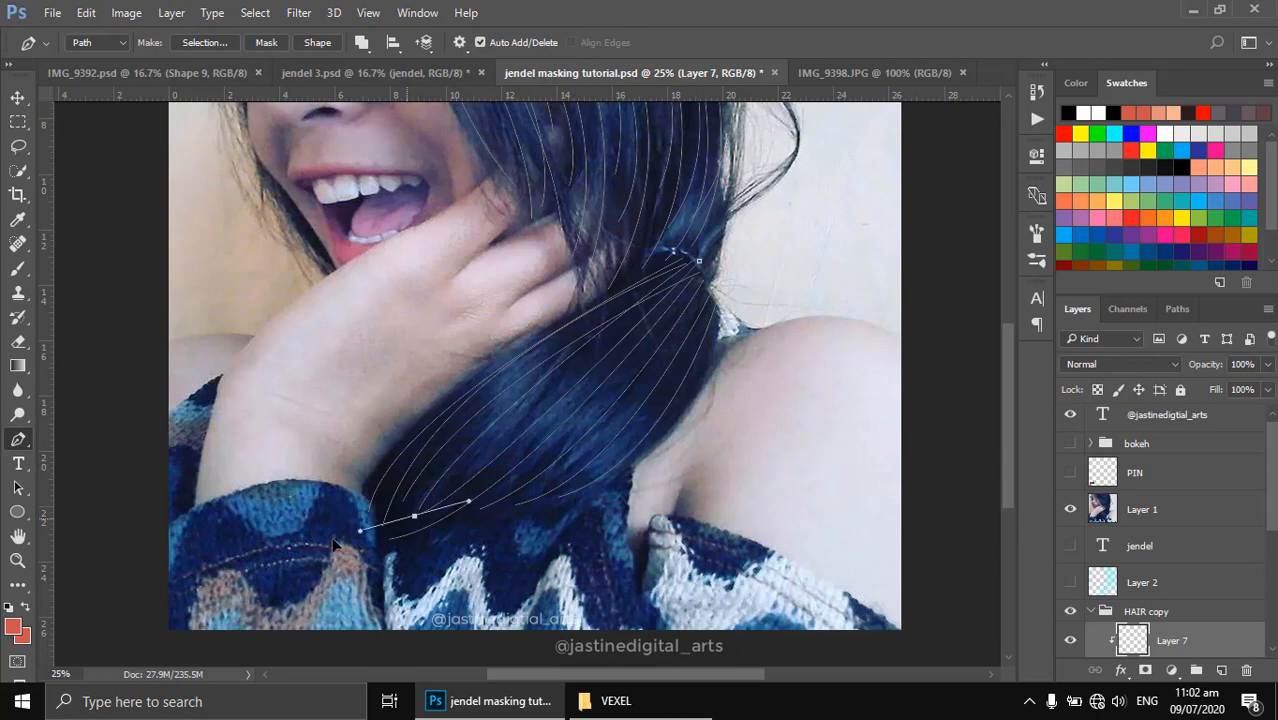
{"action": "key", "text": "Escape"}
{"action": "left_click", "coordinate": [653, 303]}
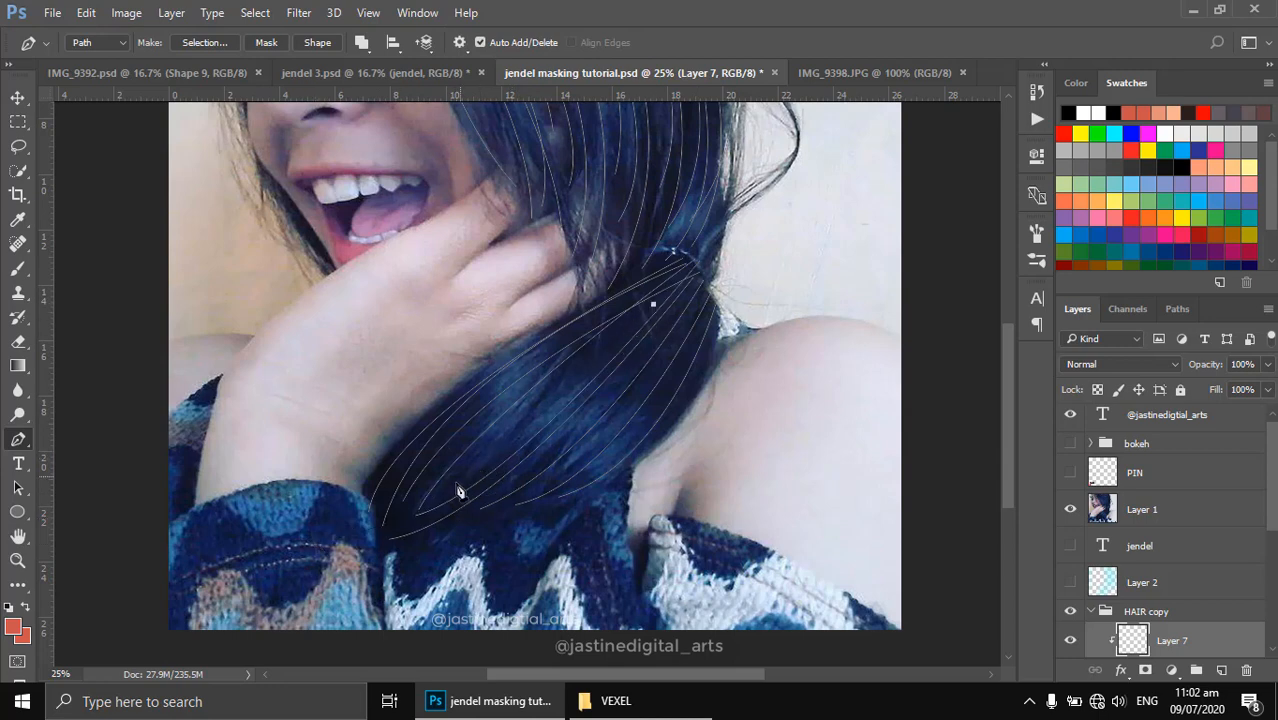
{"action": "left_click_drag", "start_coordinate": [456, 483], "coordinate": [394, 560]}
{"action": "key", "text": "Escape"}
Draw two curved strand paths starting above the head, one ending at the hair tie and one beside the fingers.
{"action": "left_click_drag", "start_coordinate": [669, 288], "coordinate": [493, 654]}
{"action": "left_click_drag", "start_coordinate": [482, 359], "coordinate": [573, 314]}
{"action": "left_click", "coordinate": [550, 149]}
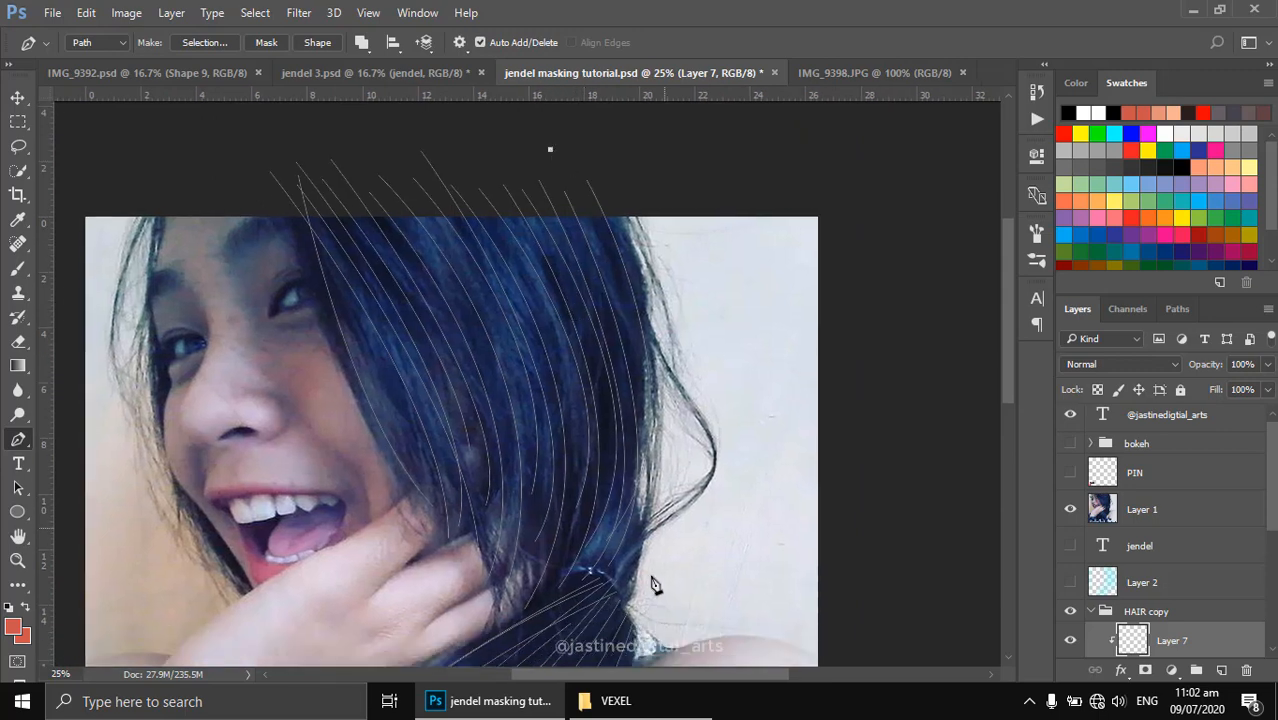
{"action": "left_click_drag", "start_coordinate": [589, 568], "coordinate": [748, 452]}
{"action": "left_click", "coordinate": [378, 138]}
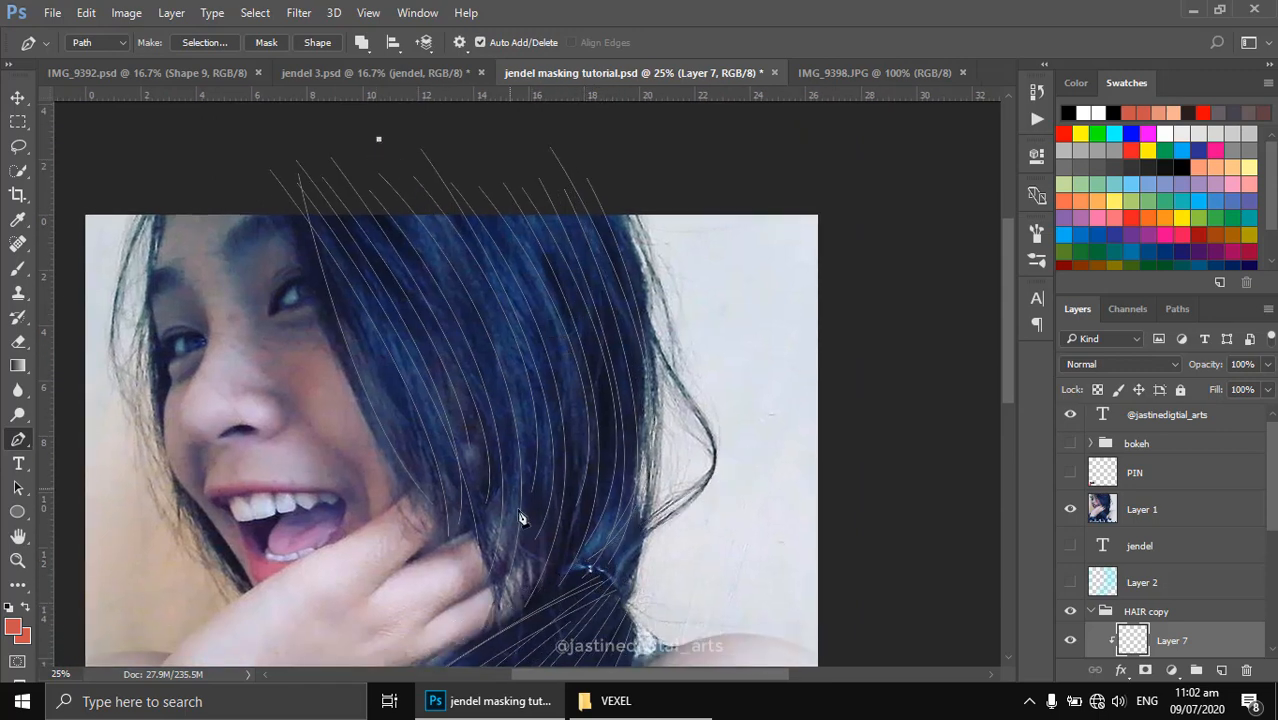
{"action": "left_click_drag", "start_coordinate": [496, 573], "coordinate": [408, 662]}
{"action": "key", "text": "Escape"}
Add two curved strand paths on the face side of the hair, from above the head down toward the fingers.
{"action": "left_click_drag", "start_coordinate": [481, 410], "coordinate": [594, 388]}
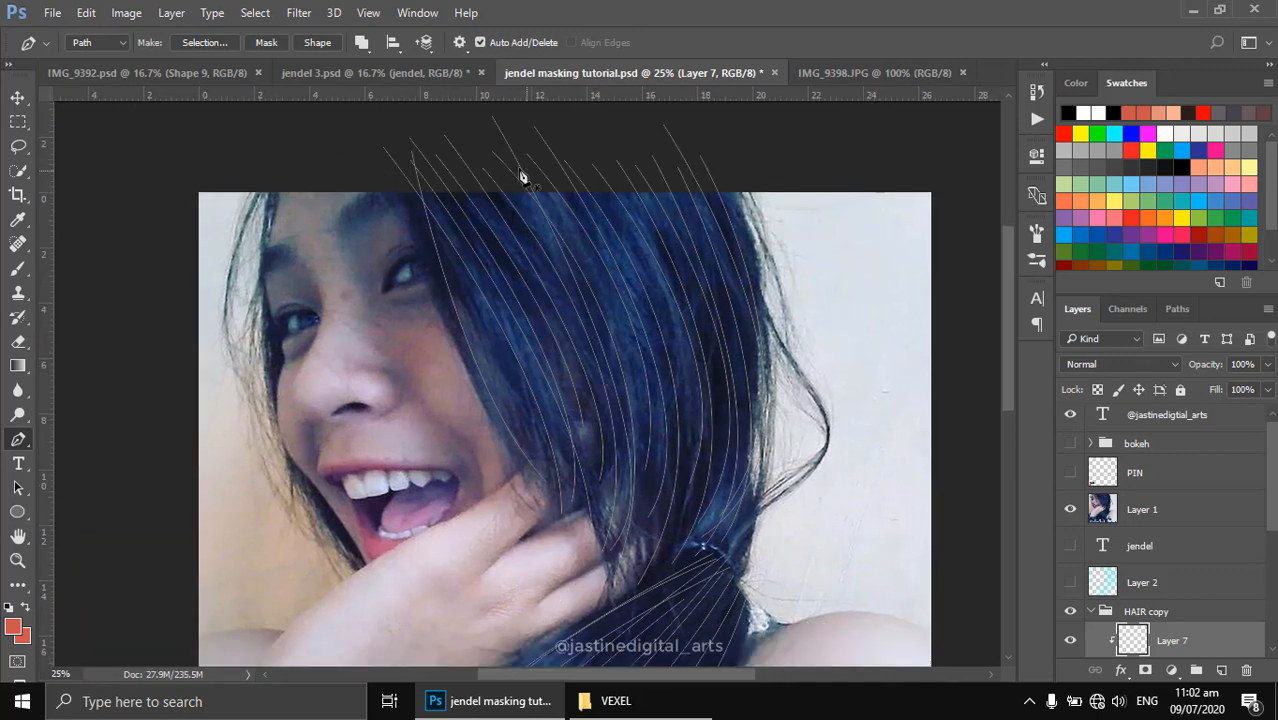
{"action": "left_click", "coordinate": [463, 137]}
{"action": "left_click_drag", "start_coordinate": [601, 504], "coordinate": [532, 594]}
{"action": "key", "text": "Escape"}
{"action": "left_click_drag", "start_coordinate": [623, 549], "coordinate": [638, 526]}
{"action": "left_click", "coordinate": [449, 114]}
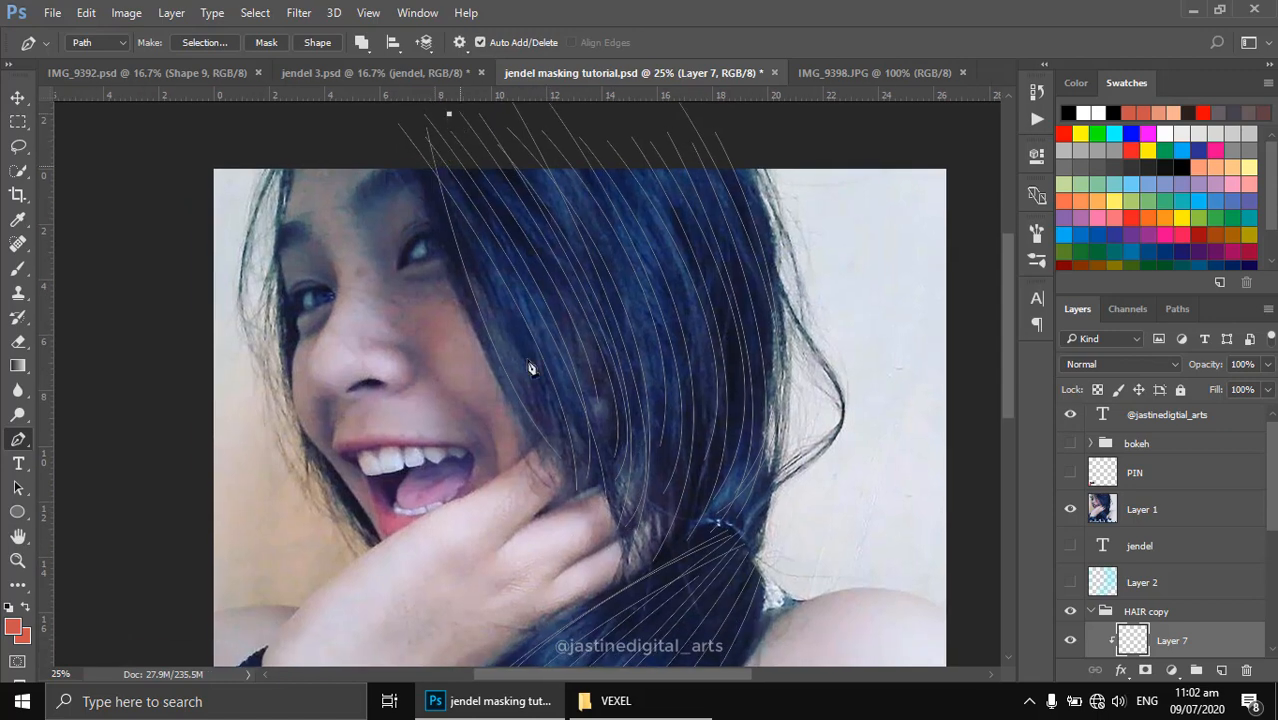
{"action": "left_click_drag", "start_coordinate": [556, 430], "coordinate": [628, 520]}
{"action": "key", "text": "Escape"}
Hide the reference photo on Layer 1 to show the vexel portrait, and deselect the last path.
{"action": "scroll", "coordinate": [1144, 507], "scroll_direction": "up", "scroll_amount": 1}
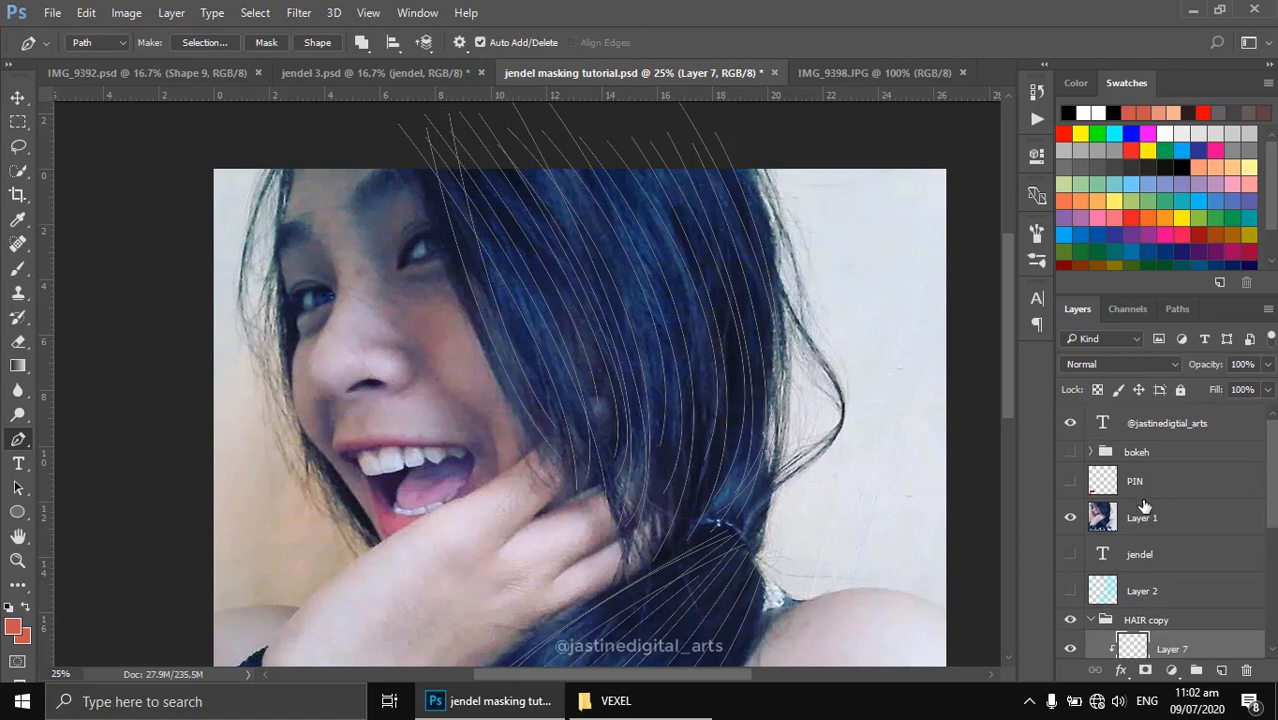
{"action": "left_click", "coordinate": [1071, 518]}
{"action": "left_click", "coordinate": [645, 297], "text": "alt"}
{"action": "left_click_drag", "start_coordinate": [672, 296], "coordinate": [650, 382]}
{"action": "left_click", "coordinate": [560, 232], "text": "ctrl"}
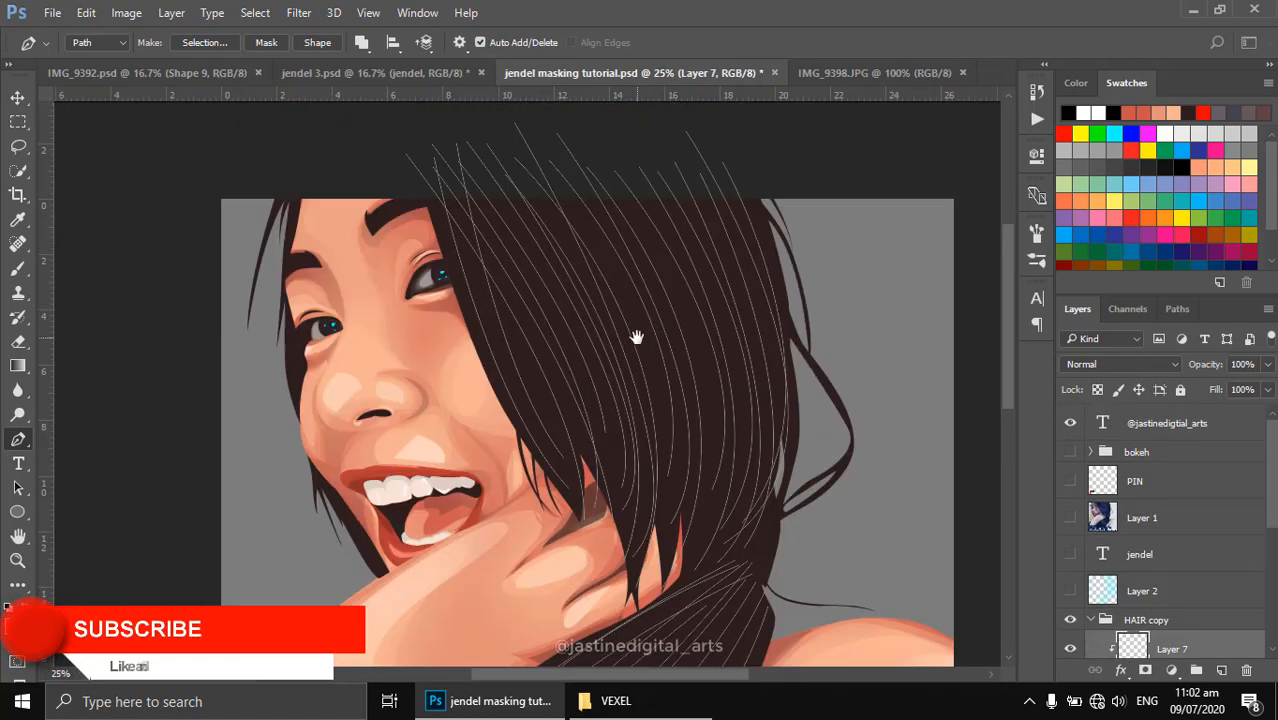
Choose the Flat Point Medium Stiff (modified) brush and set its opacity to 100%.
{"action": "key", "text": "b"}
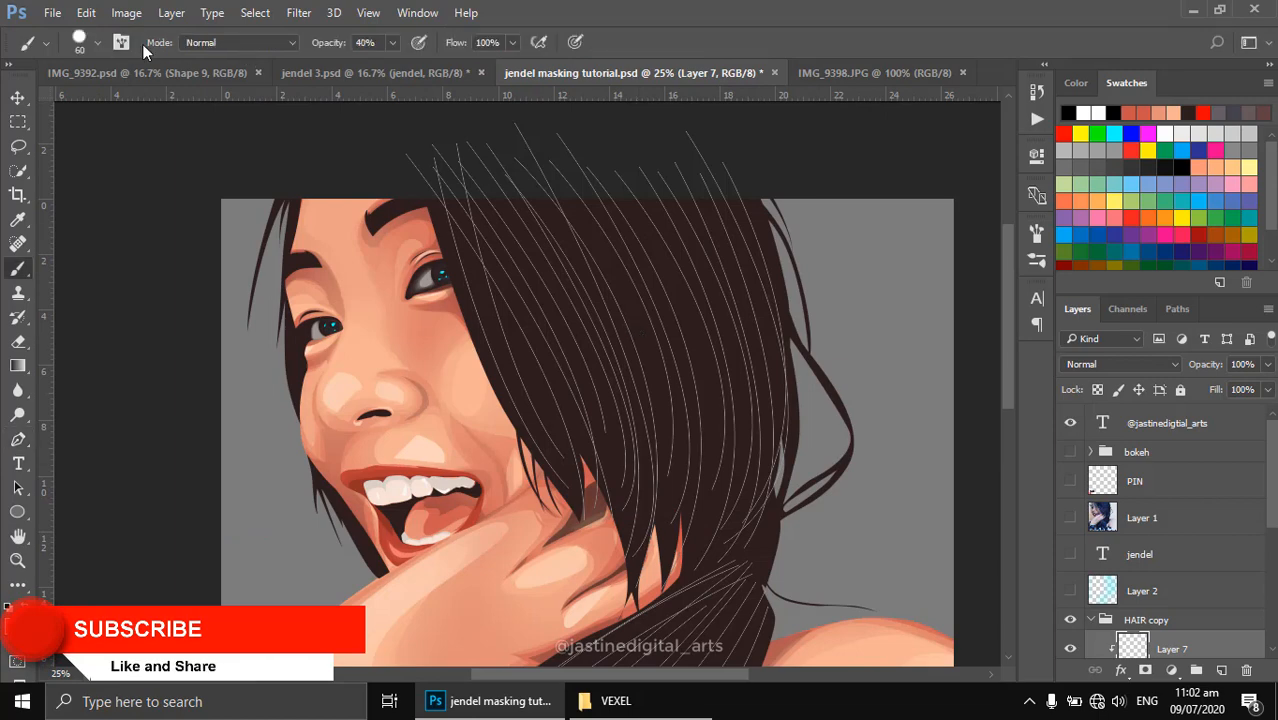
{"action": "left_click", "coordinate": [98, 45]}
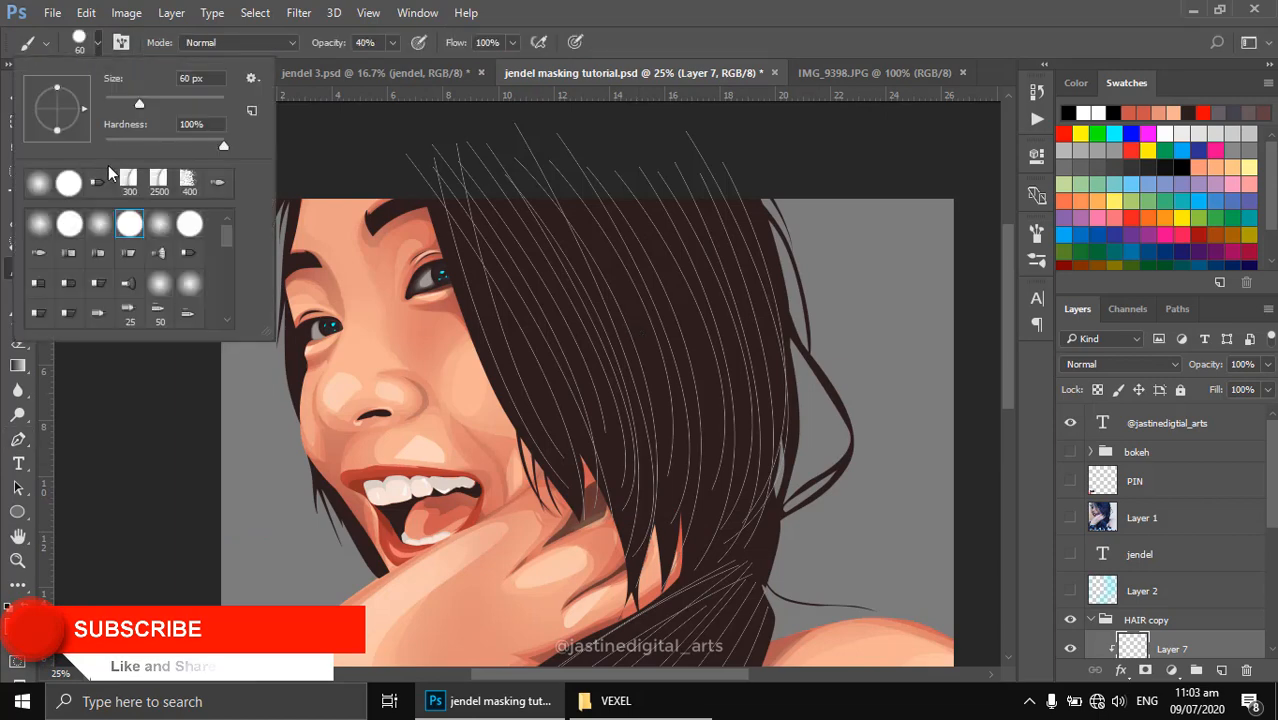
{"action": "left_click", "coordinate": [97, 188]}
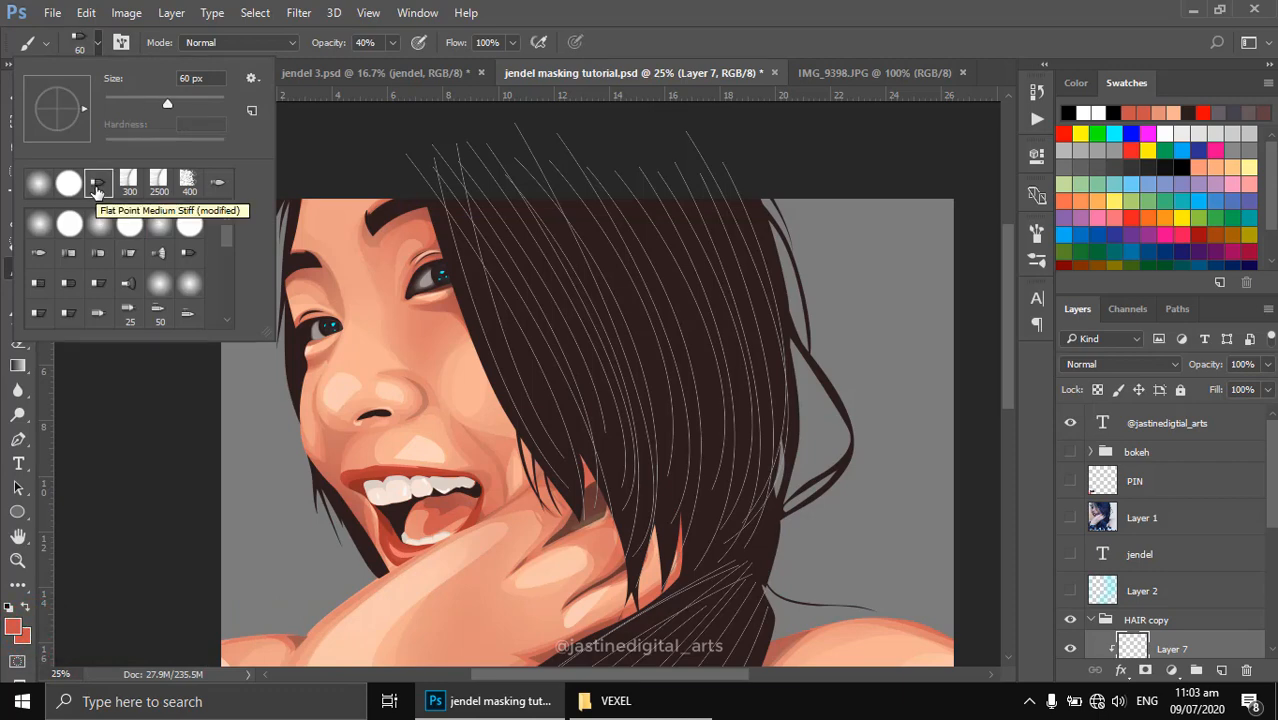
{"action": "double_click", "coordinate": [97, 190]}
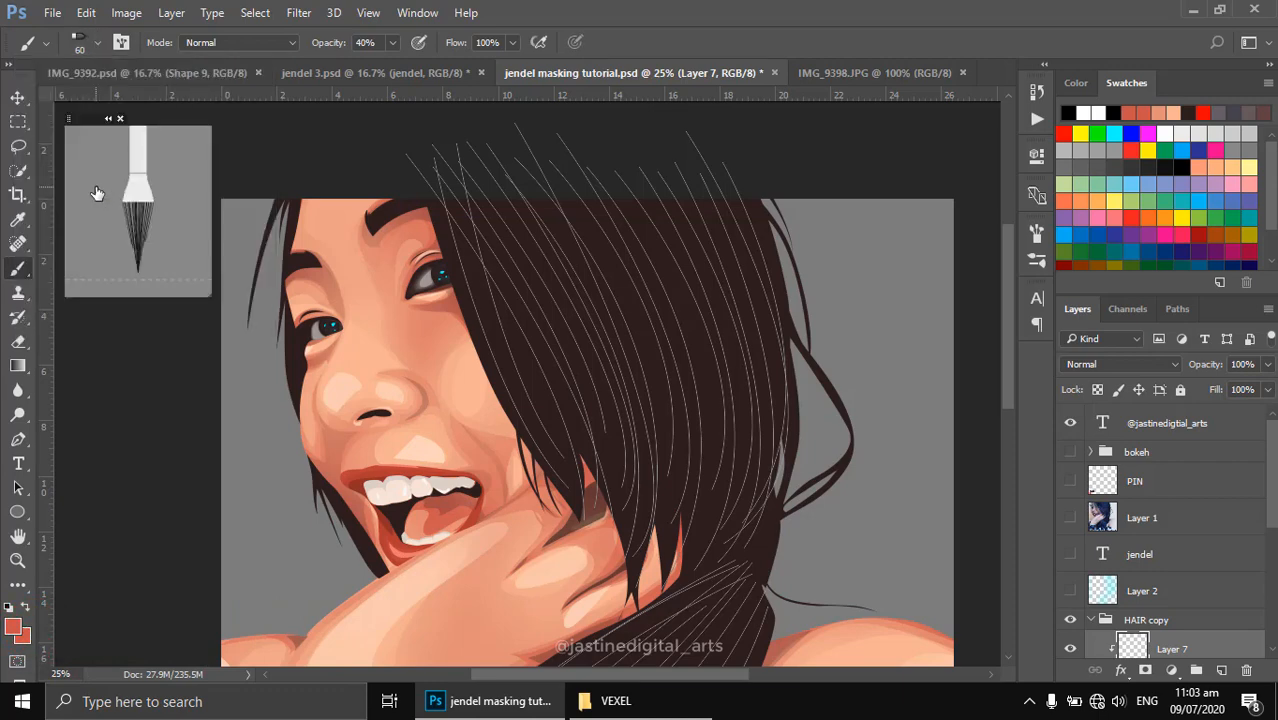
{"action": "left_click_drag", "start_coordinate": [330, 45], "coordinate": [430, 48]}
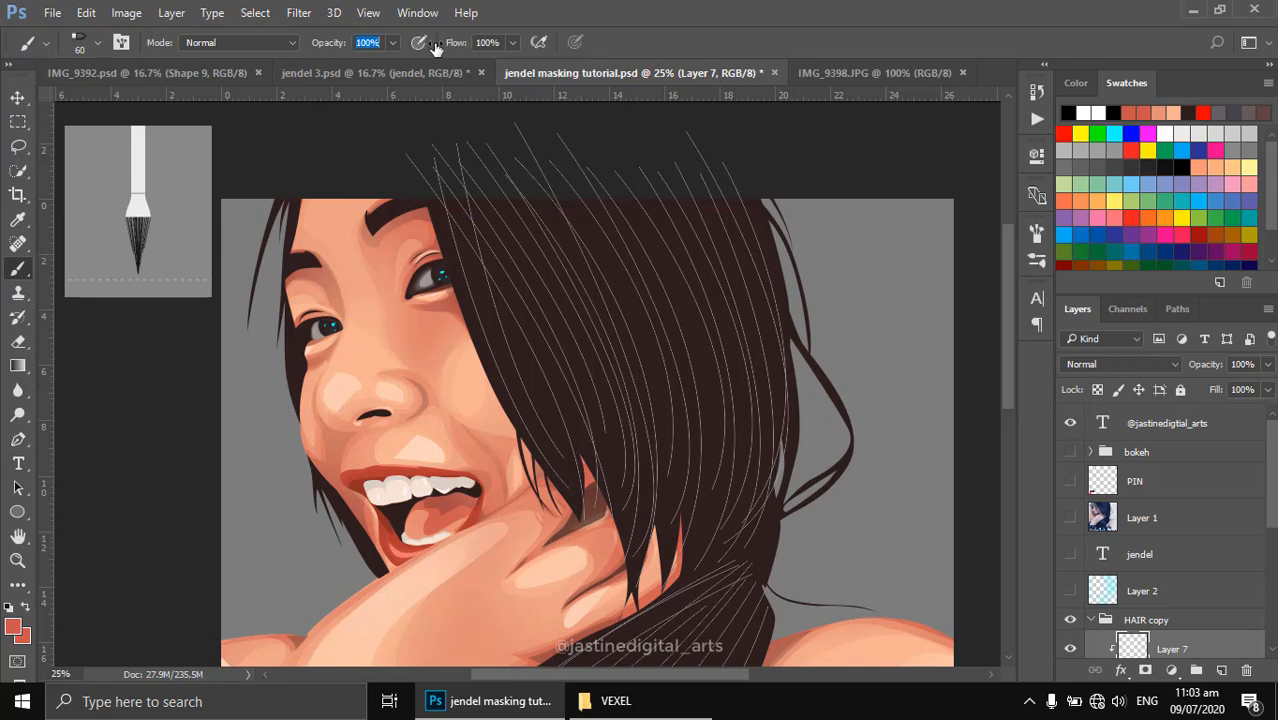
{"action": "left_click", "coordinate": [456, 49]}
Sample the dark reddish-brown swatch from the grey-brown hair palette row in IMG_9398.JPG, and return to jendel masking tutorial.psd.
{"action": "left_click", "coordinate": [834, 72]}
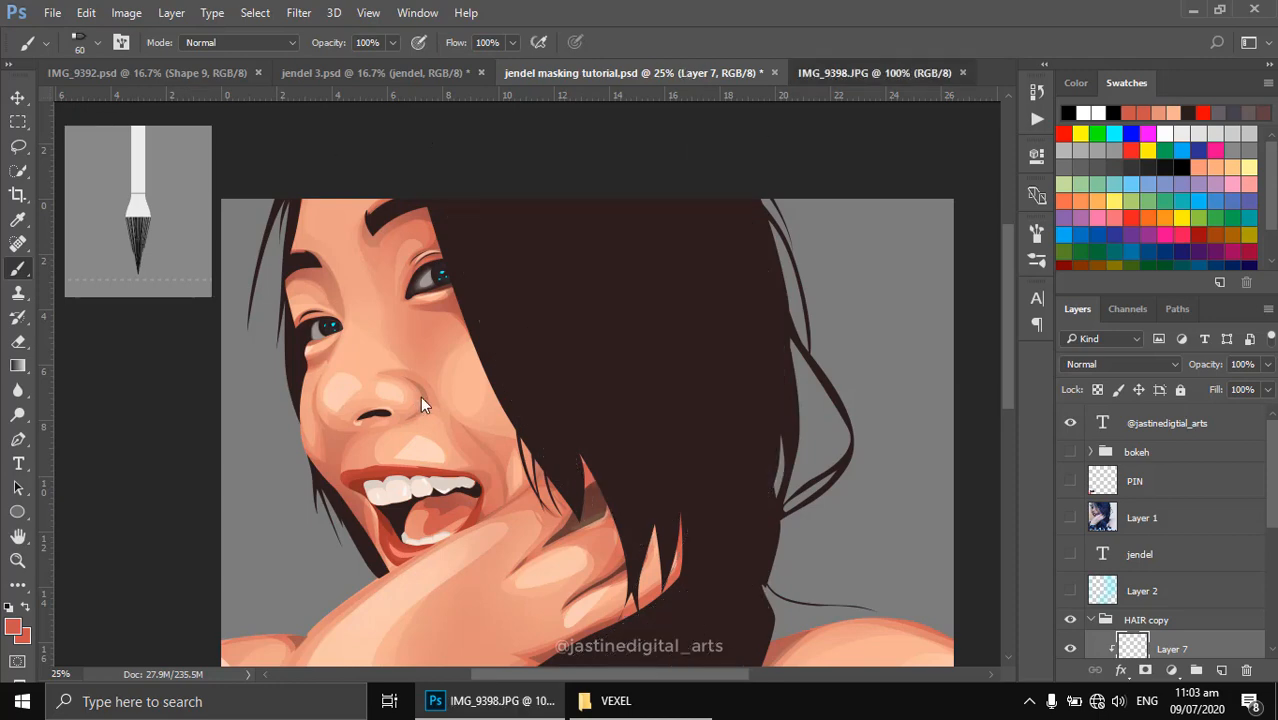
{"action": "key", "text": "i"}
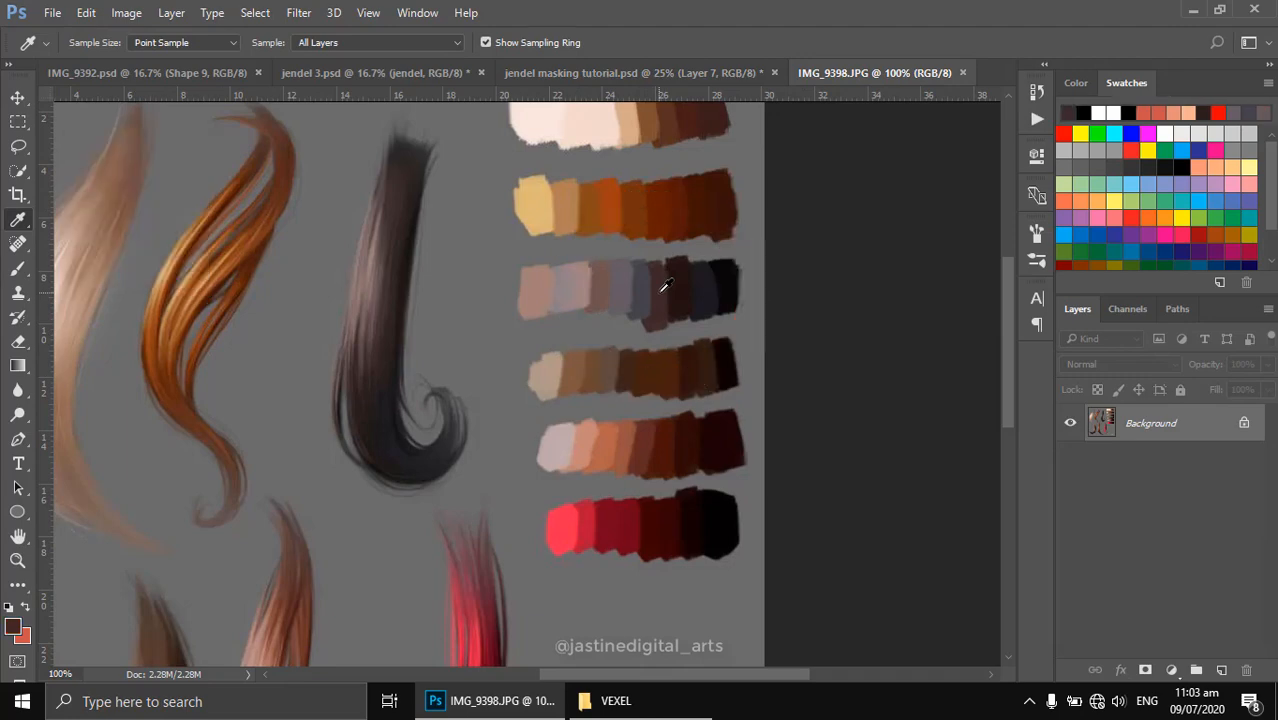
{"action": "left_click", "coordinate": [663, 286]}
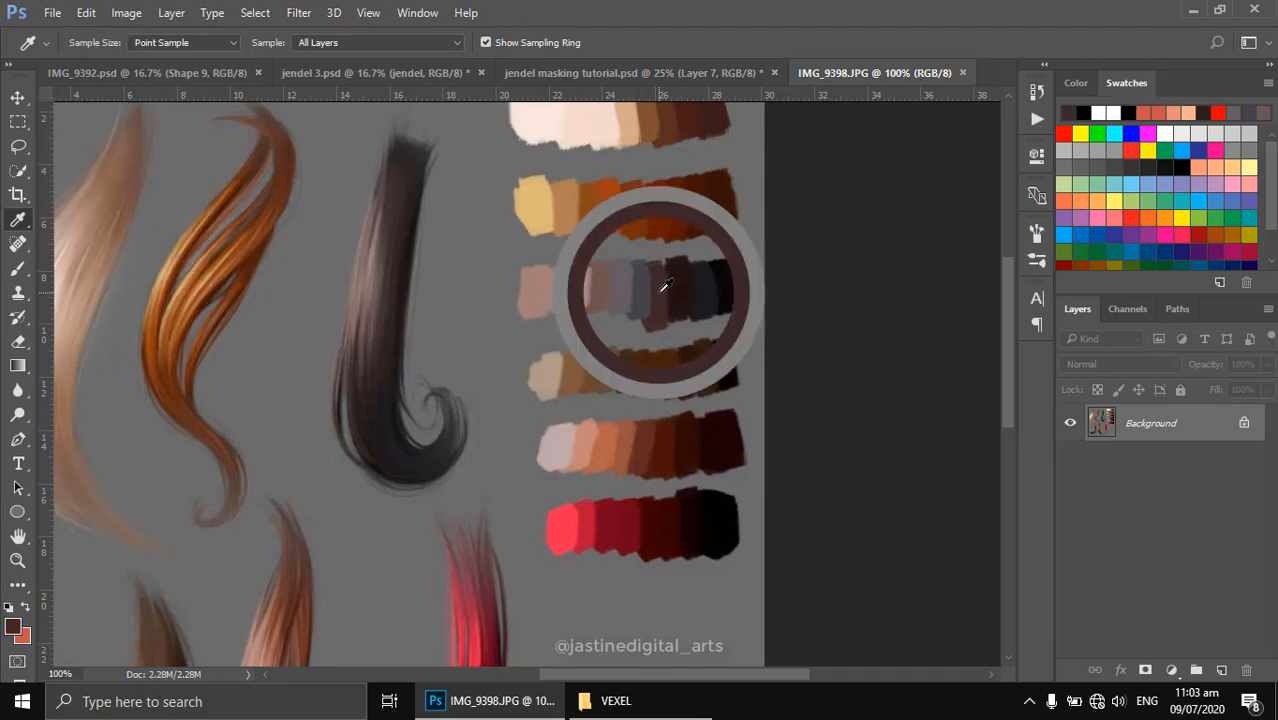
{"action": "left_click", "coordinate": [531, 63]}
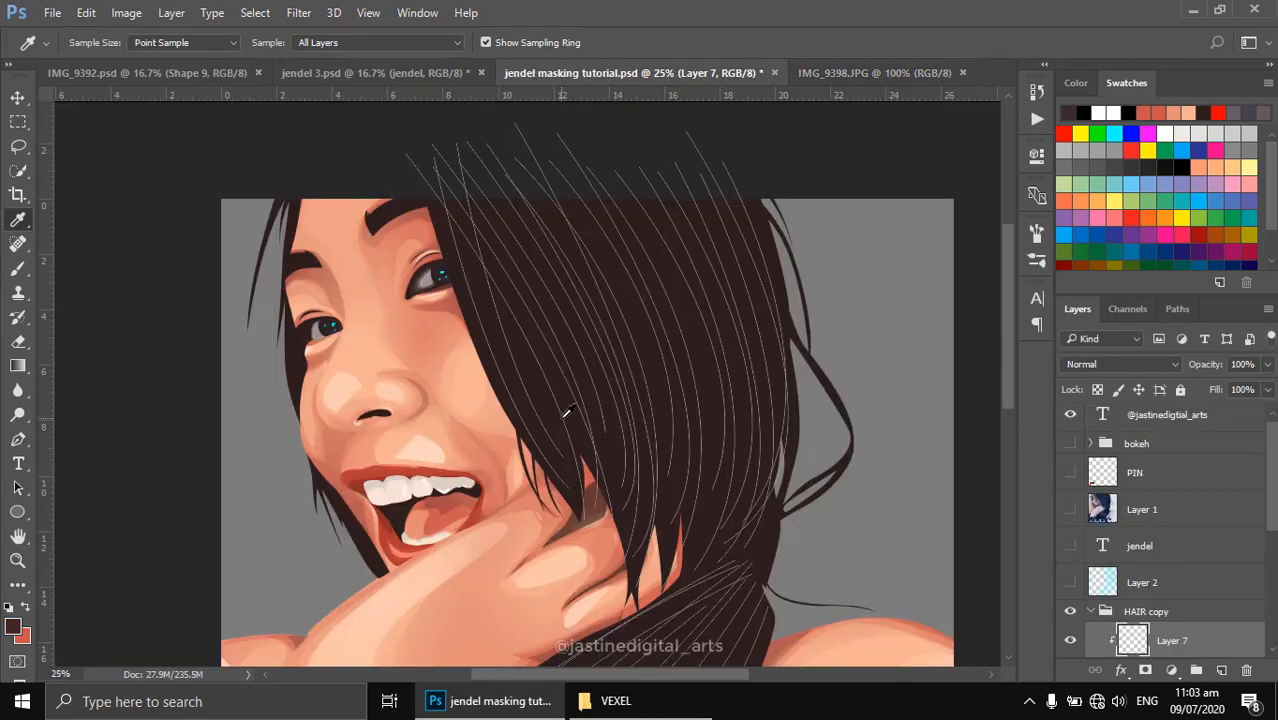
{"action": "key", "text": "p"}
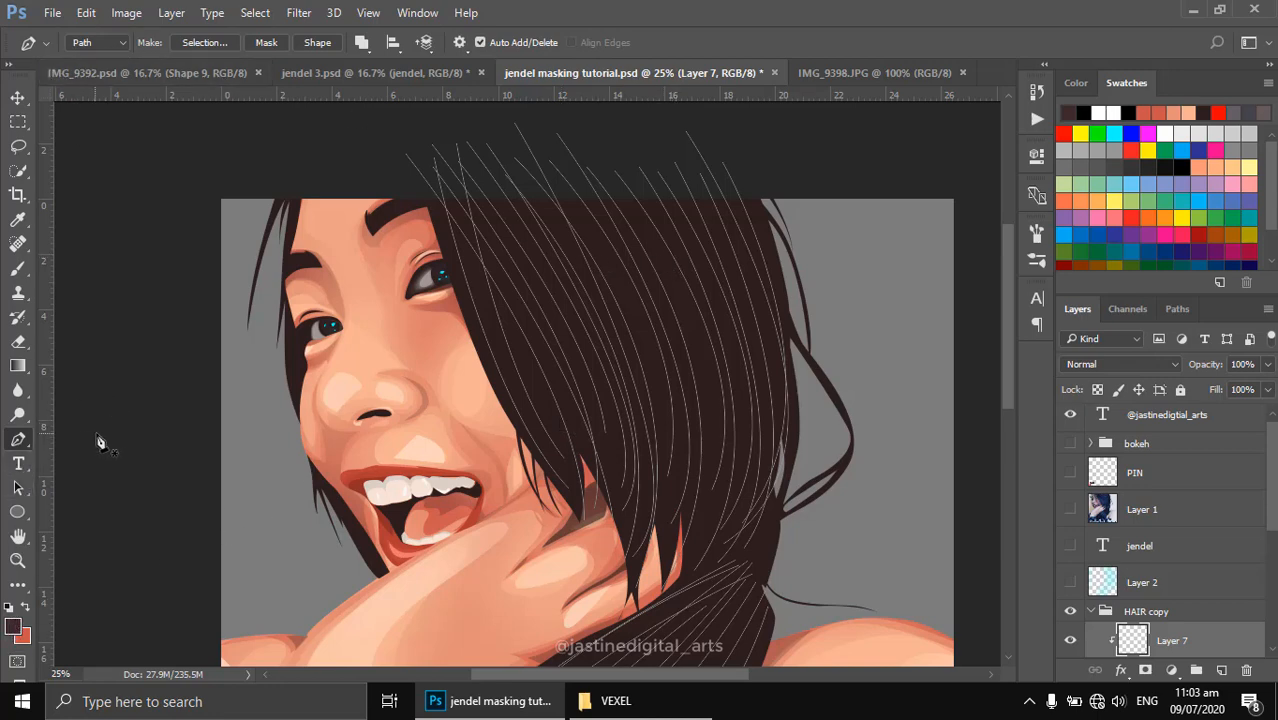
{"action": "key", "text": "b"}
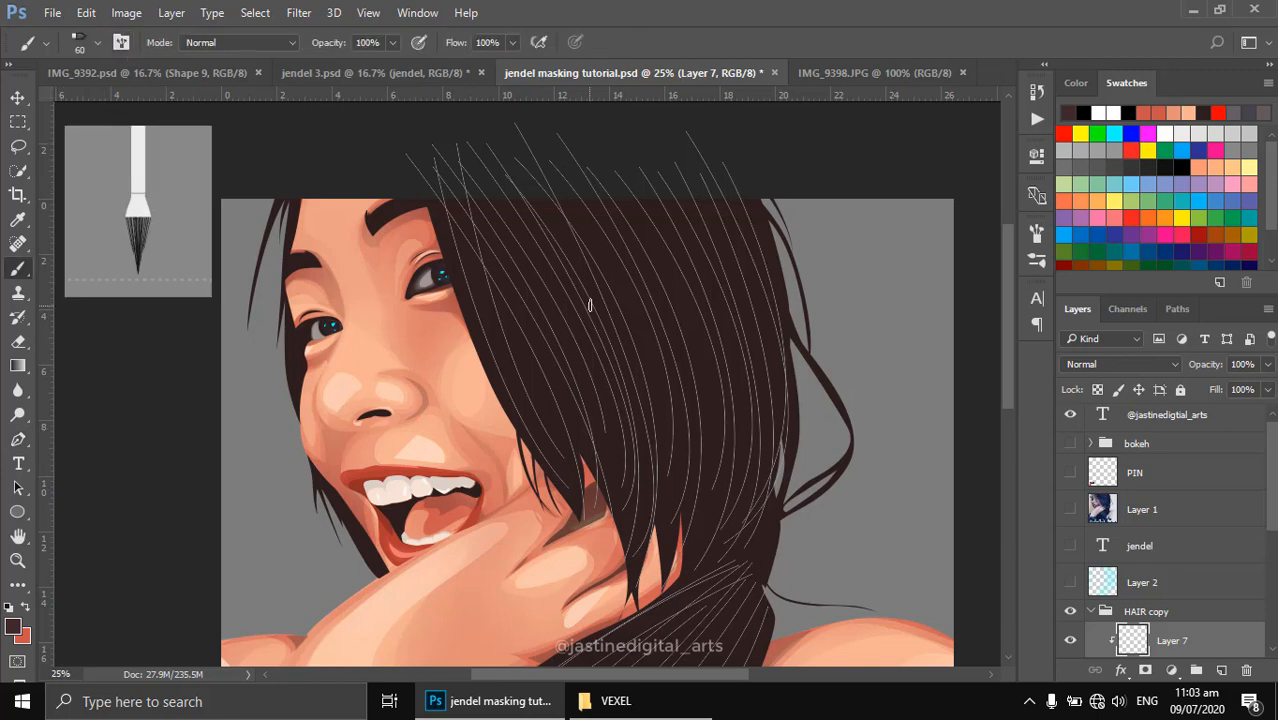
{"action": "key", "text": "p"}
{"action": "right_click", "coordinate": [612, 280]}
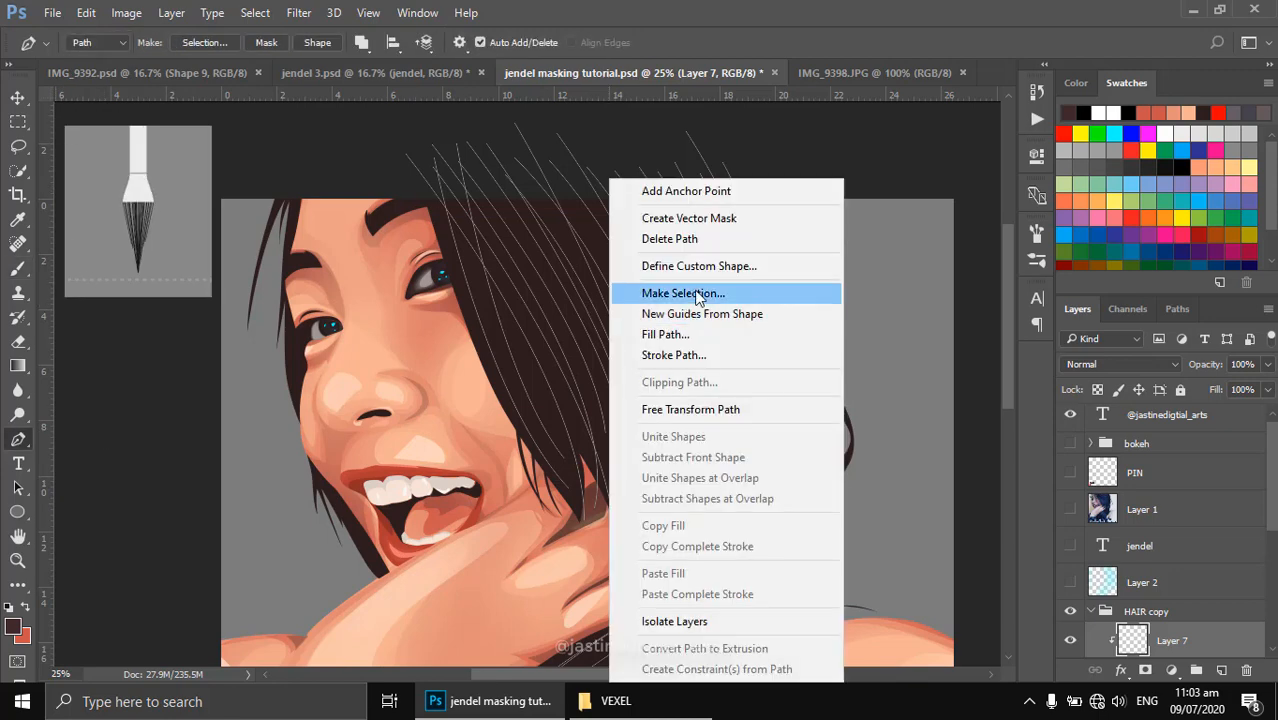
{"action": "left_click", "coordinate": [690, 293]}
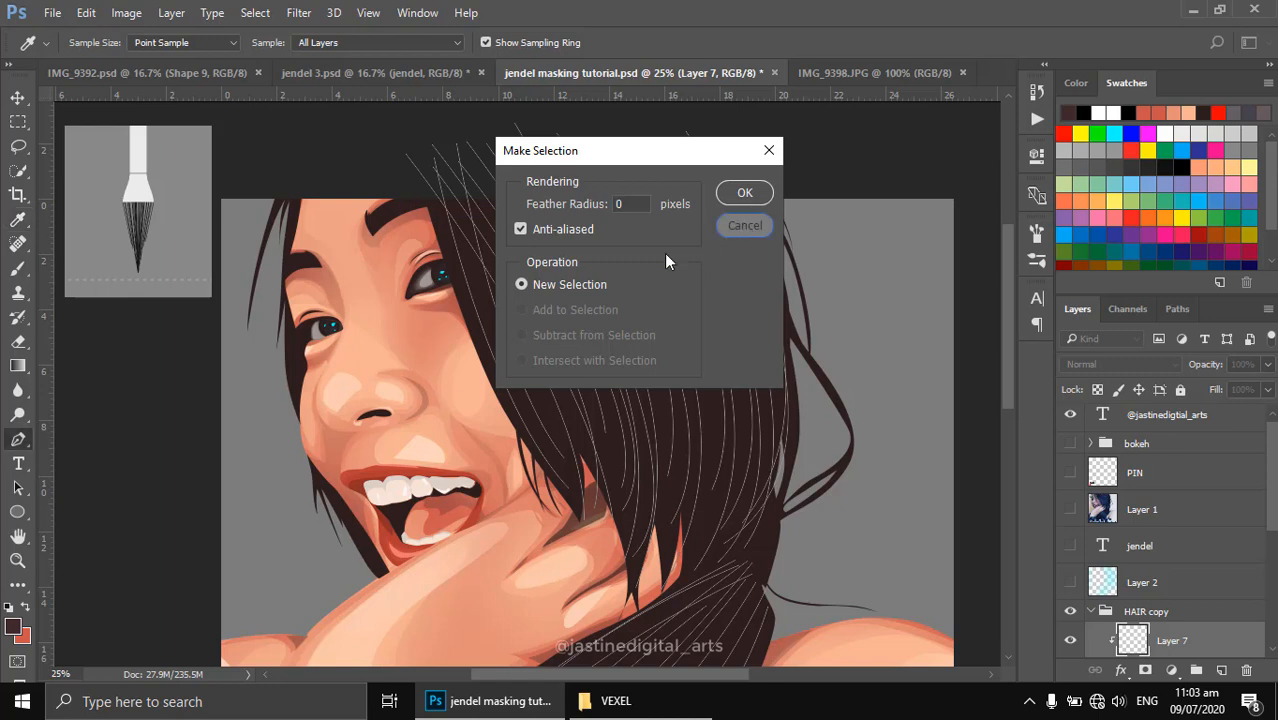
{"action": "key", "text": "Escape"}
Try stroking all the hair-strand paths with the flat point brush on Layer 7, and undo the stroke.
{"action": "right_click", "coordinate": [643, 266]}
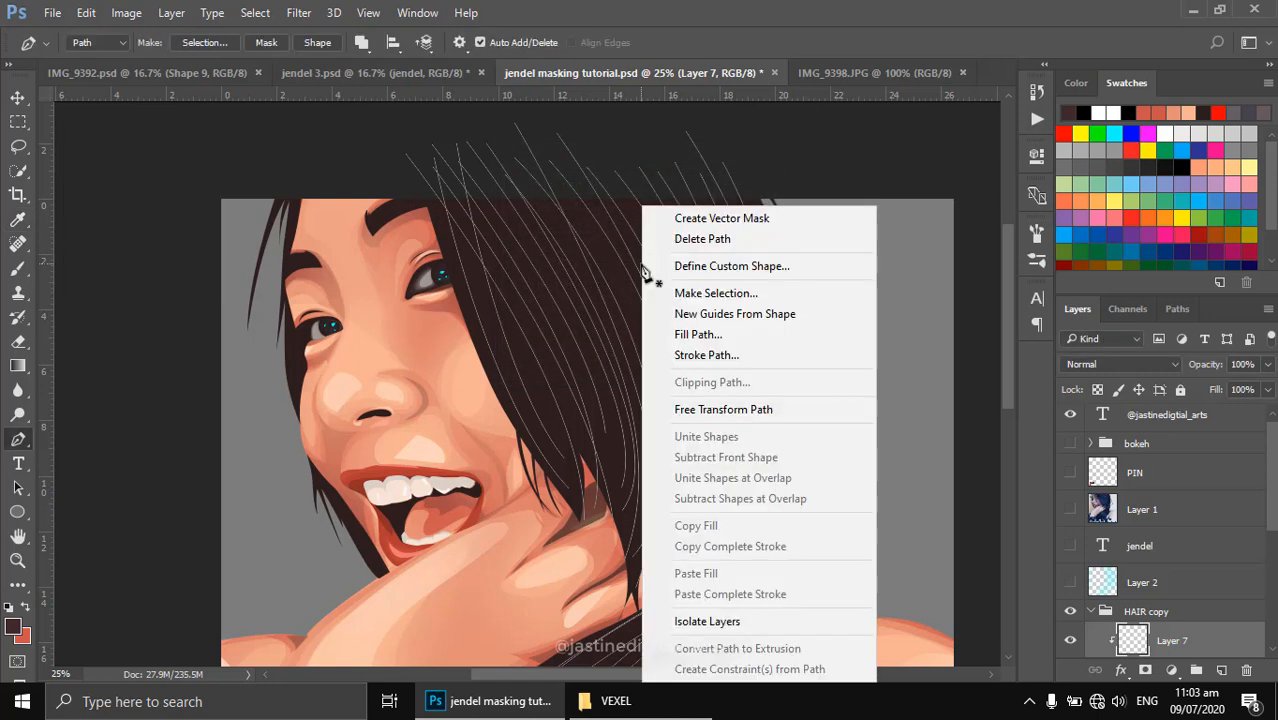
{"action": "left_click", "coordinate": [720, 355]}
{"action": "left_click", "coordinate": [766, 237]}
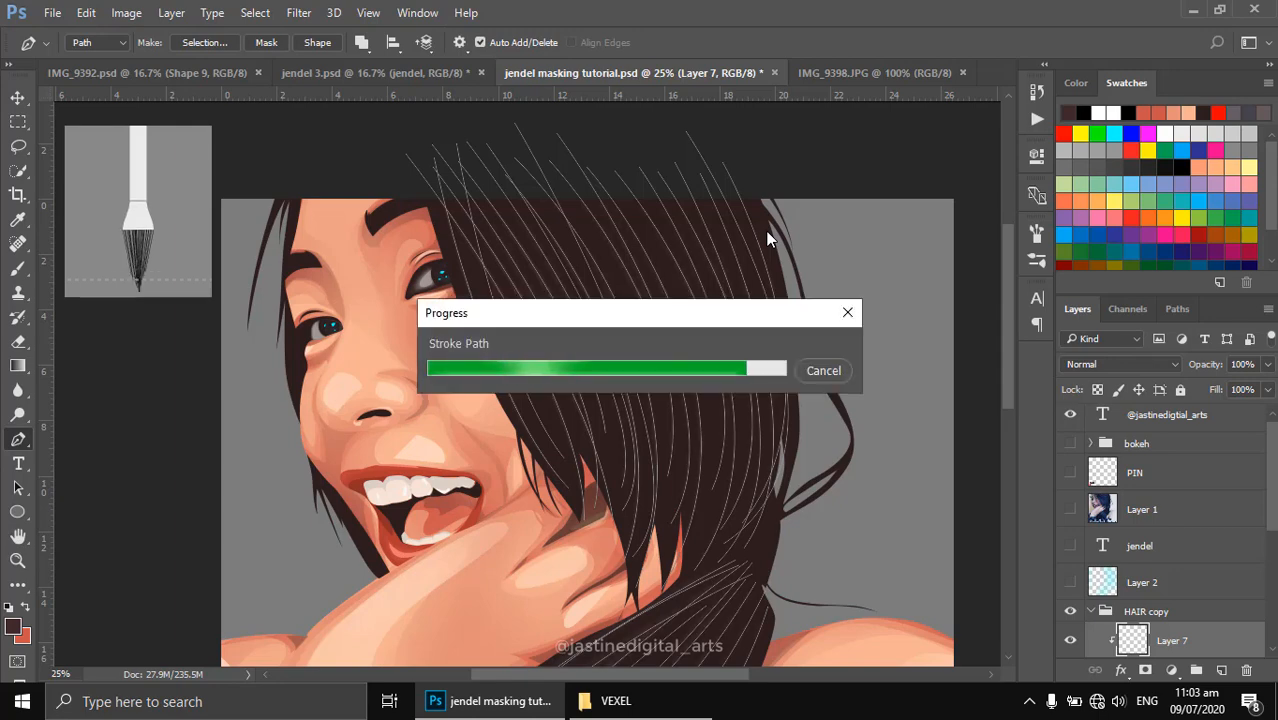
{"action": "key", "text": "Return"}
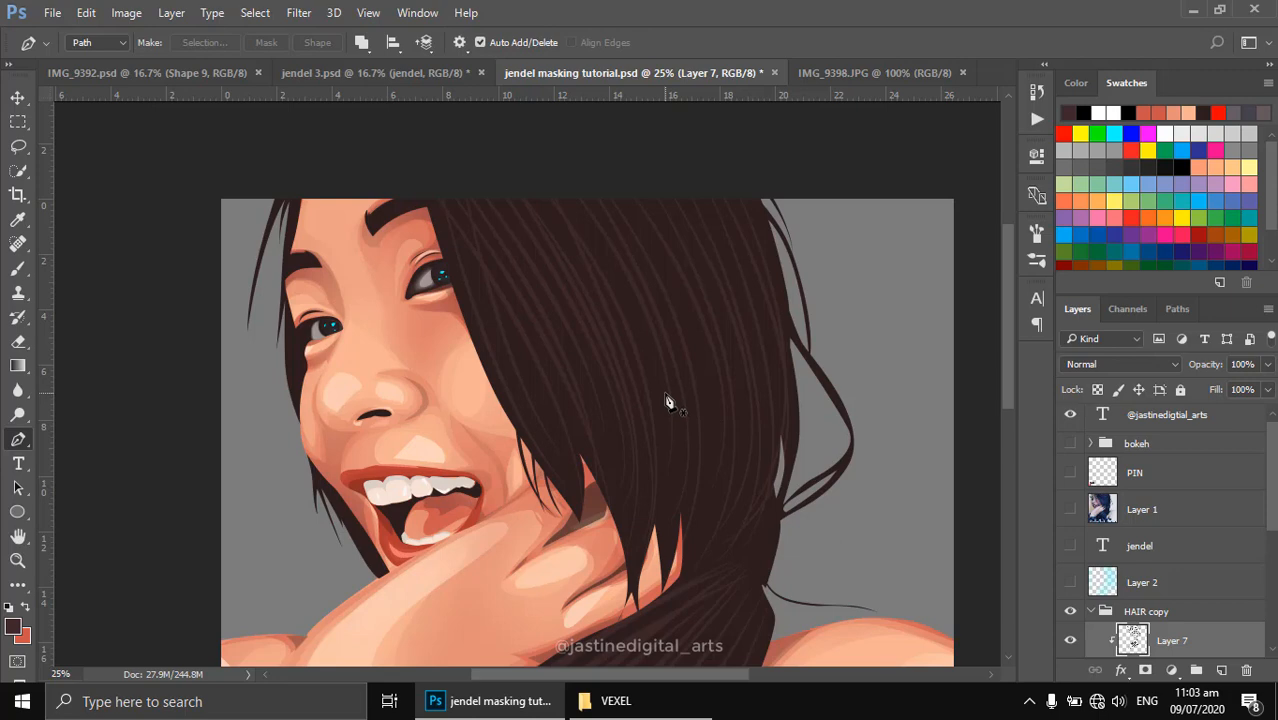
{"action": "key", "text": "ctrl+z"}
{"action": "key", "text": "Escape"}
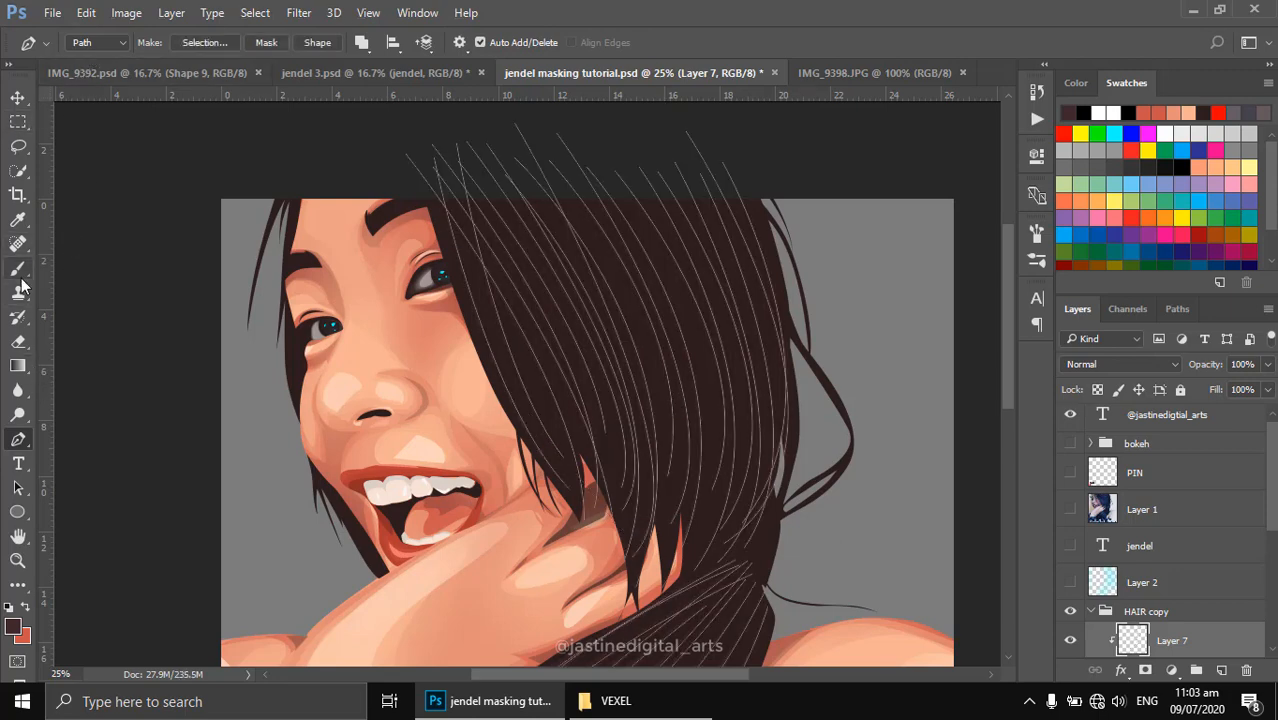
Switch the brush to a hard round tip at 60 px with 100% hardness.
{"action": "left_click", "coordinate": [21, 344]}
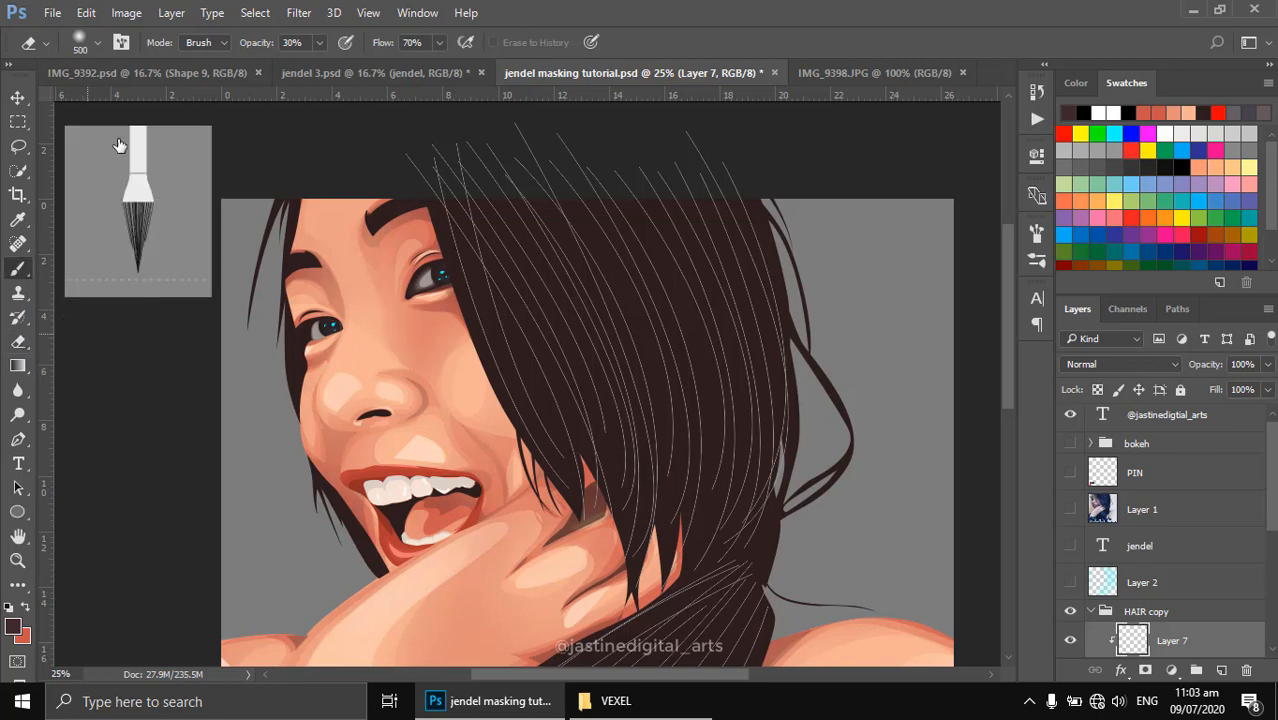
{"action": "left_click", "coordinate": [18, 268]}
{"action": "left_click", "coordinate": [98, 42]}
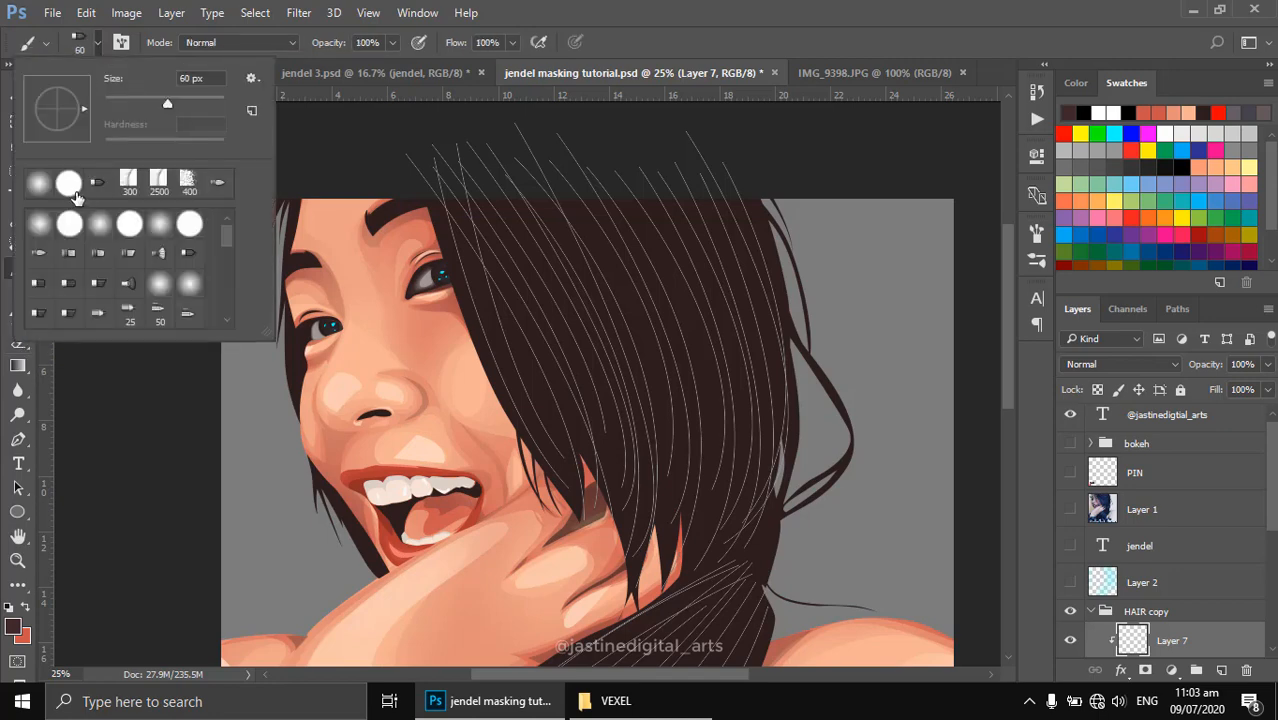
{"action": "left_click", "coordinate": [129, 224]}
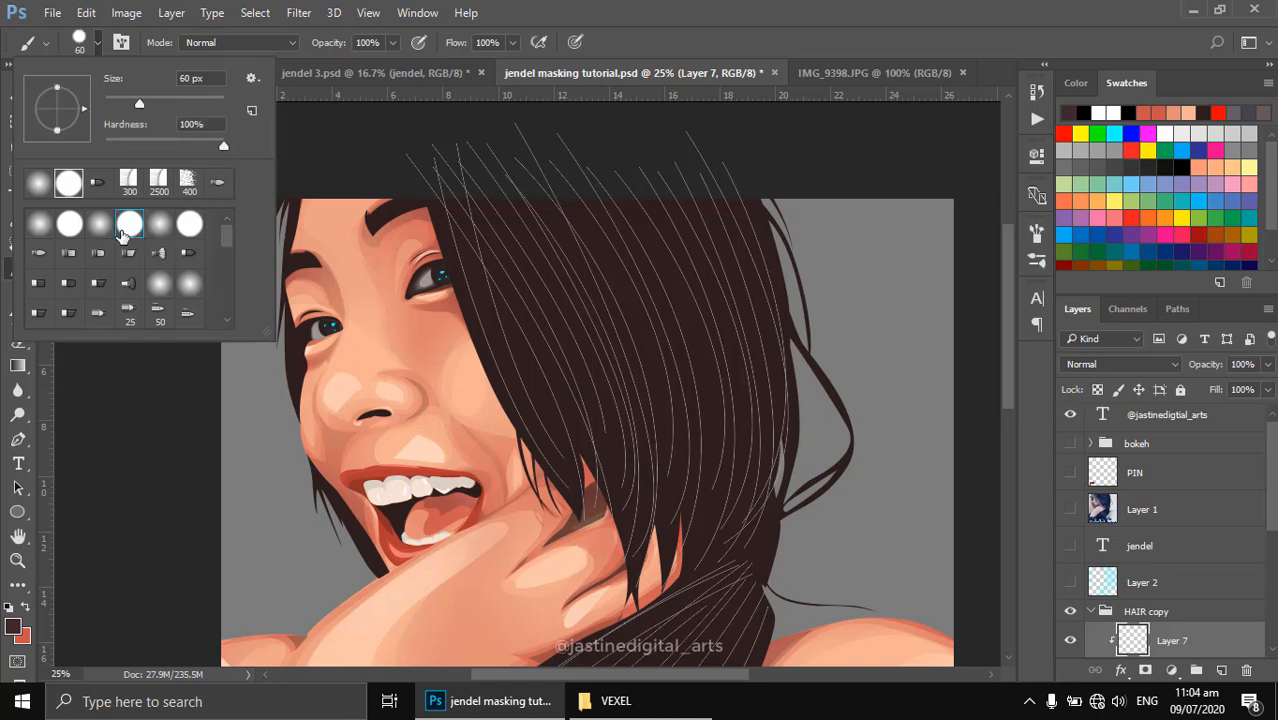
{"action": "key", "text": "Return"}
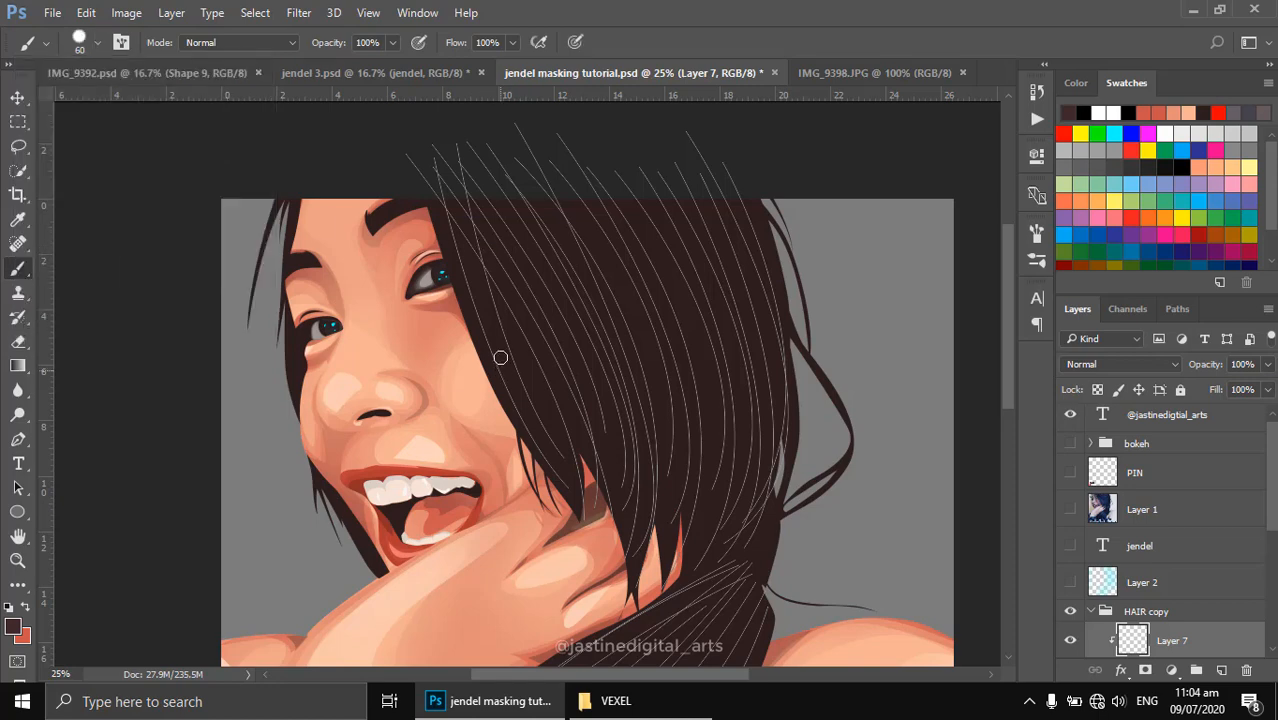
Undo the test brush stroke on the hair beside the face, and deselect the strand path's anchor points.
{"action": "key", "text": "z"}
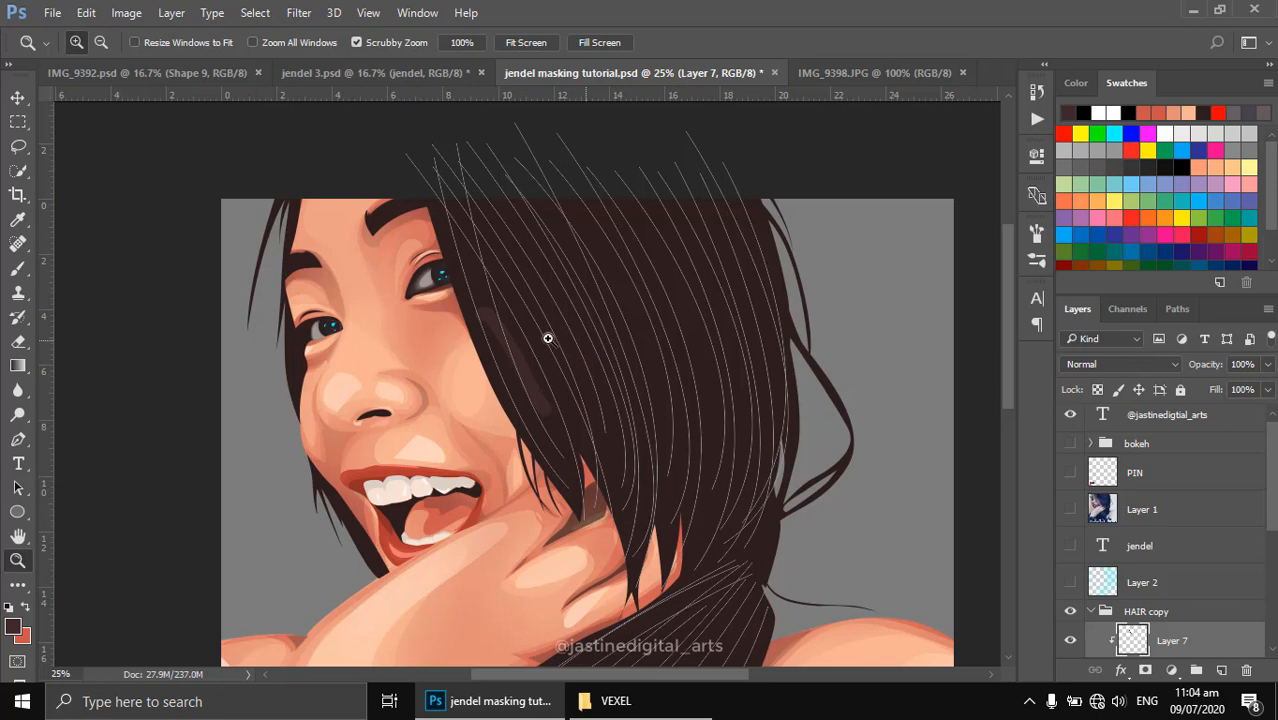
{"action": "key", "text": "ctrl+alt+z"}
{"action": "key", "text": "ctrl+alt+z"}
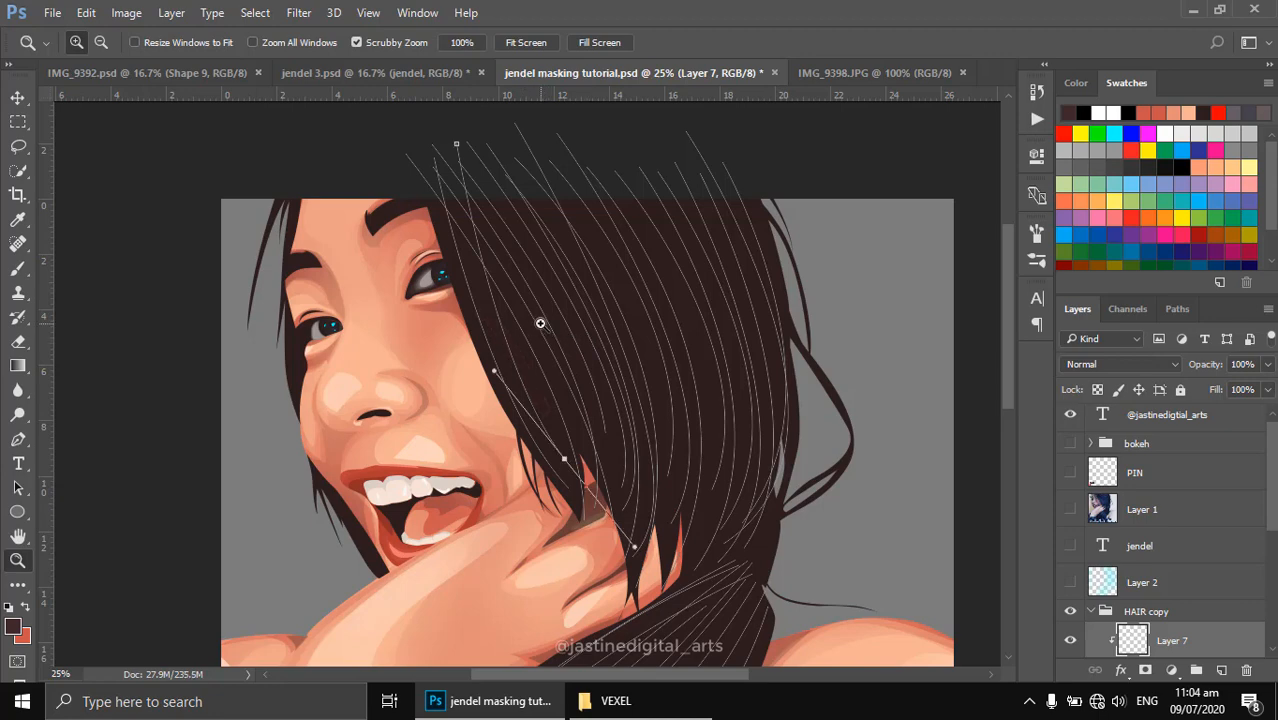
{"action": "key", "text": "b"}
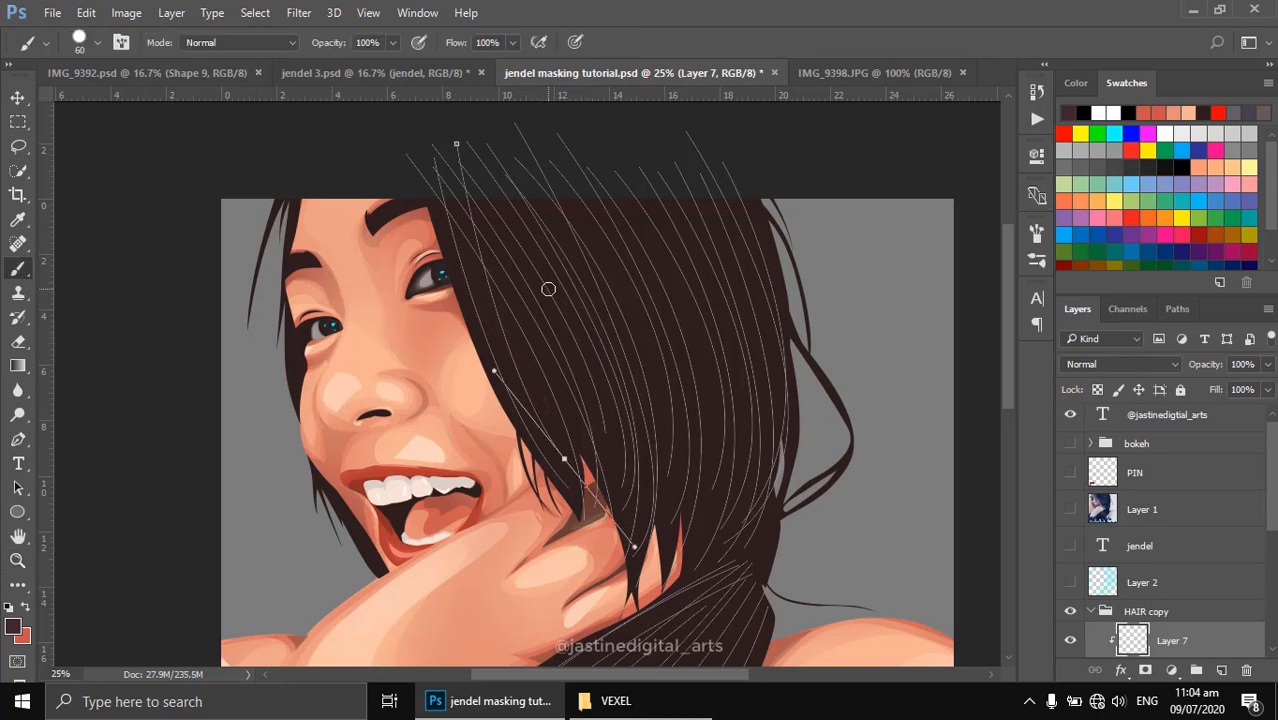
{"action": "key", "text": "p"}
{"action": "key", "text": "Return"}
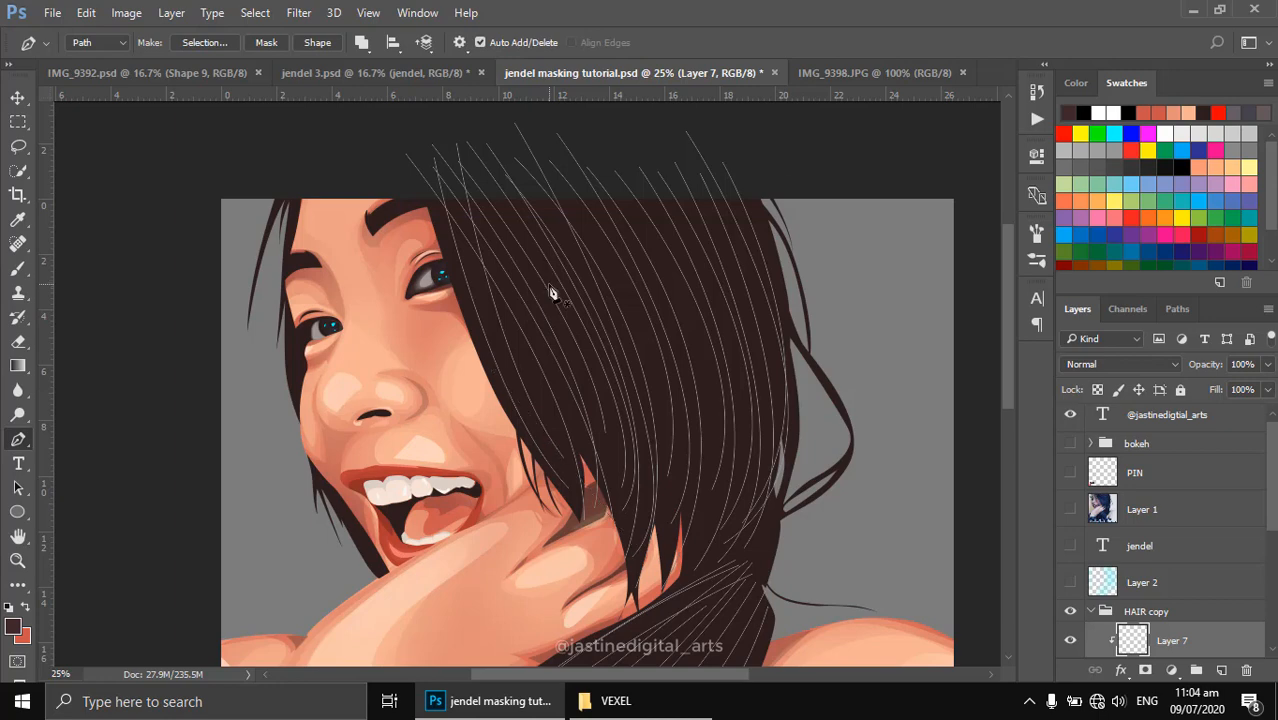
Try stroking all the hair-strand paths with the 60 px hard round brush and simulated pressure, and undo the stroke.
{"action": "right_click", "coordinate": [551, 293]}
{"action": "left_click", "coordinate": [611, 354]}
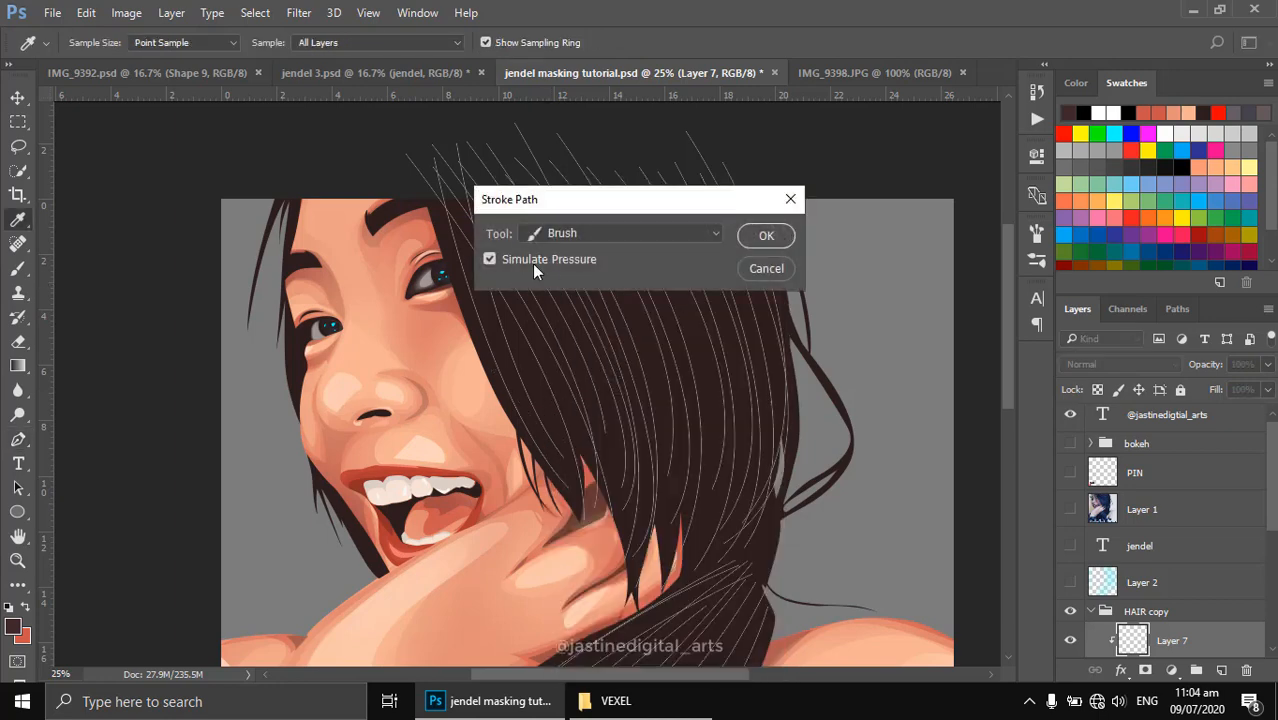
{"action": "left_click", "coordinate": [759, 236]}
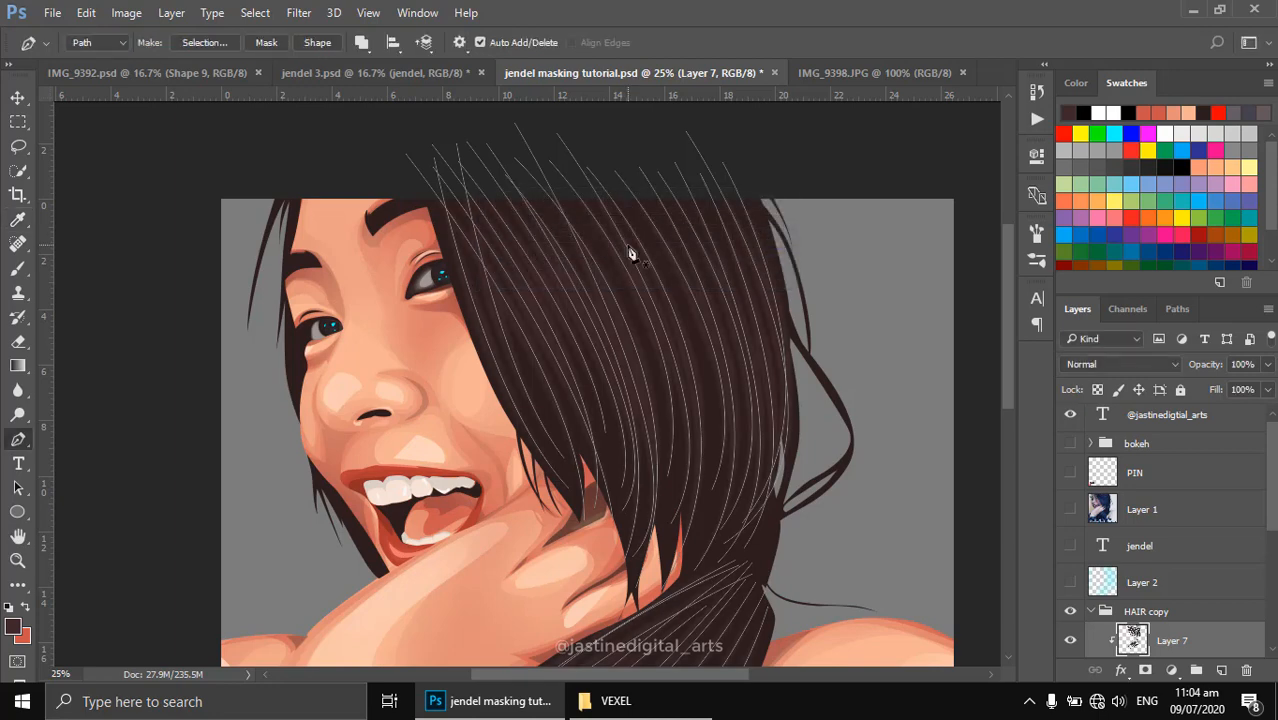
{"action": "key", "text": "Return"}
{"action": "key", "text": "ctrl+minus"}
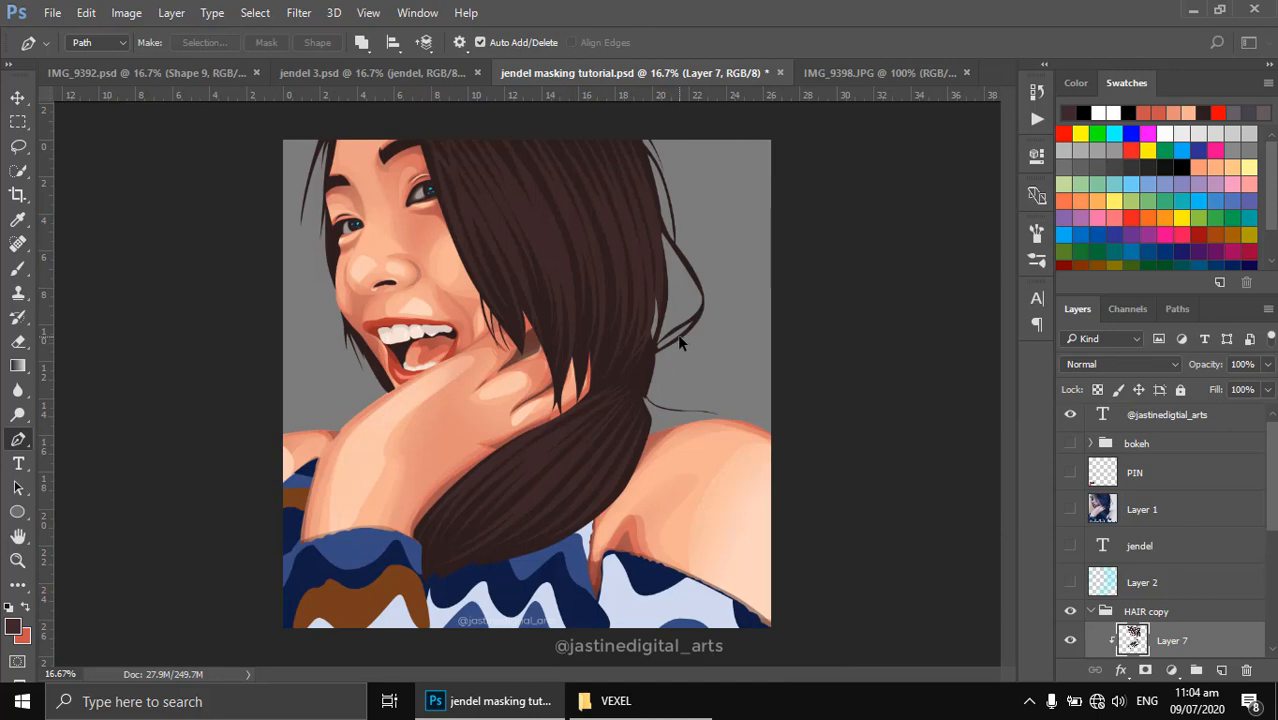
{"action": "key", "text": "ctrl+alt+z"}
{"action": "key", "text": "ctrl+alt+z"}
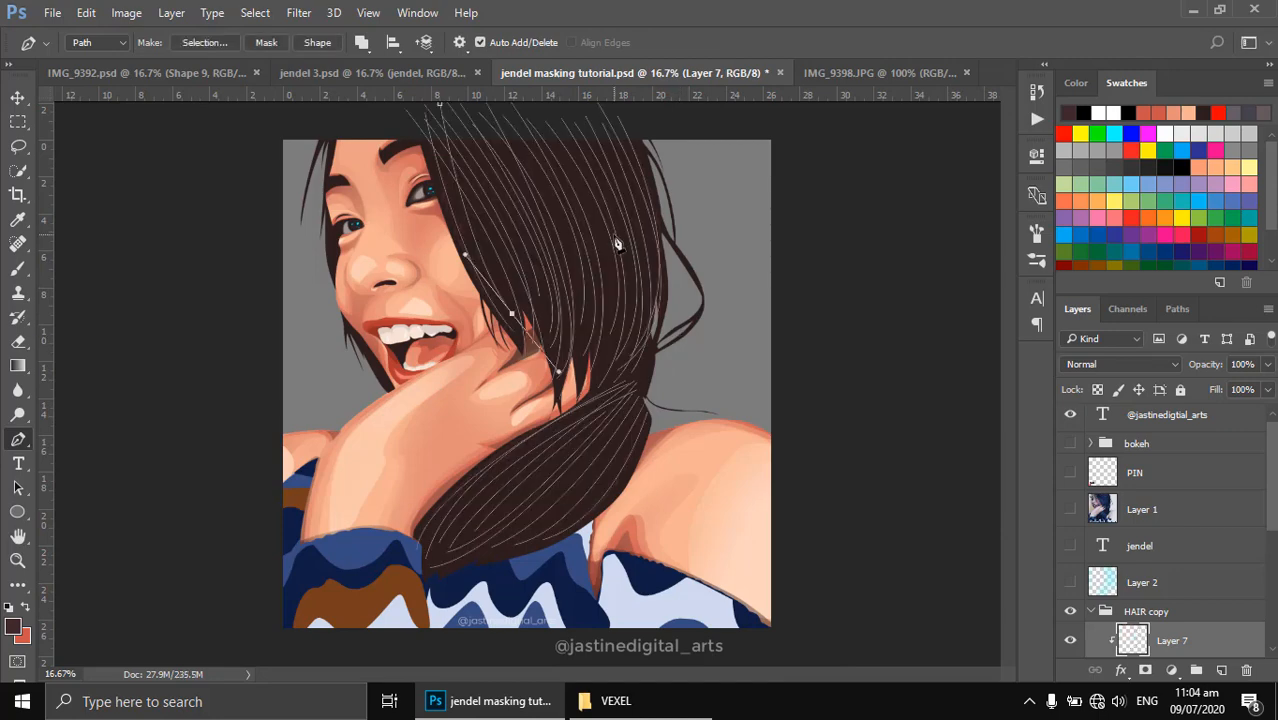
Set the brush to 70 px, stroke all the hair-strand paths on Layer 7 with simulated pressure, and dismiss the paths.
{"action": "key", "text": "b"}
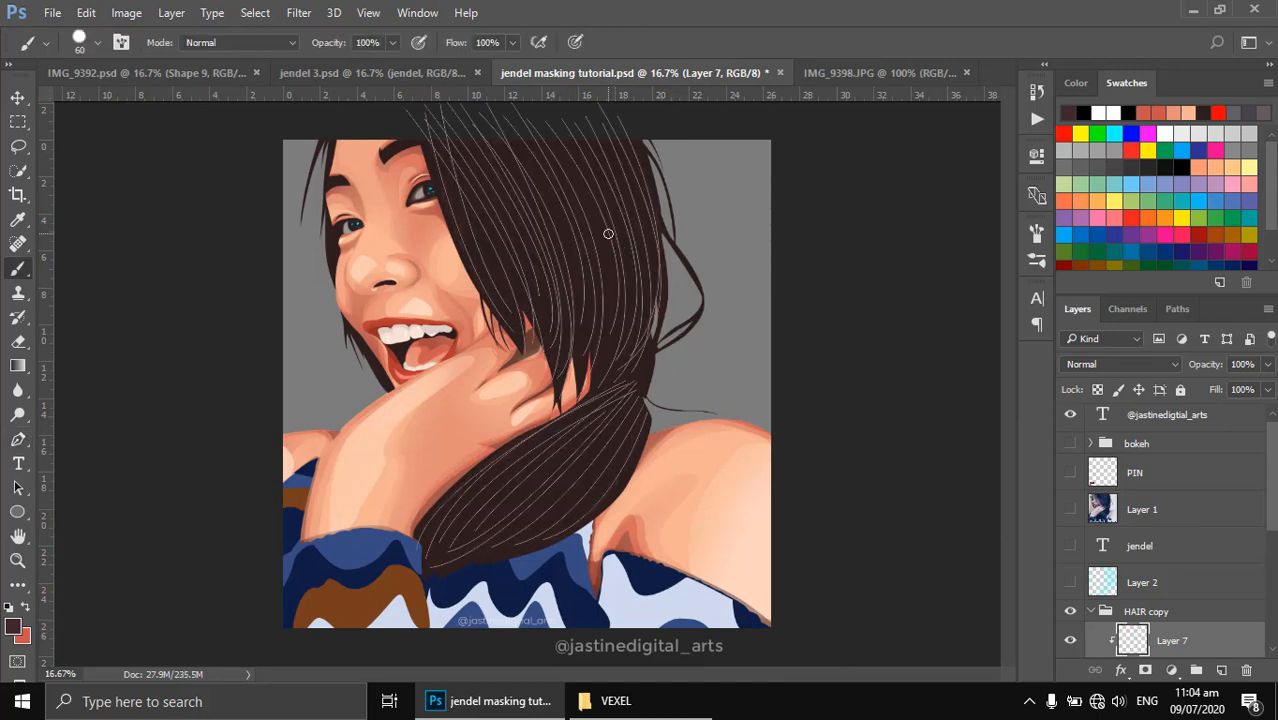
{"action": "key", "text": "p"}
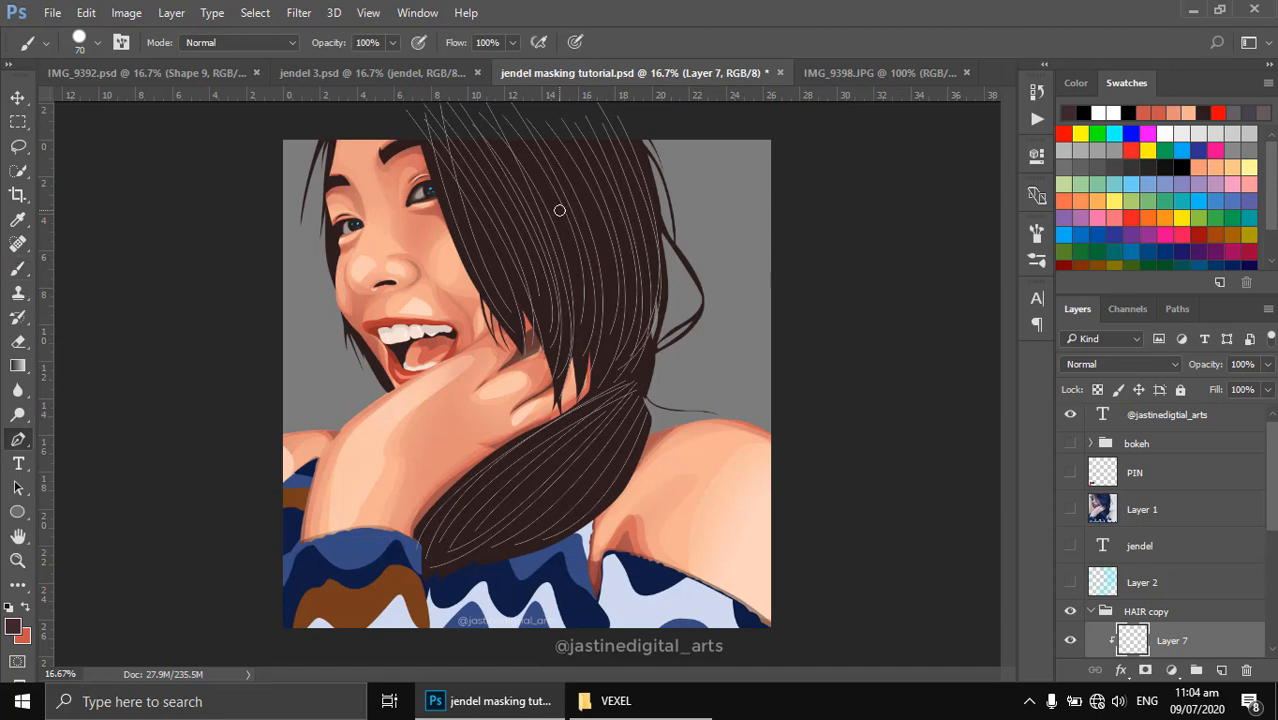
{"action": "right_click", "coordinate": [559, 210]}
{"action": "left_click", "coordinate": [640, 357]}
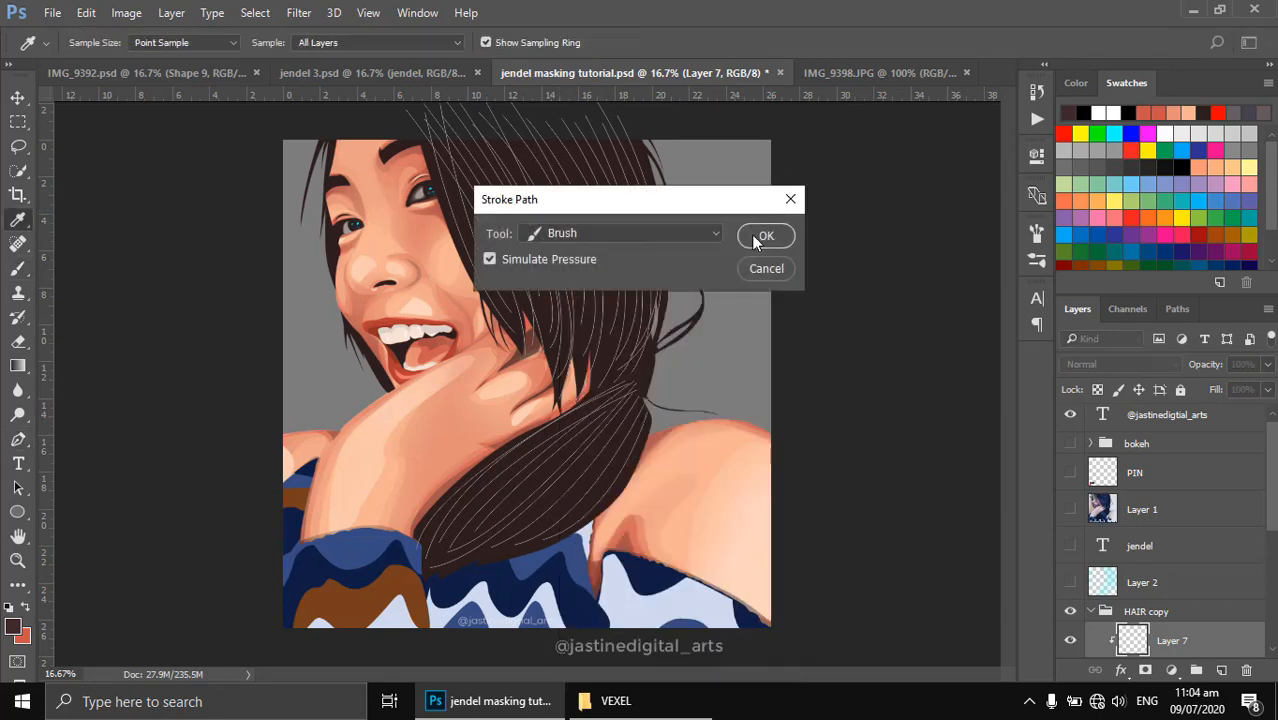
{"action": "left_click", "coordinate": [762, 238]}
{"action": "key", "text": "Return"}
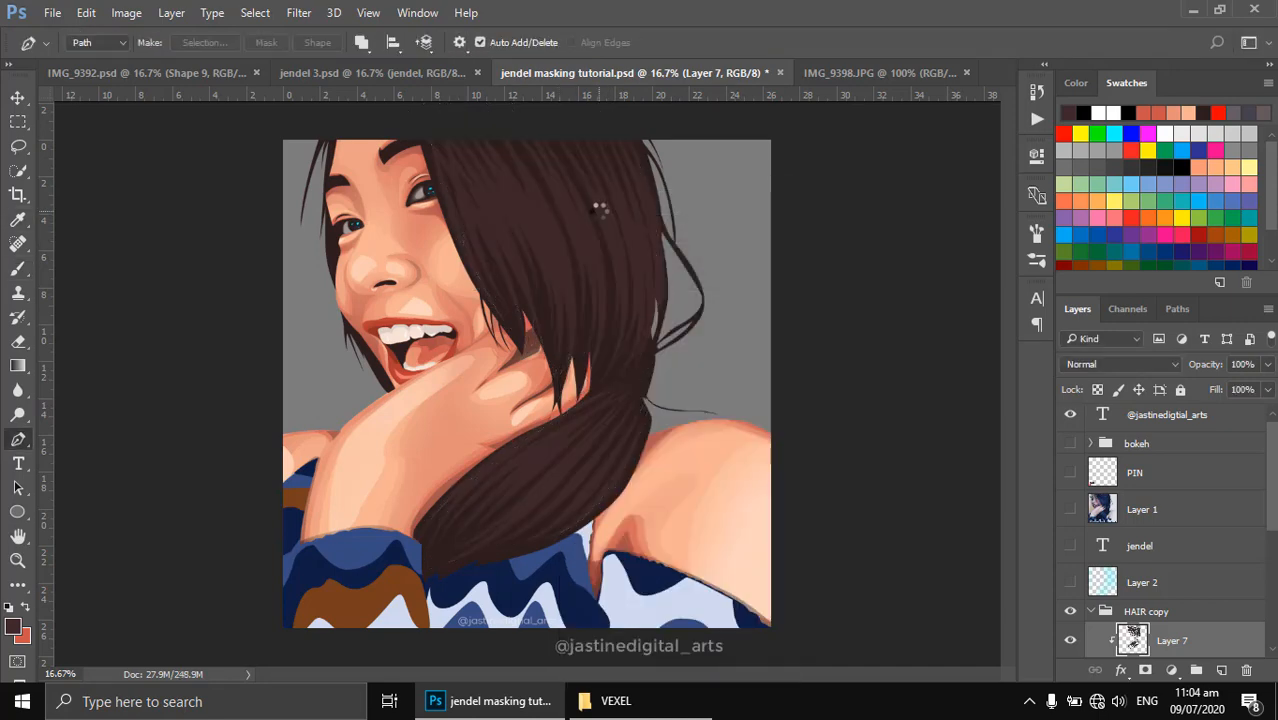
Add a layer mask to Layer 7 and fade the upper strands with the soft 500 px eraser at 30% opacity.
{"action": "left_click", "coordinate": [538, 203], "text": "ctrl"}
{"action": "left_click_drag", "start_coordinate": [560, 203], "coordinate": [590, 264]}
{"action": "left_click", "coordinate": [592, 264], "text": "alt"}
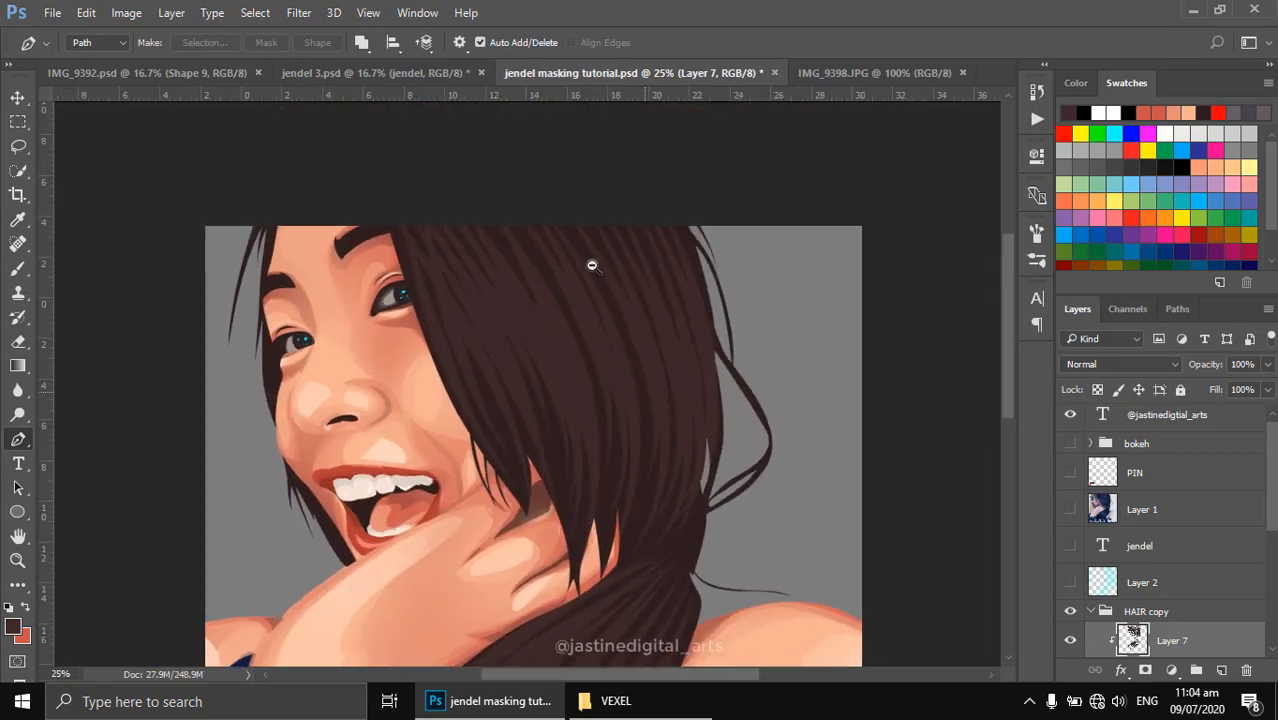
{"action": "left_click", "coordinate": [1147, 670]}
{"action": "key", "text": "e"}
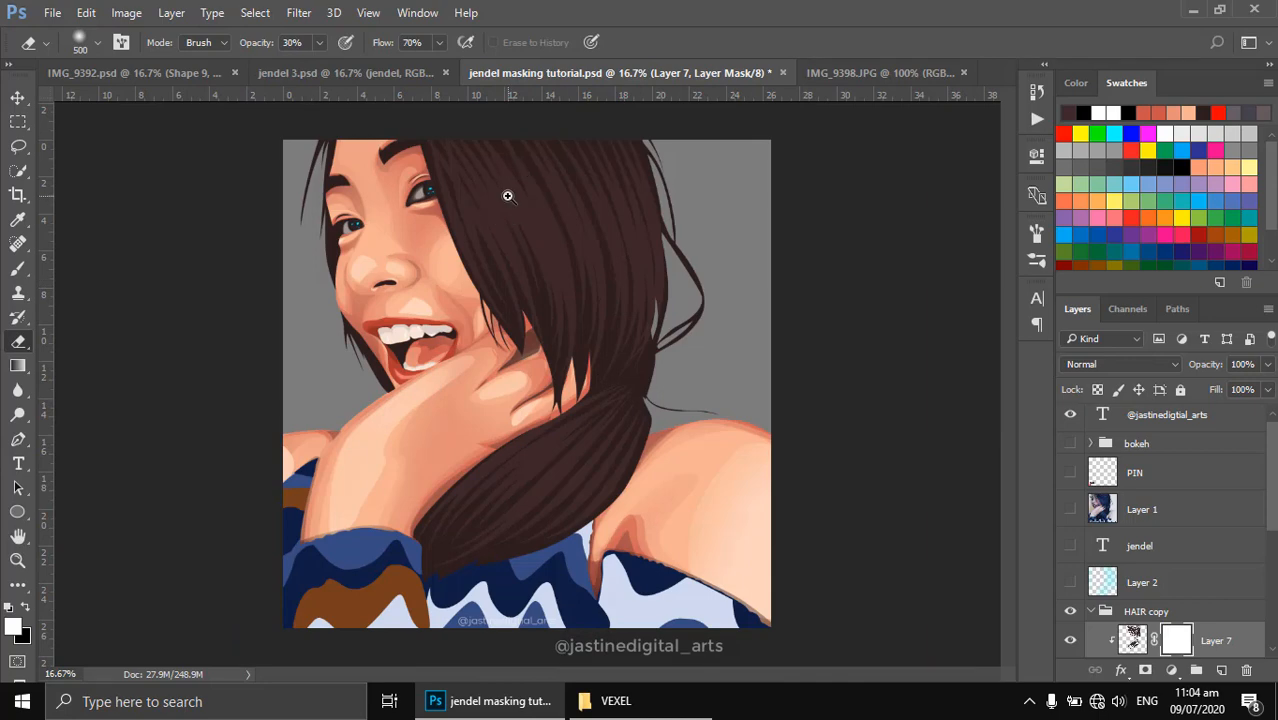
{"action": "left_click", "coordinate": [508, 197], "text": "ctrl"}
{"action": "left_click_drag", "start_coordinate": [525, 294], "coordinate": [492, 387]}
{"action": "mouse_move", "coordinate": [383, 216]}
{"action": "left_mouse_down"}
{"action": "mouse_move", "coordinate": [464, 350]}
{"action": "mouse_move", "coordinate": [366, 202]}
{"action": "mouse_move", "coordinate": [448, 404]}
{"action": "mouse_move", "coordinate": [540, 400]}
{"action": "mouse_move", "coordinate": [462, 202]}
{"action": "mouse_move", "coordinate": [568, 317]}
{"action": "mouse_move", "coordinate": [685, 527]}
{"action": "left_mouse_up"}
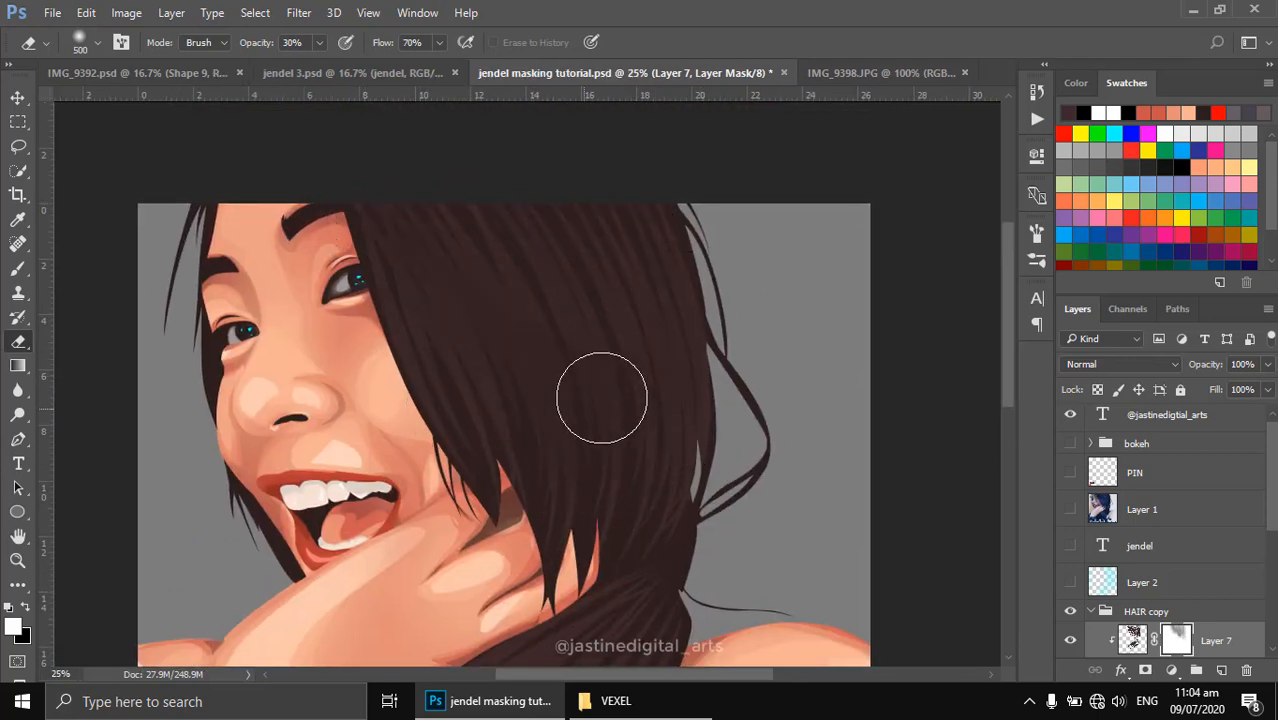
Continue fading the strands on Layer 7's mask along the lower hair and ponytail with the soft 500 px eraser.
{"action": "left_click_drag", "start_coordinate": [677, 641], "coordinate": [717, 456]}
{"action": "mouse_move", "coordinate": [531, 512]}
{"action": "left_mouse_down"}
{"action": "mouse_move", "coordinate": [669, 458]}
{"action": "mouse_move", "coordinate": [651, 537]}
{"action": "mouse_move", "coordinate": [628, 450]}
{"action": "mouse_move", "coordinate": [412, 620]}
{"action": "left_mouse_up"}
{"action": "left_click_drag", "start_coordinate": [685, 365], "coordinate": [699, 528]}
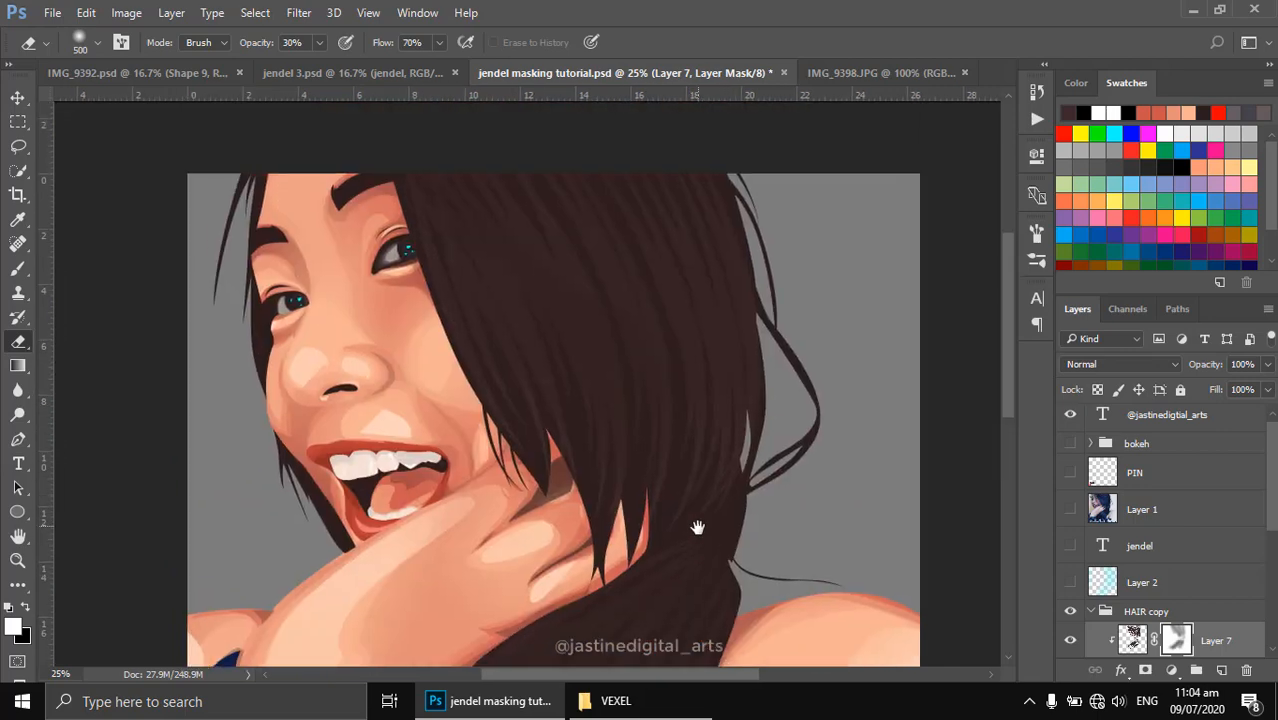
{"action": "left_click_drag", "start_coordinate": [519, 283], "coordinate": [531, 396]}
{"action": "left_click_drag", "start_coordinate": [647, 441], "coordinate": [619, 280]}
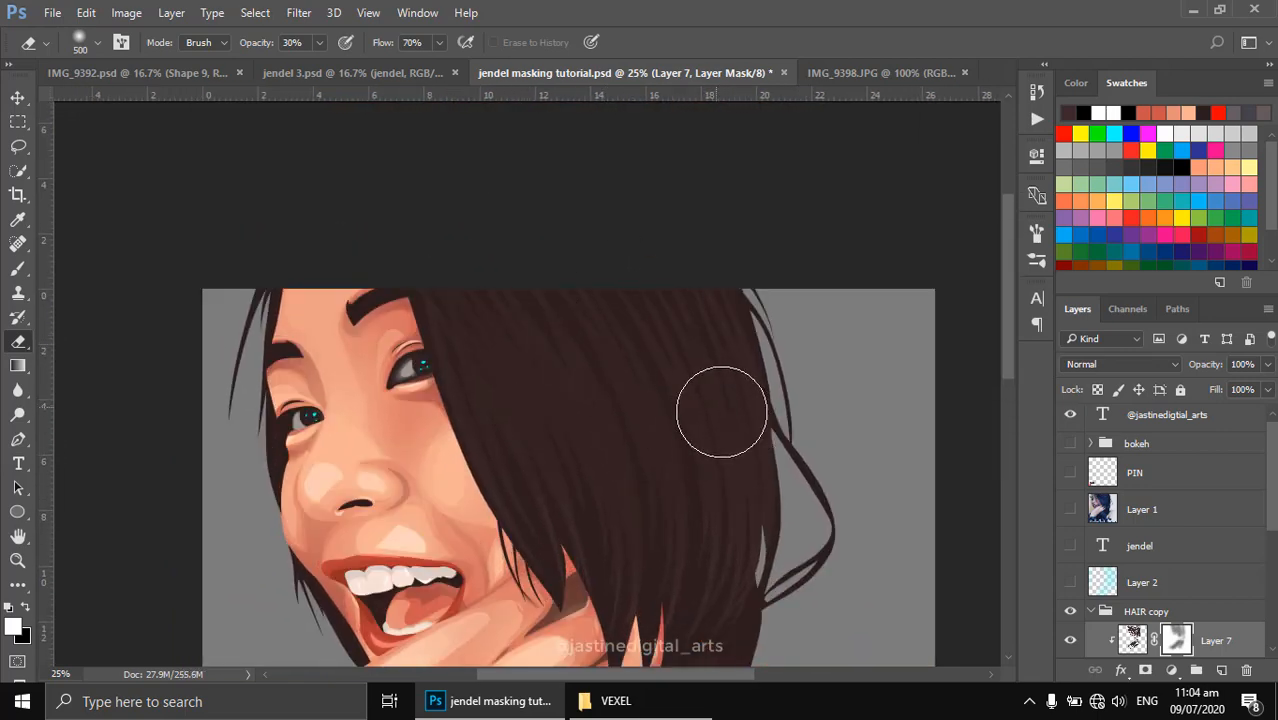
{"action": "left_click", "coordinate": [730, 597]}
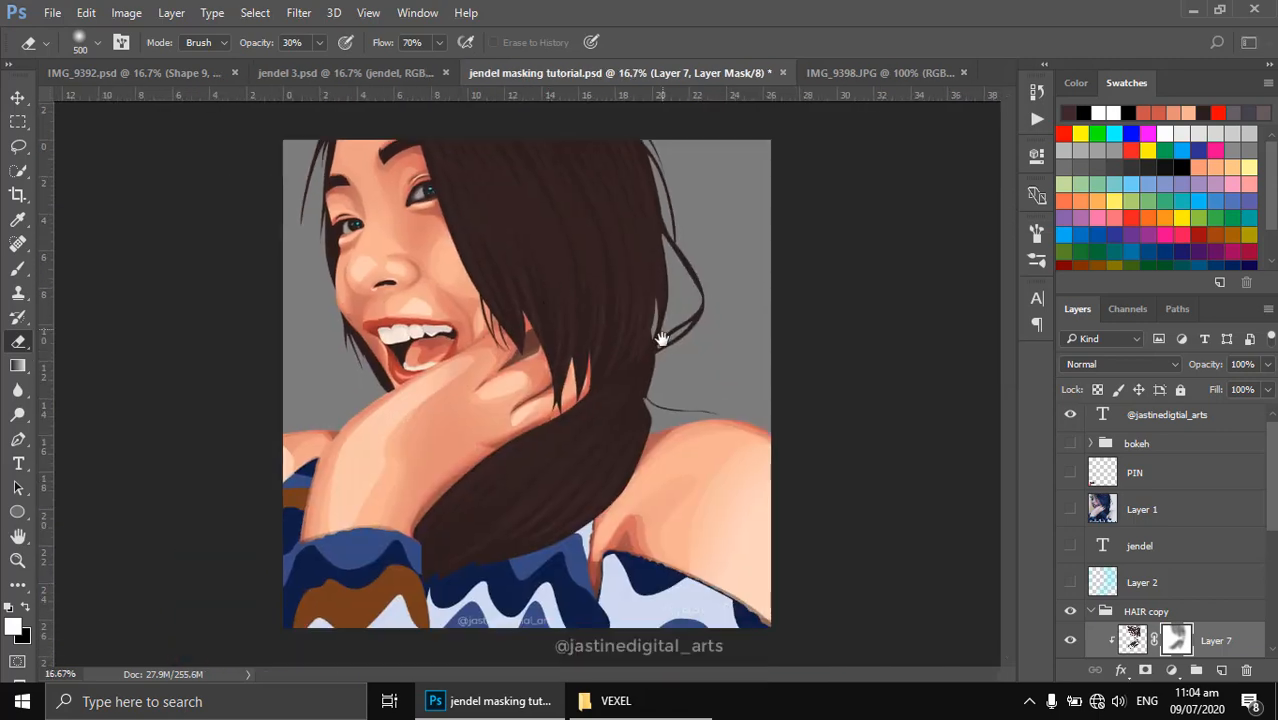
{"action": "left_click", "coordinate": [598, 254]}
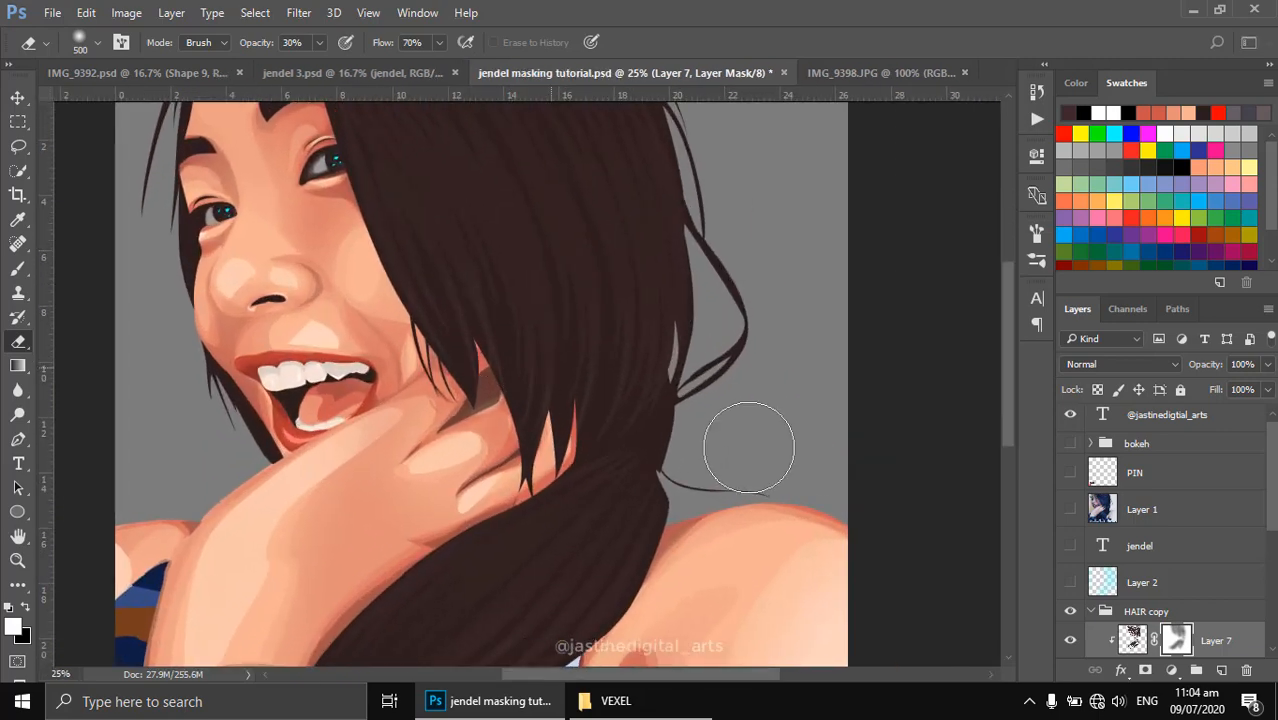
{"action": "left_click_drag", "start_coordinate": [642, 268], "coordinate": [705, 371]}
Create Layer 8 above Layer 7 and clip it to the base hair shape.
{"action": "key", "text": "p"}
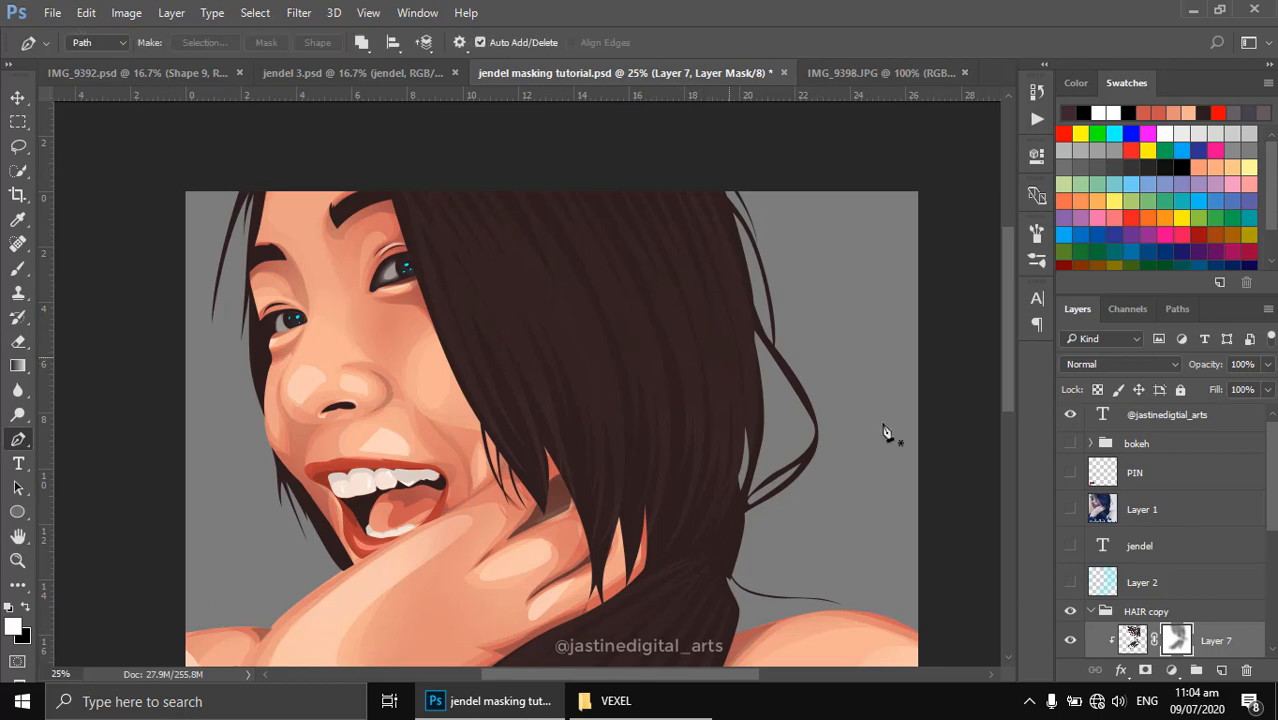
{"action": "scroll", "coordinate": [1203, 594], "scroll_direction": "down", "scroll_amount": 2}
{"action": "left_click", "coordinate": [1220, 670]}
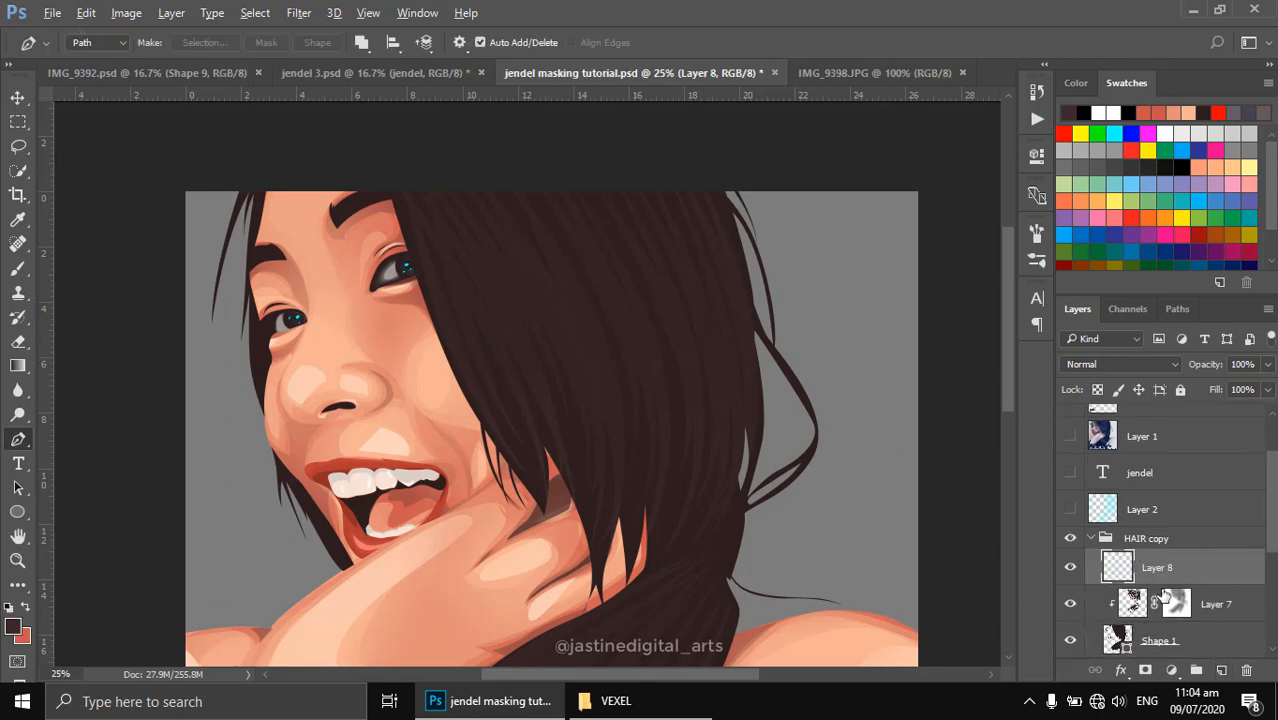
Sample the dark grey-purple swatch from the grey-brown hair palette row in IMG_9398.JPG, and return to jendel masking tutorial.psd.
{"action": "left_click", "coordinate": [842, 82]}
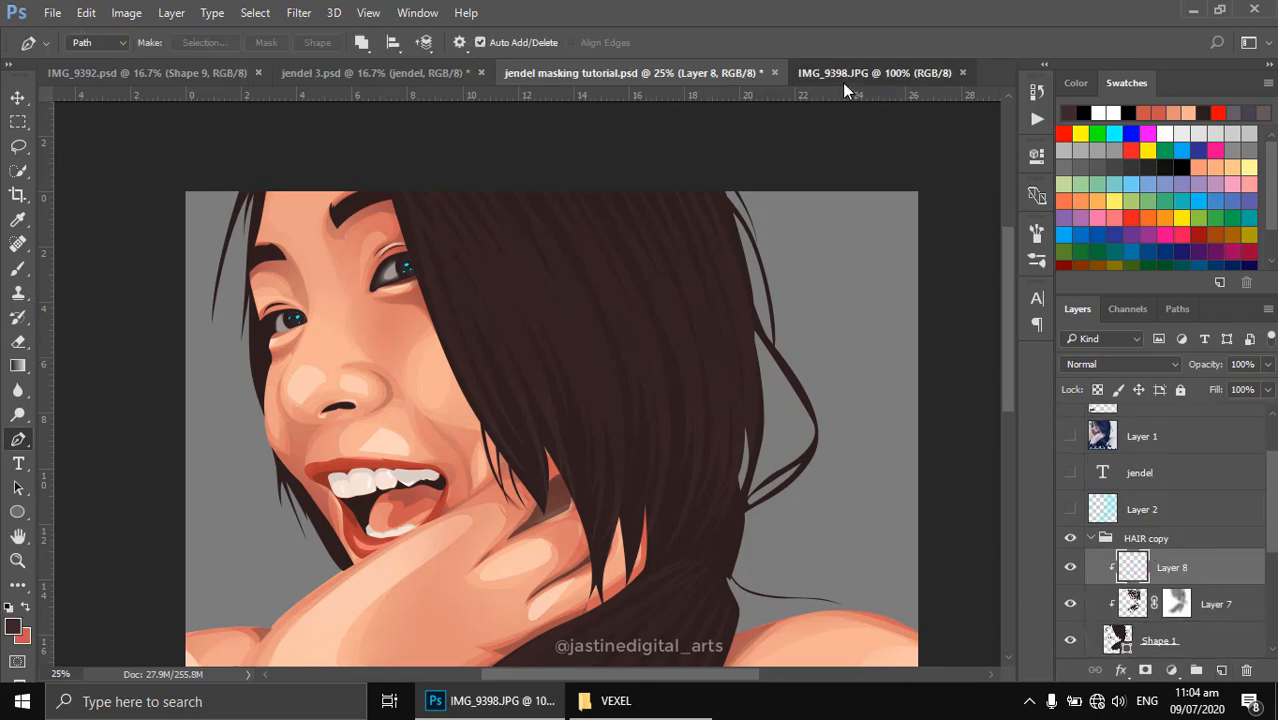
{"action": "key", "text": "i"}
{"action": "left_click", "coordinate": [650, 288]}
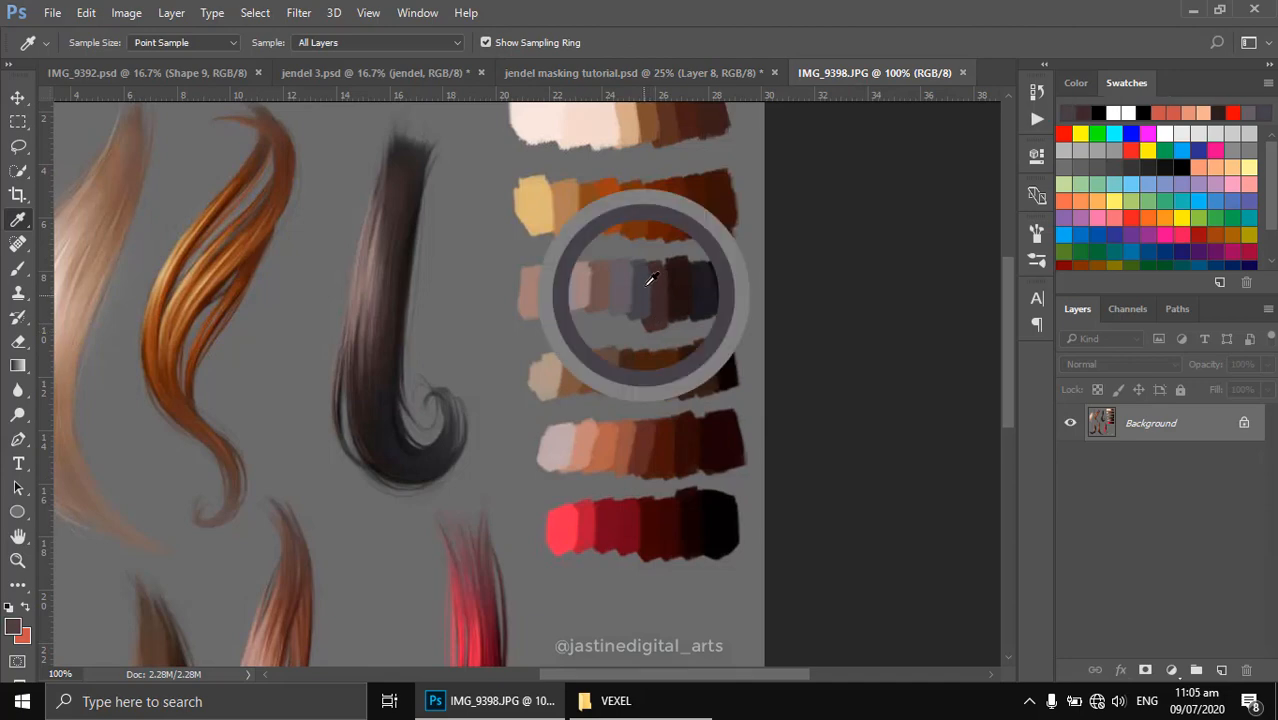
{"action": "left_click", "coordinate": [420, 82]}
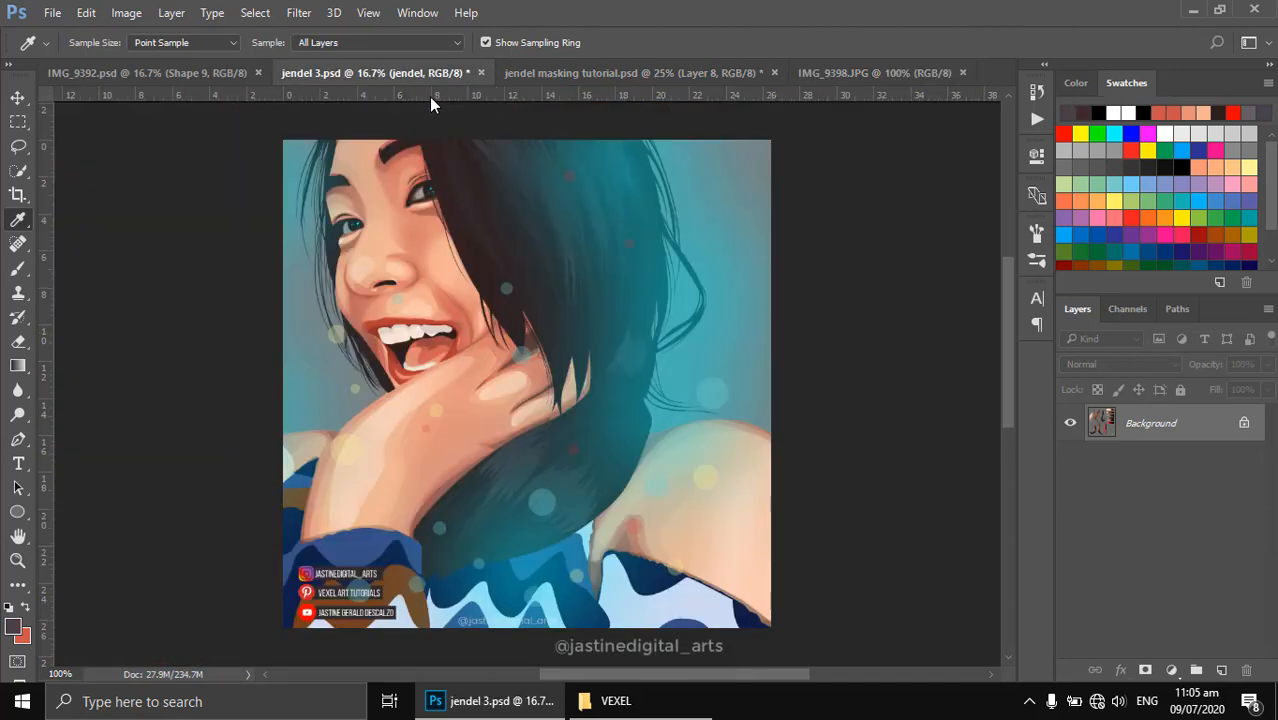
{"action": "left_click", "coordinate": [547, 74]}
{"action": "key", "text": "p"}
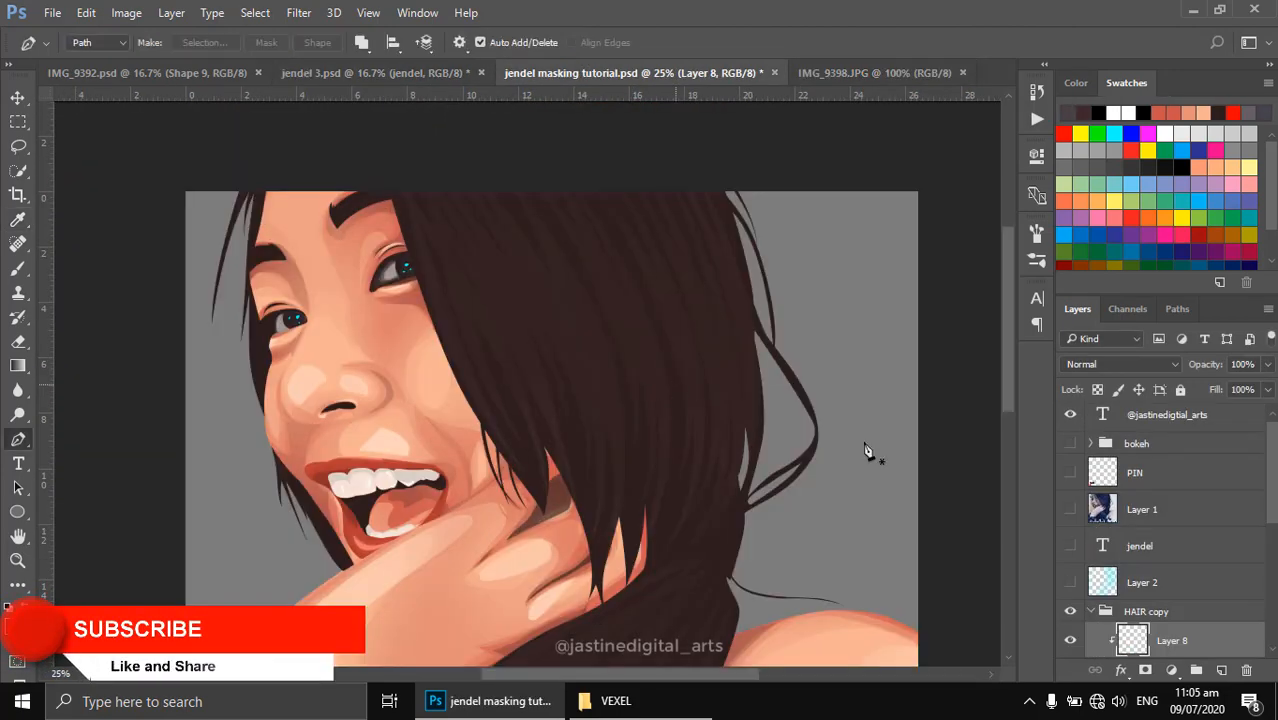
Show the reference photo on Layer 1 and trace four curved Pen paths along the hair strands closest to the face.
{"action": "left_click", "coordinate": [1072, 509]}
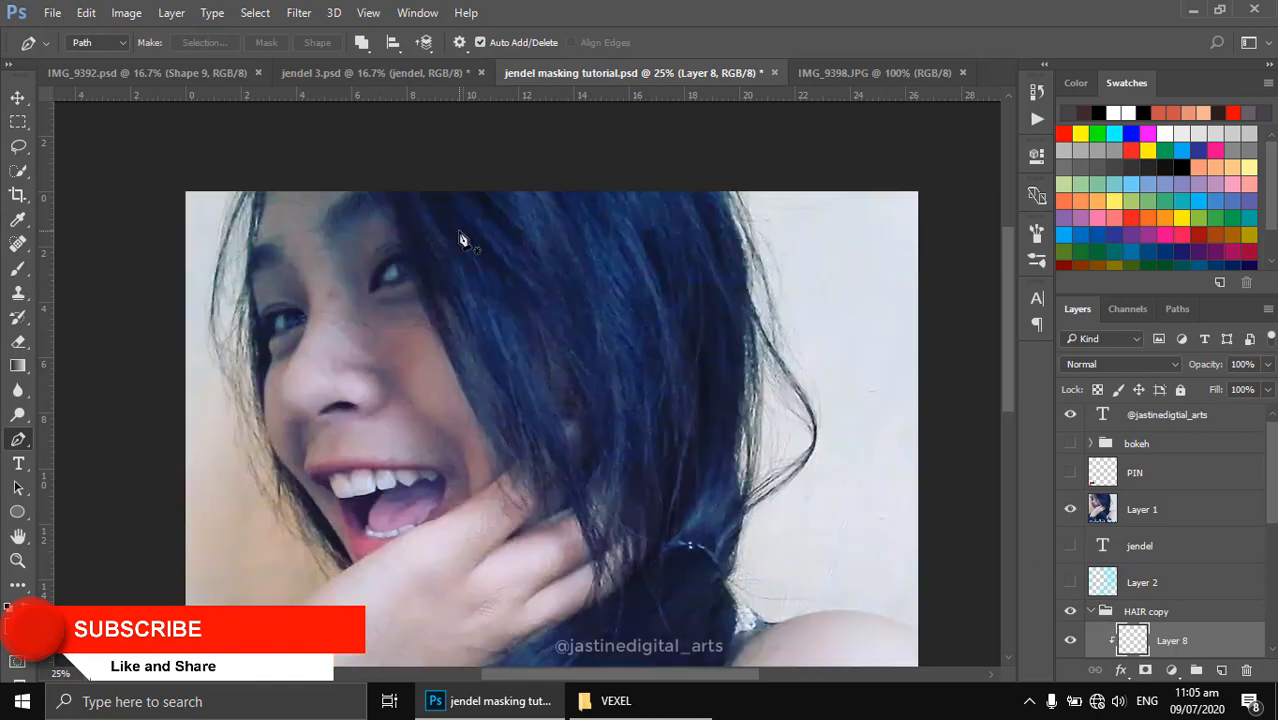
{"action": "left_click", "coordinate": [392, 157]}
{"action": "left_click_drag", "start_coordinate": [537, 482], "coordinate": [524, 577]}
{"action": "key", "text": "Escape"}
{"action": "left_click", "coordinate": [425, 177]}
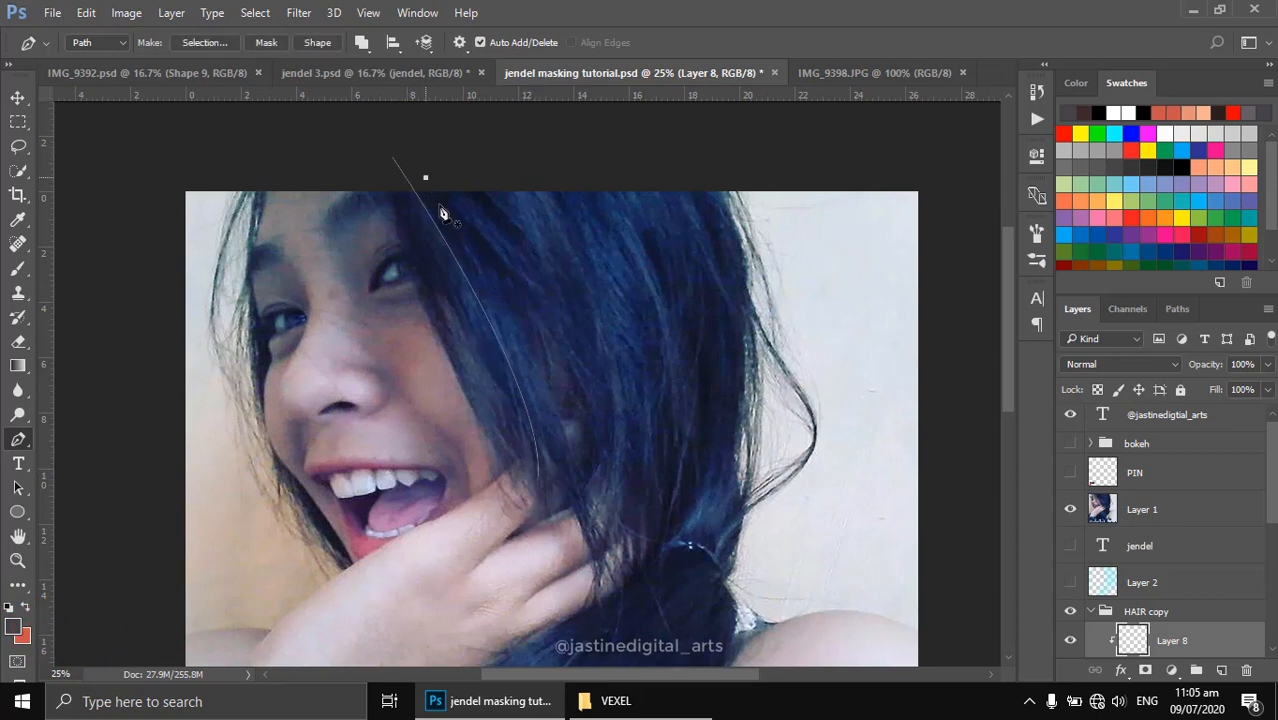
{"action": "left_click_drag", "start_coordinate": [549, 467], "coordinate": [533, 540]}
{"action": "key", "text": "Escape"}
{"action": "left_click", "coordinate": [432, 242]}
{"action": "left_click_drag", "start_coordinate": [527, 477], "coordinate": [577, 520]}
{"action": "key", "text": "Escape"}
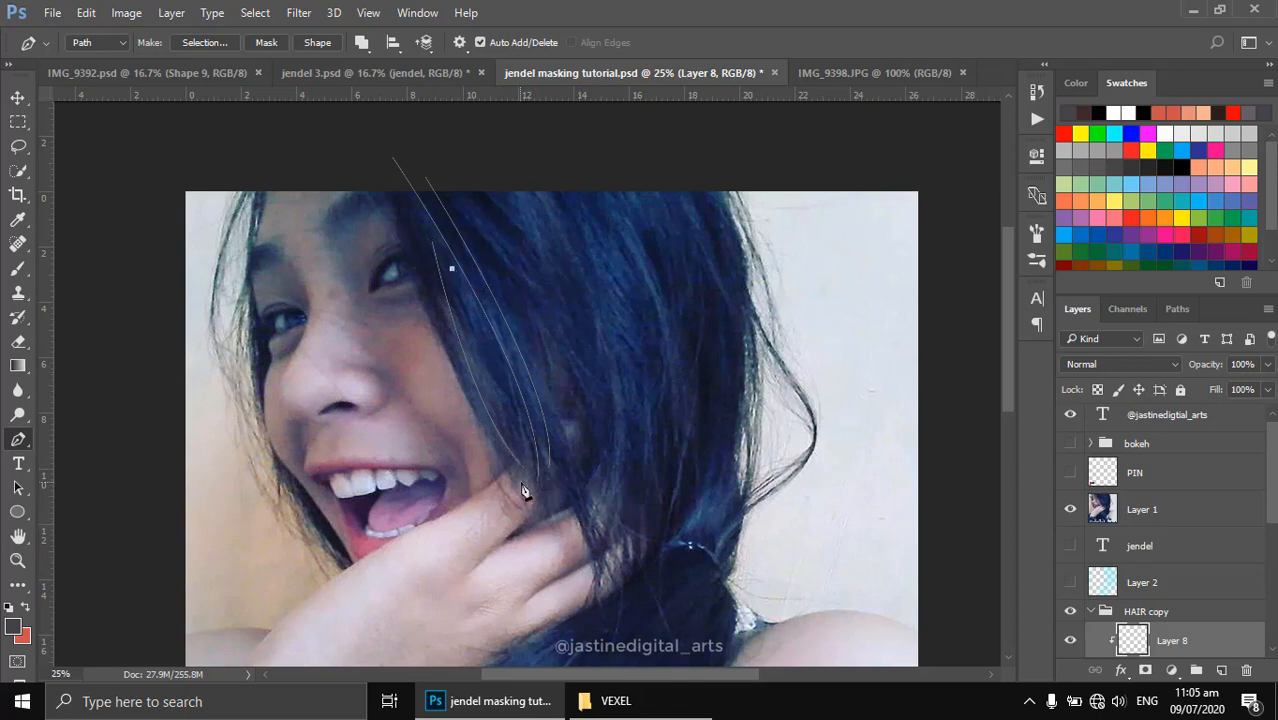
{"action": "left_click_drag", "start_coordinate": [548, 470], "coordinate": [568, 505]}
{"action": "key", "text": "Escape"}
Draw four more curved strand paths from above the canvas edge down the front section of hair beside the cheek.
{"action": "left_click", "coordinate": [444, 172]}
{"action": "key", "text": "Escape"}
{"action": "left_click", "coordinate": [462, 162]}
{"action": "left_click_drag", "start_coordinate": [565, 386], "coordinate": [546, 510]}
{"action": "key", "text": "Escape"}
{"action": "left_click", "coordinate": [443, 142]}
{"action": "key", "text": "Escape"}
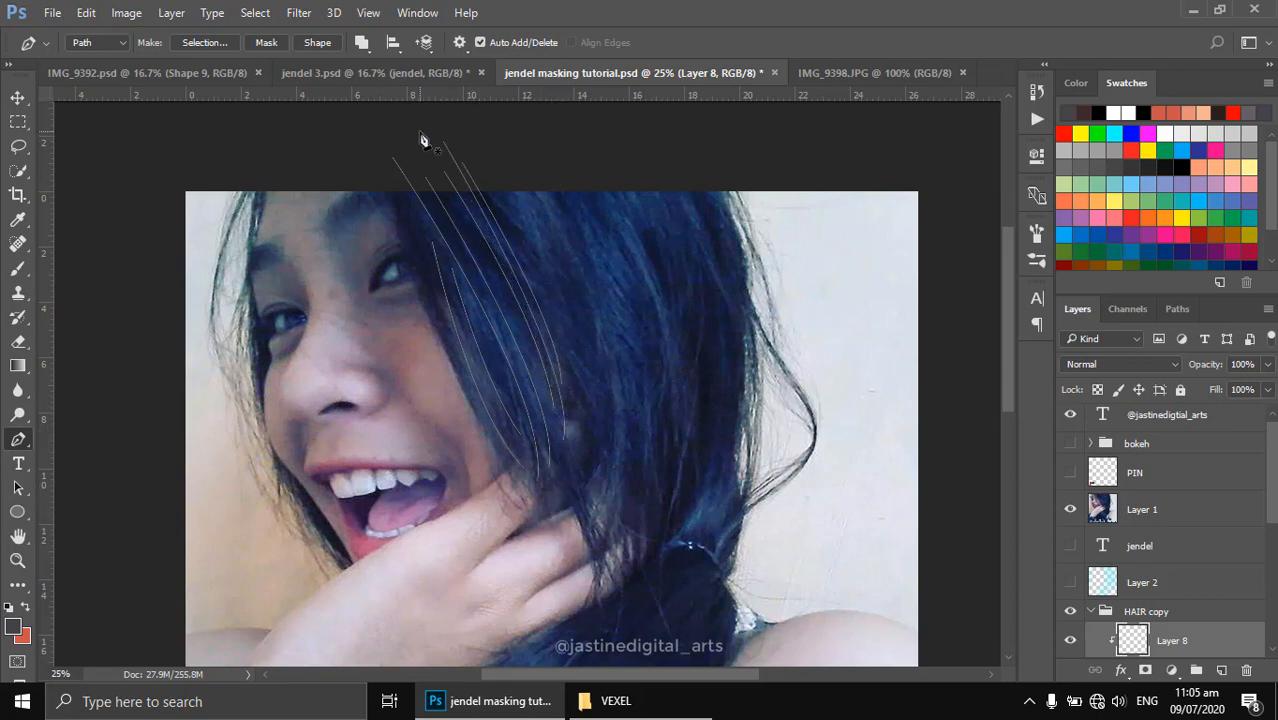
{"action": "left_click_drag", "start_coordinate": [555, 466], "coordinate": [540, 540]}
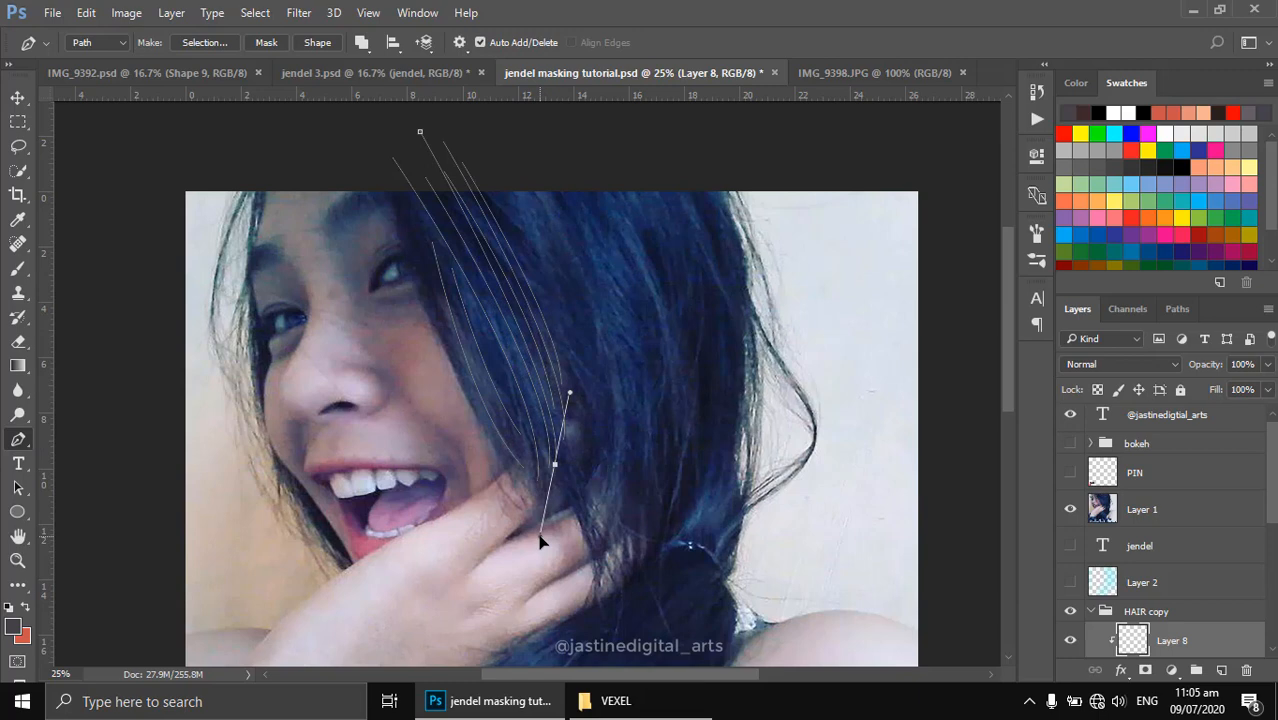
{"action": "key", "text": "Escape"}
Add three curved strand paths just behind the front section, extending the last one down toward the fingers.
{"action": "left_click", "coordinate": [481, 172]}
{"action": "left_click_drag", "start_coordinate": [583, 386], "coordinate": [586, 466]}
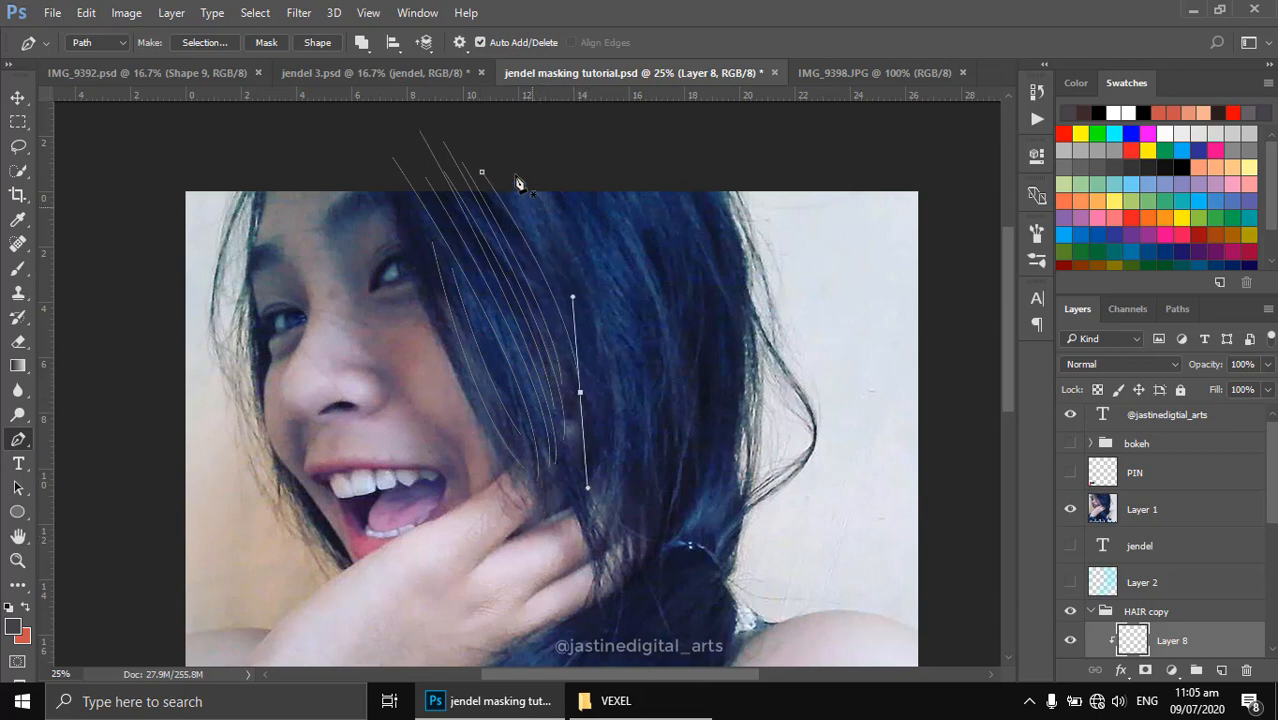
{"action": "key", "text": "Escape"}
{"action": "left_click", "coordinate": [498, 156]}
{"action": "left_click_drag", "start_coordinate": [588, 388], "coordinate": [586, 441]}
{"action": "key", "text": "Escape"}
{"action": "left_click", "coordinate": [515, 152]}
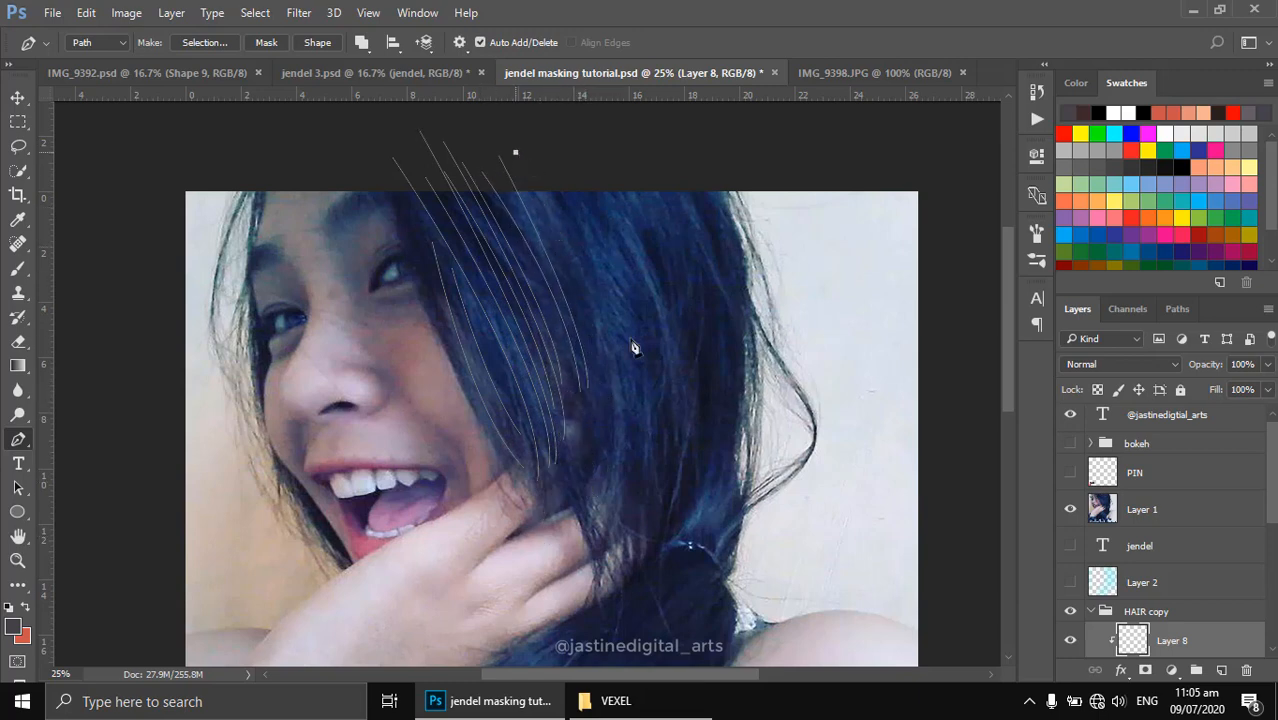
{"action": "left_click_drag", "start_coordinate": [591, 533], "coordinate": [512, 640]}
{"action": "key", "text": "Escape"}
Trace four long curved strand paths down the middle of the hair, following the photo's highlights.
{"action": "left_click_drag", "start_coordinate": [616, 490], "coordinate": [662, 362]}
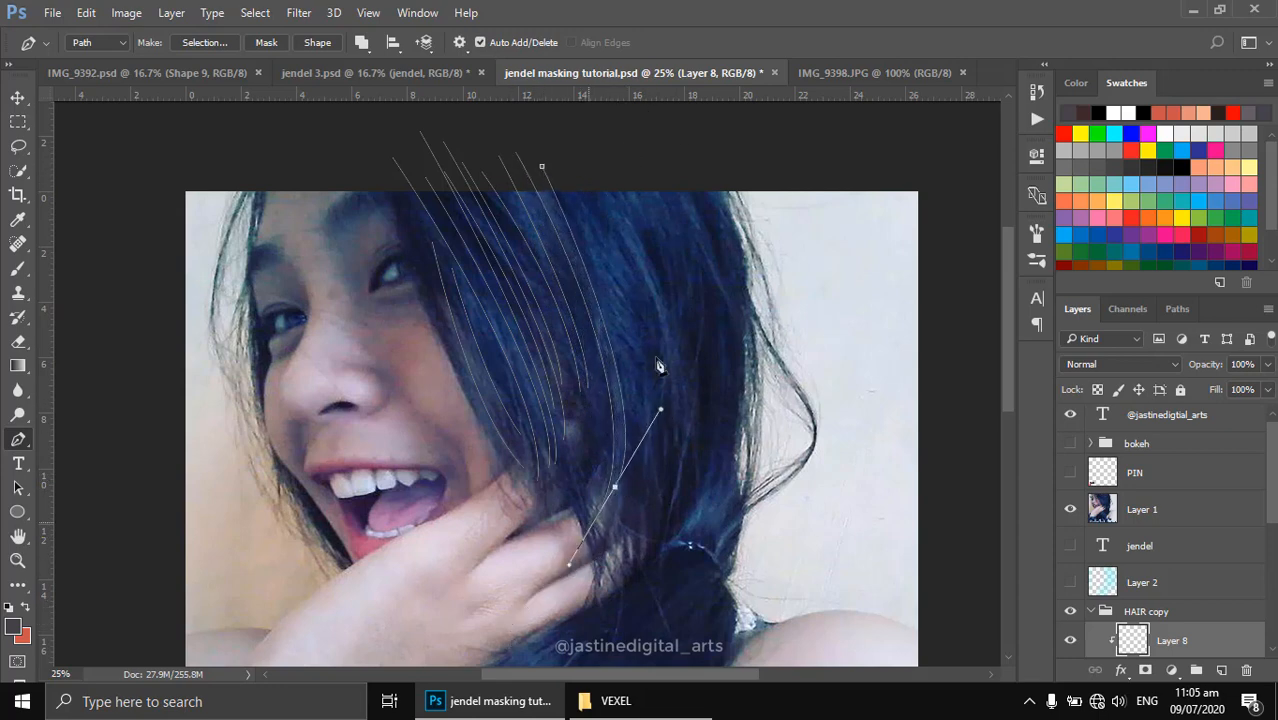
{"action": "key", "text": "Escape"}
{"action": "left_click_drag", "start_coordinate": [636, 421], "coordinate": [650, 343]}
{"action": "key", "text": "Escape"}
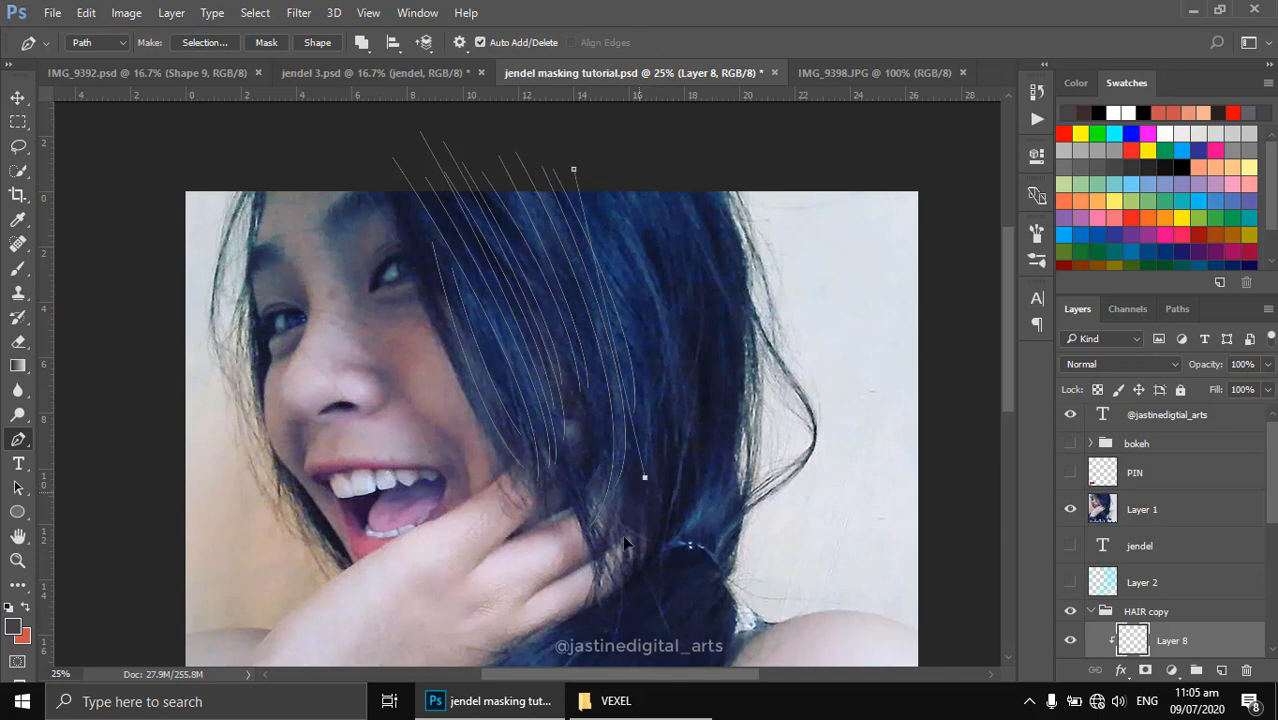
{"action": "mouse_move", "coordinate": [645, 473]}
{"action": "left_mouse_down"}
{"action": "mouse_move", "coordinate": [706, 380]}
{"action": "mouse_move", "coordinate": [686, 370]}
{"action": "left_mouse_up"}
{"action": "key", "text": "Escape"}
{"action": "left_click", "coordinate": [589, 156]}
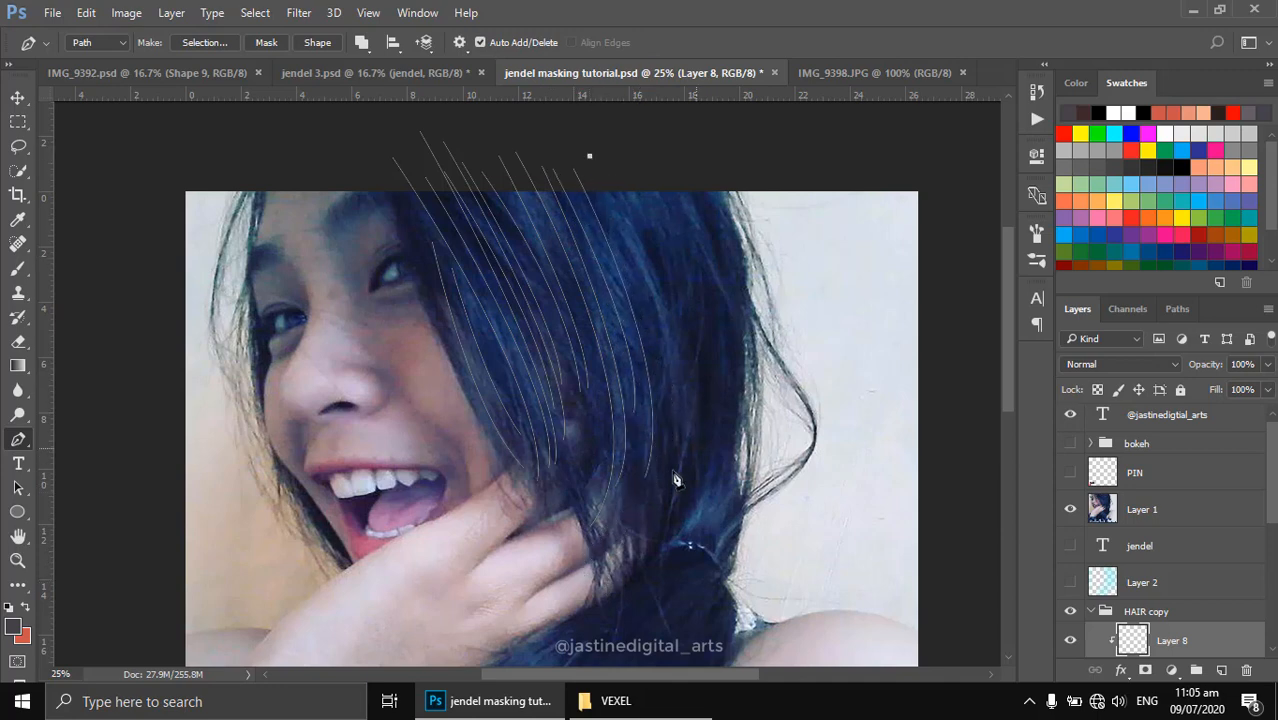
{"action": "left_click_drag", "start_coordinate": [668, 465], "coordinate": [693, 300]}
{"action": "key", "text": "Escape"}
Draw two separate curved strand paths just behind the middle of the hair, redoing the second one's curve.
{"action": "left_click", "coordinate": [613, 172]}
{"action": "left_click_drag", "start_coordinate": [679, 420], "coordinate": [653, 486]}
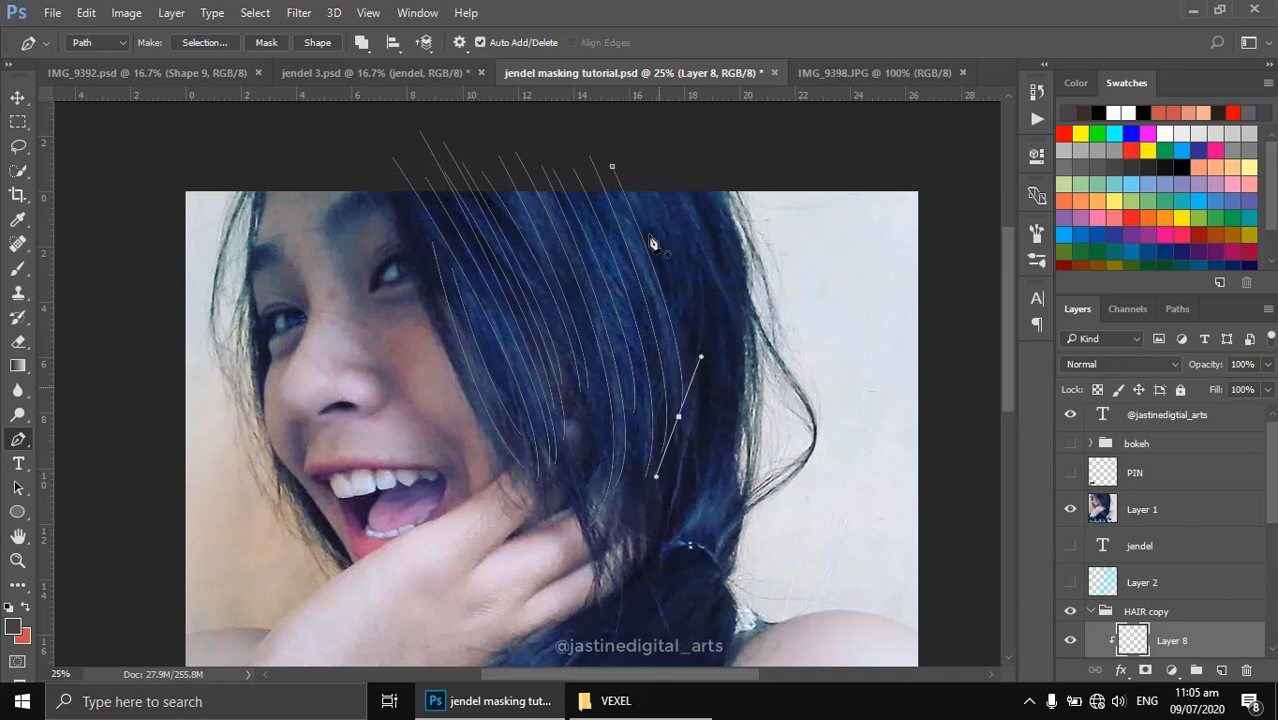
{"action": "key", "text": "Escape"}
{"action": "left_click", "coordinate": [632, 165]}
{"action": "left_click_drag", "start_coordinate": [679, 417], "coordinate": [660, 479]}
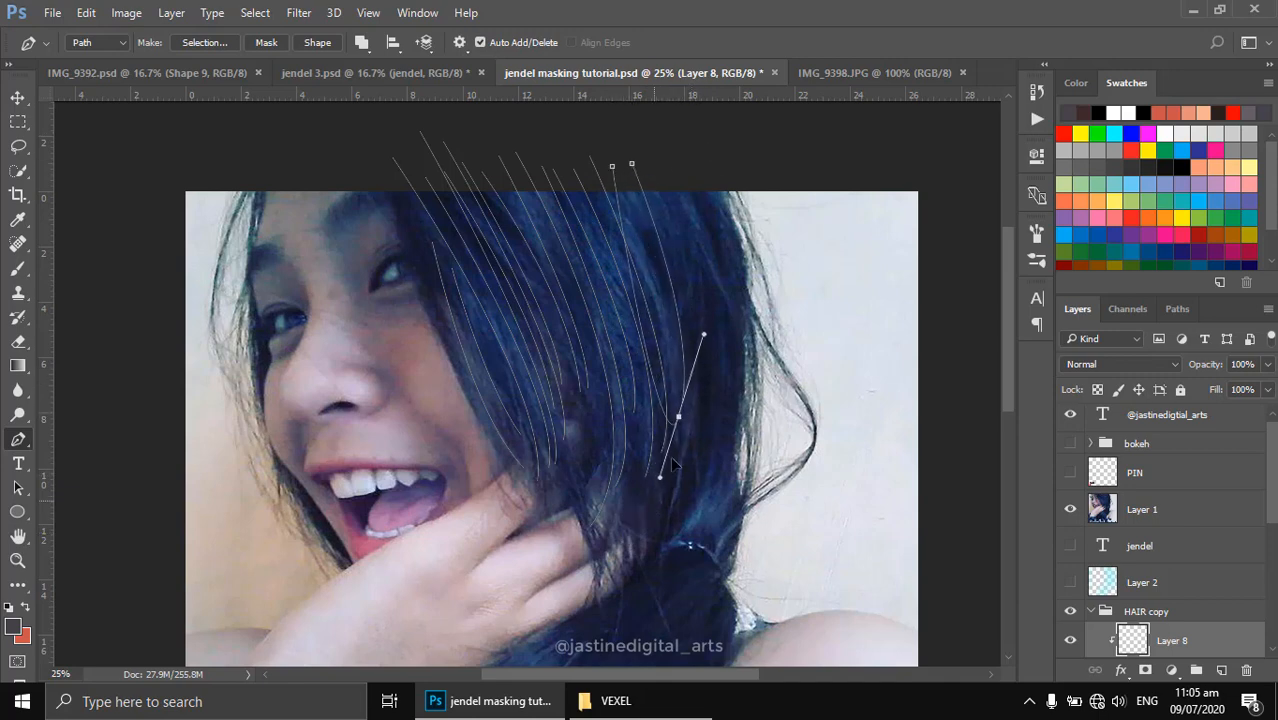
{"action": "key", "text": "Escape"}
{"action": "left_click_drag", "start_coordinate": [693, 407], "coordinate": [662, 478]}
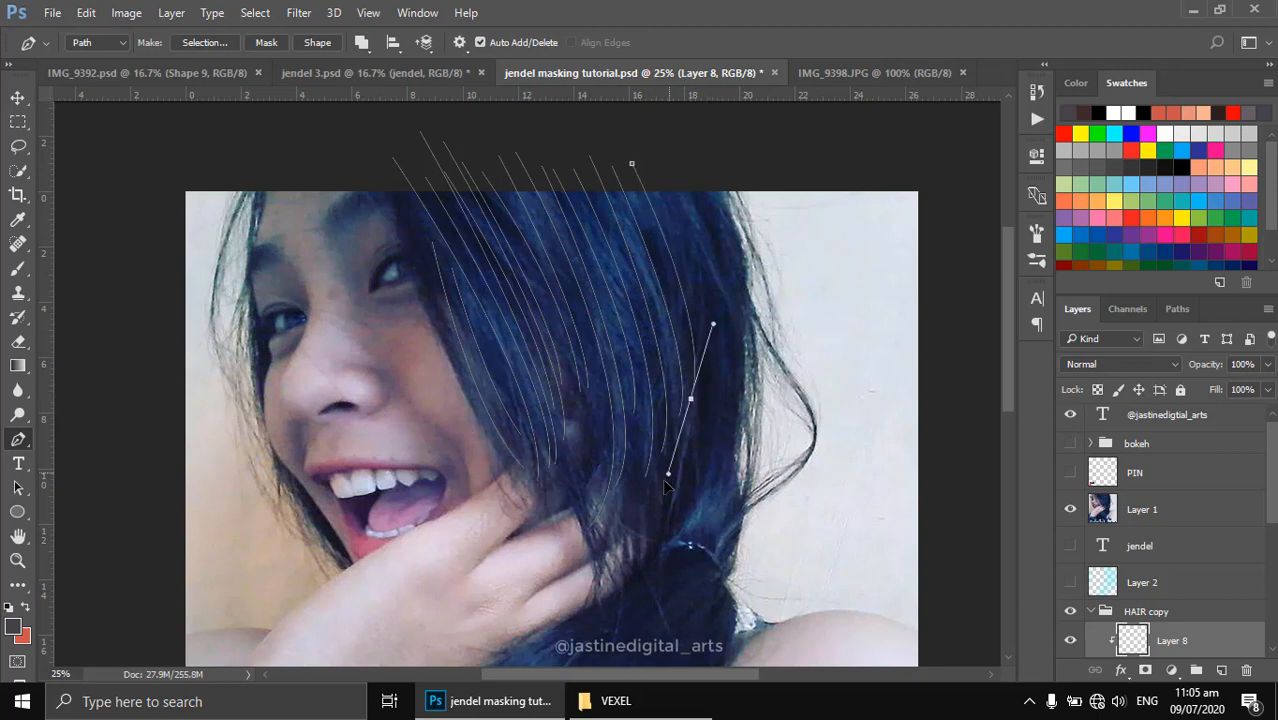
{"action": "key", "text": "Escape"}
Trace further curved strand paths down the back of the hair toward the hair tie.
{"action": "left_click", "coordinate": [639, 167]}
{"action": "mouse_move", "coordinate": [707, 377]}
{"action": "left_mouse_down"}
{"action": "mouse_move", "coordinate": [674, 507]}
{"action": "mouse_move", "coordinate": [628, 575]}
{"action": "left_mouse_up"}
{"action": "key", "text": "Escape"}
{"action": "left_click", "coordinate": [666, 172]}
{"action": "key", "text": "Escape"}
{"action": "mouse_move", "coordinate": [708, 475]}
{"action": "left_mouse_down"}
{"action": "mouse_move", "coordinate": [630, 555]}
{"action": "mouse_move", "coordinate": [715, 273]}
{"action": "left_mouse_up"}
{"action": "key", "text": "Escape"}
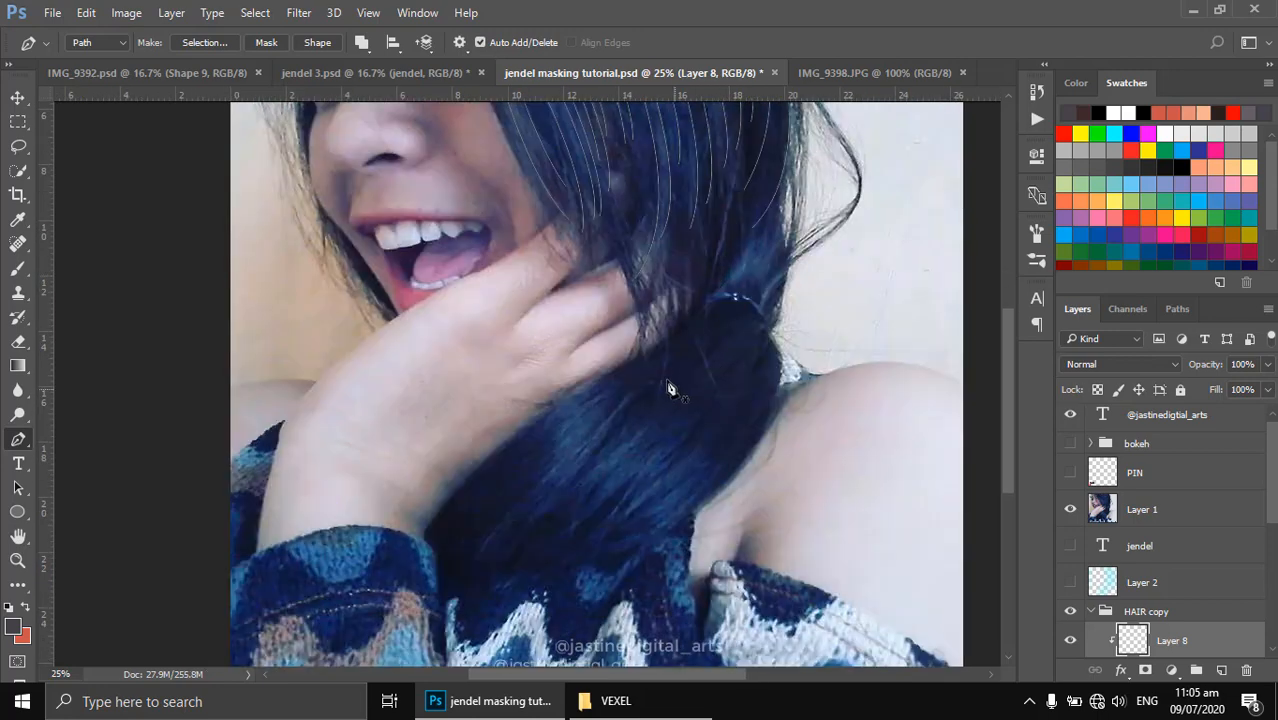
Trace four curved strand paths along the ponytail's front edge, from just below the fingers down toward the tips.
{"action": "left_click_drag", "start_coordinate": [496, 521], "coordinate": [452, 624]}
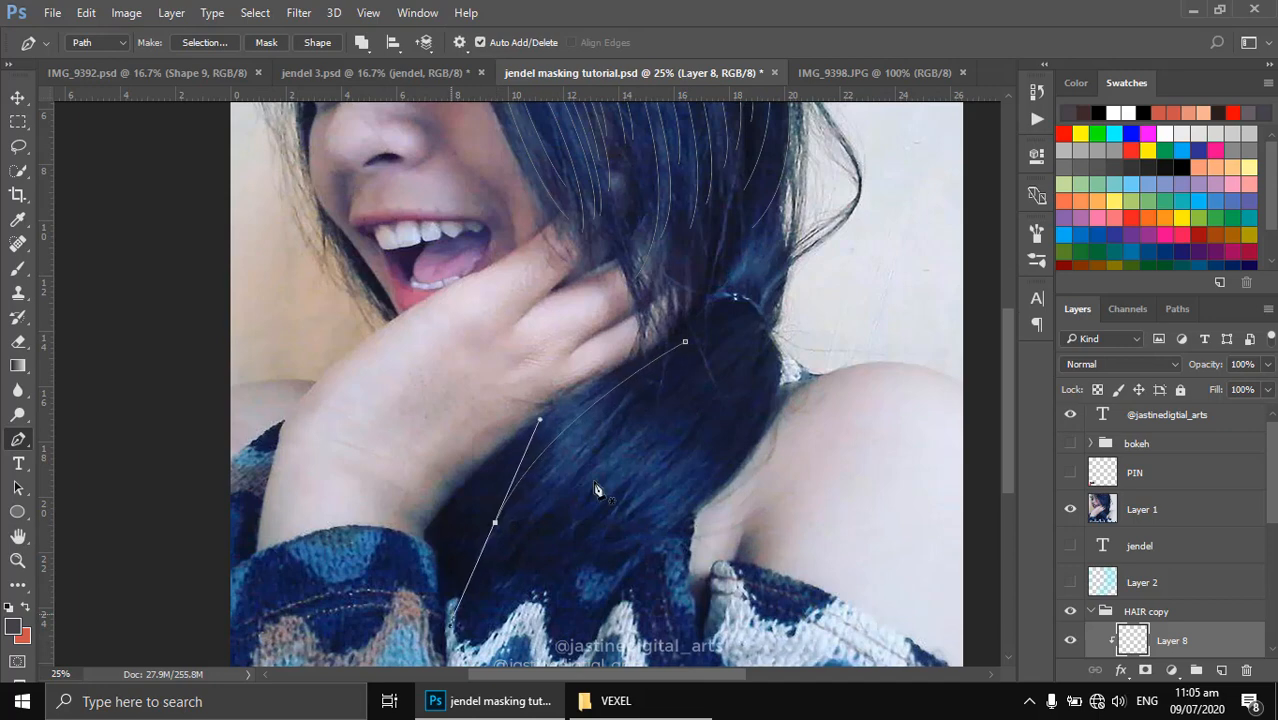
{"action": "key", "text": "Escape"}
{"action": "left_click", "coordinate": [698, 328]}
{"action": "left_click_drag", "start_coordinate": [490, 503], "coordinate": [430, 630]}
{"action": "key", "text": "Escape"}
{"action": "left_click", "coordinate": [676, 370]}
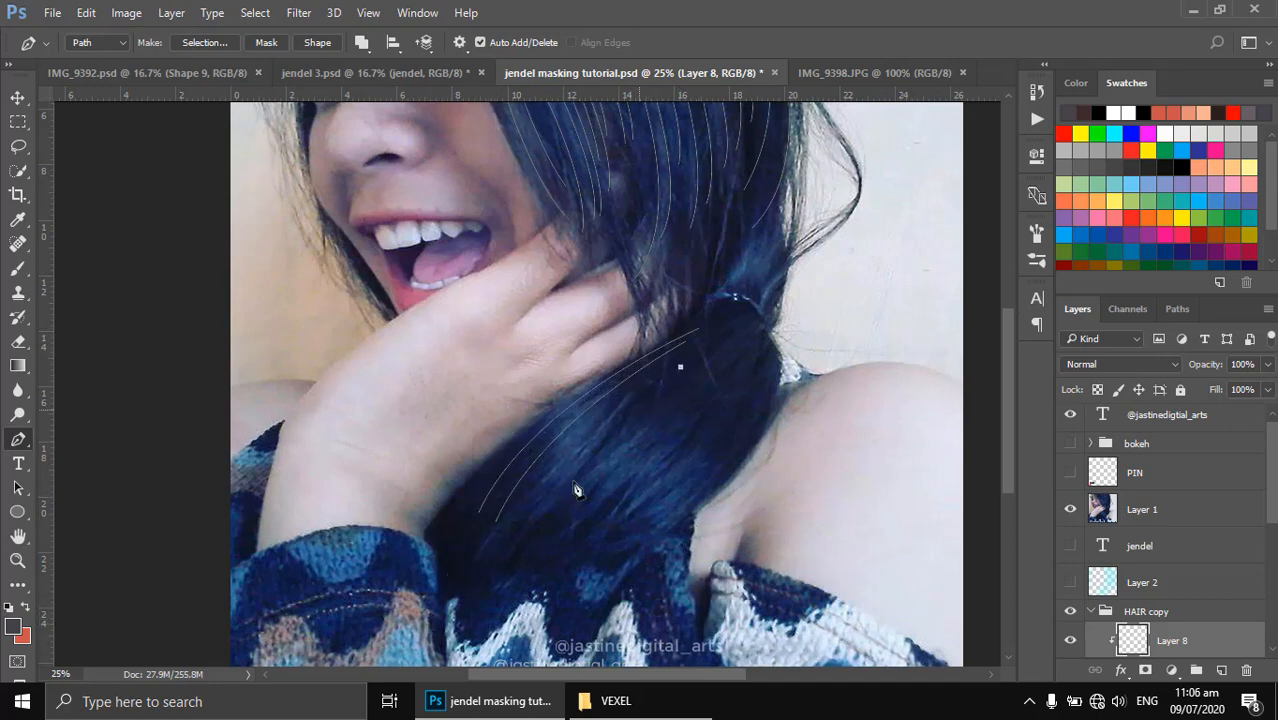
{"action": "left_click_drag", "start_coordinate": [520, 548], "coordinate": [492, 640]}
{"action": "key", "text": "Escape"}
{"action": "left_click", "coordinate": [693, 346]}
{"action": "left_click_drag", "start_coordinate": [500, 555], "coordinate": [456, 636]}
{"action": "key", "text": "Escape"}
Trace curved strand paths along the ponytail's back edge, sweeping from below the hair tie toward the tips.
{"action": "left_click", "coordinate": [759, 364]}
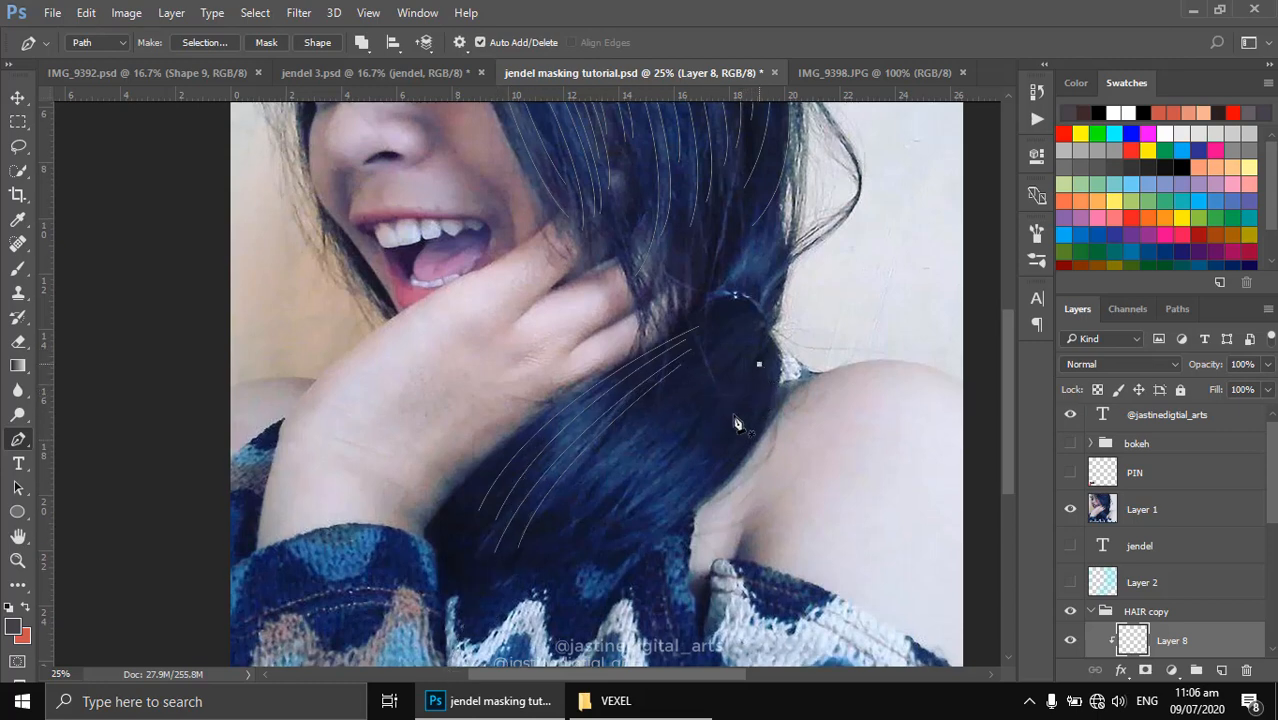
{"action": "left_click_drag", "start_coordinate": [547, 550], "coordinate": [376, 583]}
{"action": "key", "text": "Escape"}
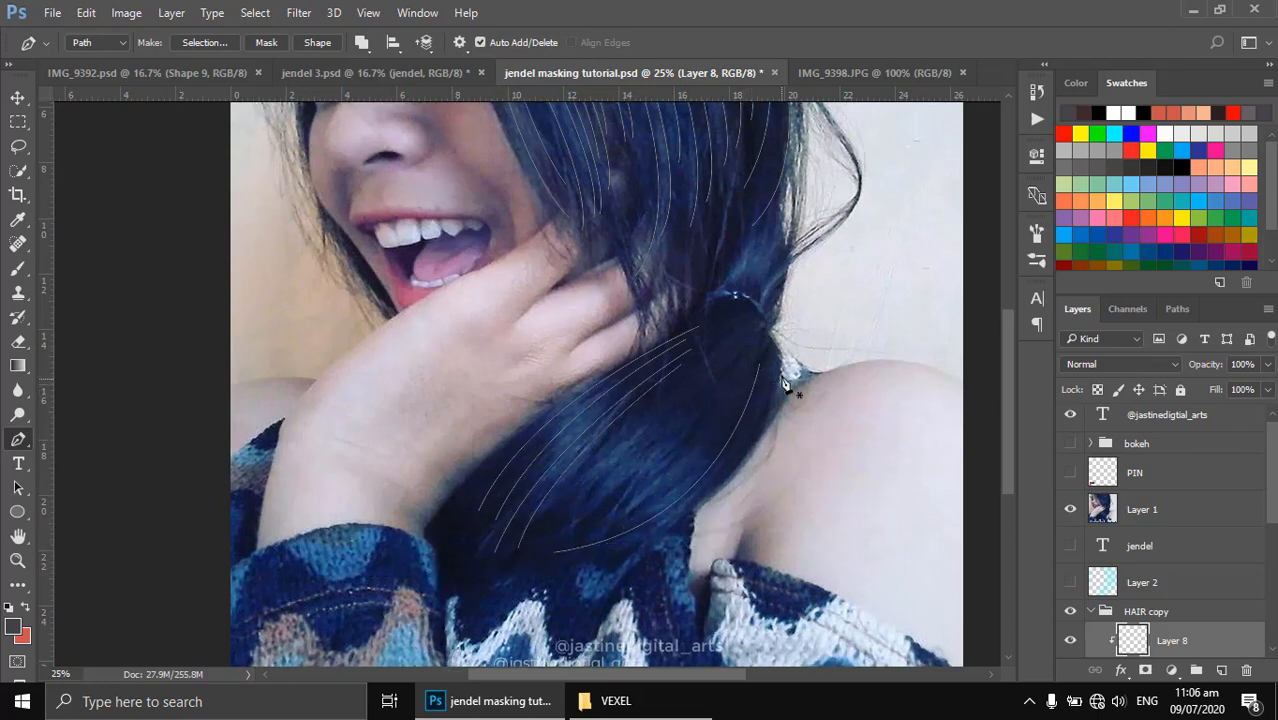
{"action": "left_click", "coordinate": [750, 342]}
{"action": "left_click_drag", "start_coordinate": [534, 548], "coordinate": [352, 578]}
{"action": "key", "text": "Escape"}
{"action": "left_click", "coordinate": [725, 356]}
{"action": "left_click_drag", "start_coordinate": [547, 534], "coordinate": [398, 578]}
{"action": "left_click_drag", "start_coordinate": [567, 505], "coordinate": [518, 608]}
{"action": "key", "text": "Escape"}
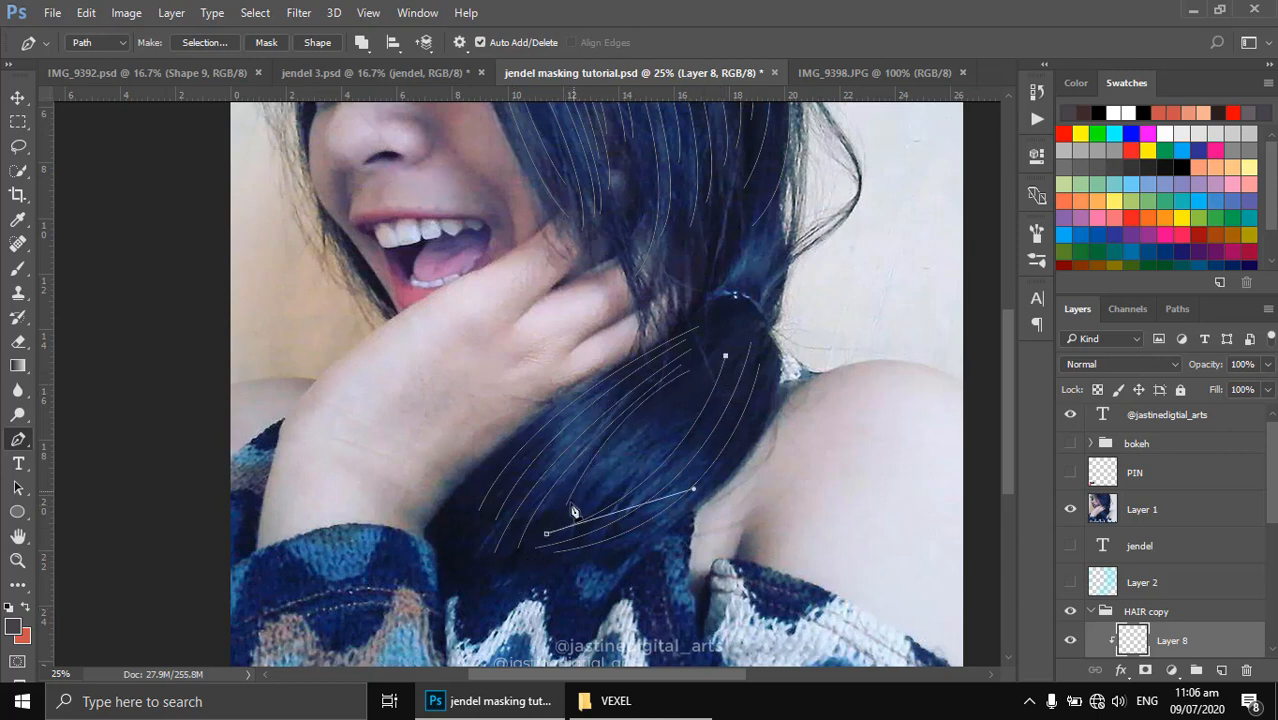
Fill the middle of the ponytail with further curved strand paths between its front and back edges.
{"action": "left_click", "coordinate": [722, 340]}
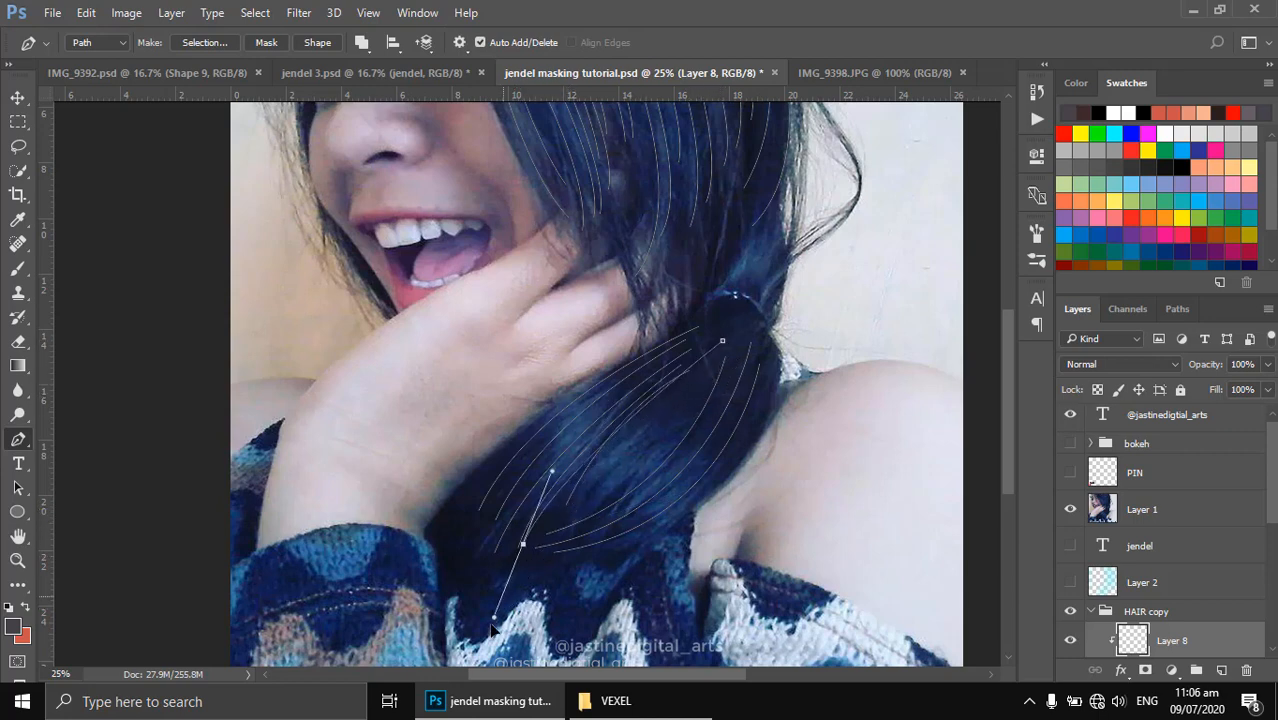
{"action": "left_click", "coordinate": [709, 371]}
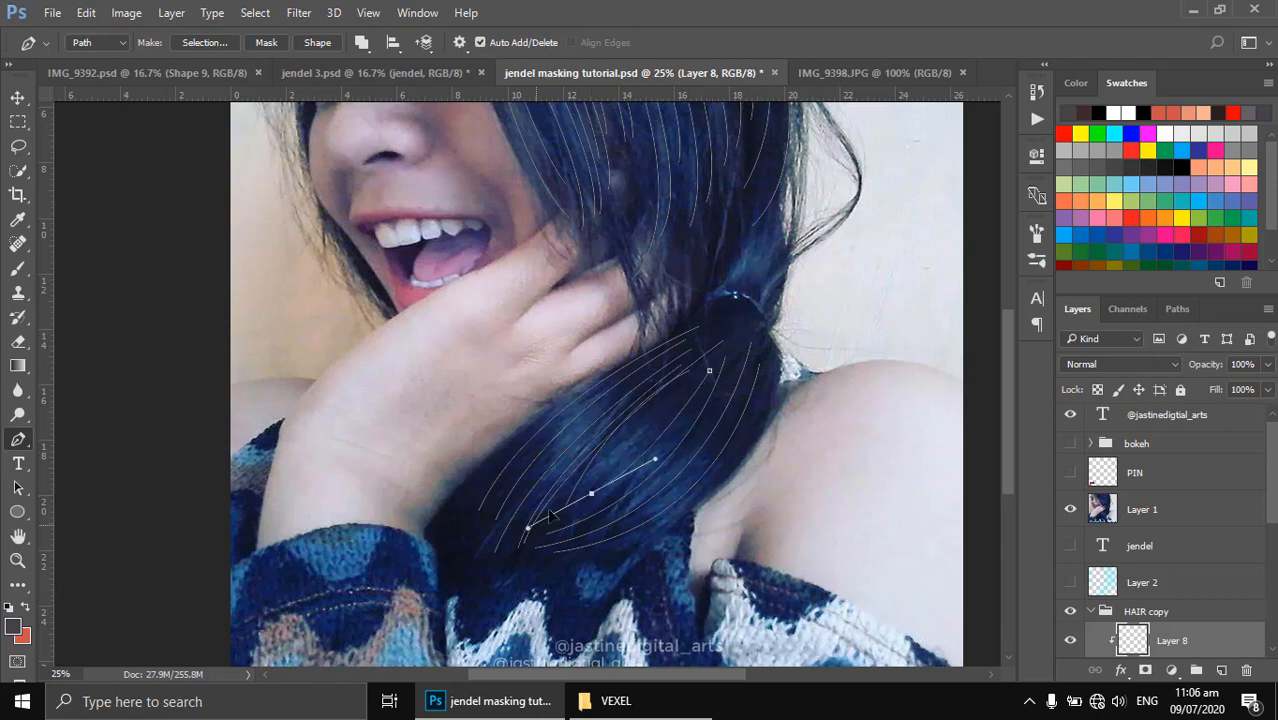
{"action": "left_click", "coordinate": [689, 382]}
{"action": "left_click_drag", "start_coordinate": [578, 512], "coordinate": [425, 555]}
{"action": "key", "text": "Escape"}
{"action": "left_click", "coordinate": [719, 344]}
{"action": "key", "text": "Escape"}
{"action": "mouse_move", "coordinate": [599, 522]}
{"action": "left_mouse_down"}
{"action": "mouse_move", "coordinate": [471, 560]}
{"action": "mouse_move", "coordinate": [472, 578]}
{"action": "left_mouse_up"}
{"action": "key", "text": "Escape"}
{"action": "left_click", "coordinate": [755, 347]}
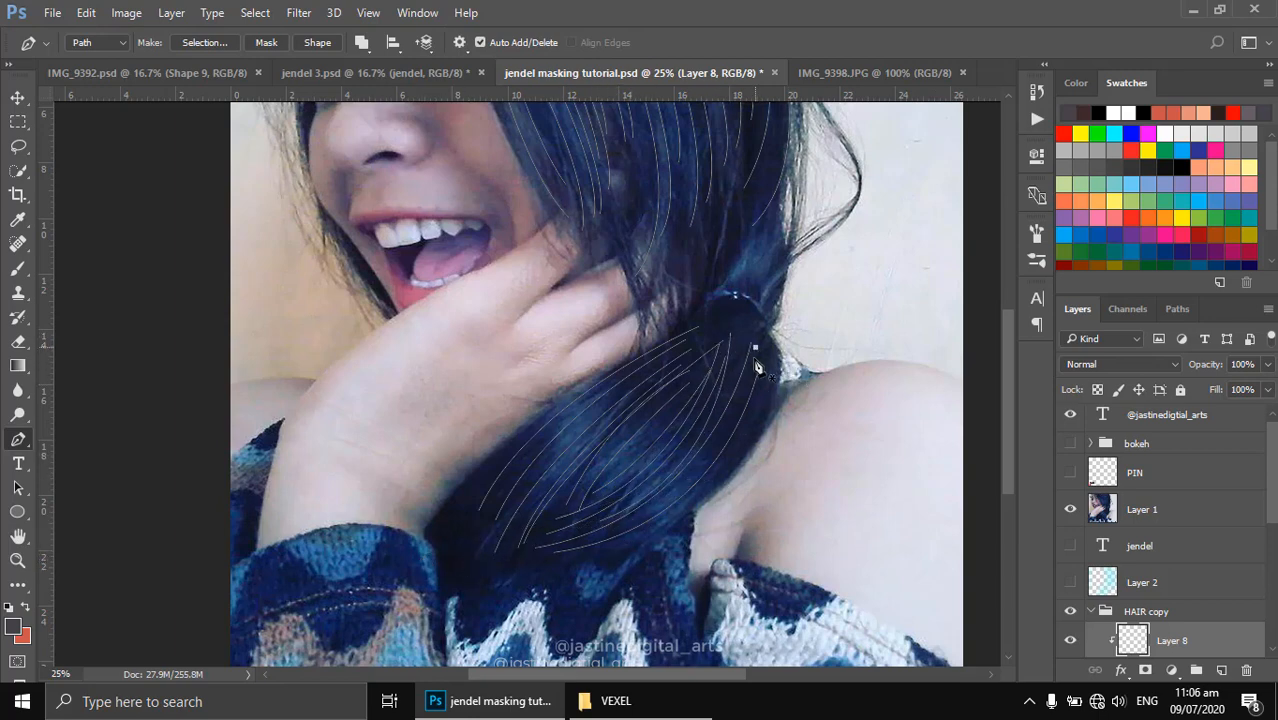
{"action": "left_click_drag", "start_coordinate": [615, 528], "coordinate": [519, 564]}
{"action": "key", "text": "Escape"}
Draw two long curved strand paths from above the canvas down the middle and back of the hair.
{"action": "mouse_move", "coordinate": [665, 469]}
{"action": "left_mouse_down"}
{"action": "mouse_move", "coordinate": [642, 519]}
{"action": "mouse_move", "coordinate": [625, 285]}
{"action": "mouse_move", "coordinate": [636, 267]}
{"action": "left_mouse_up"}
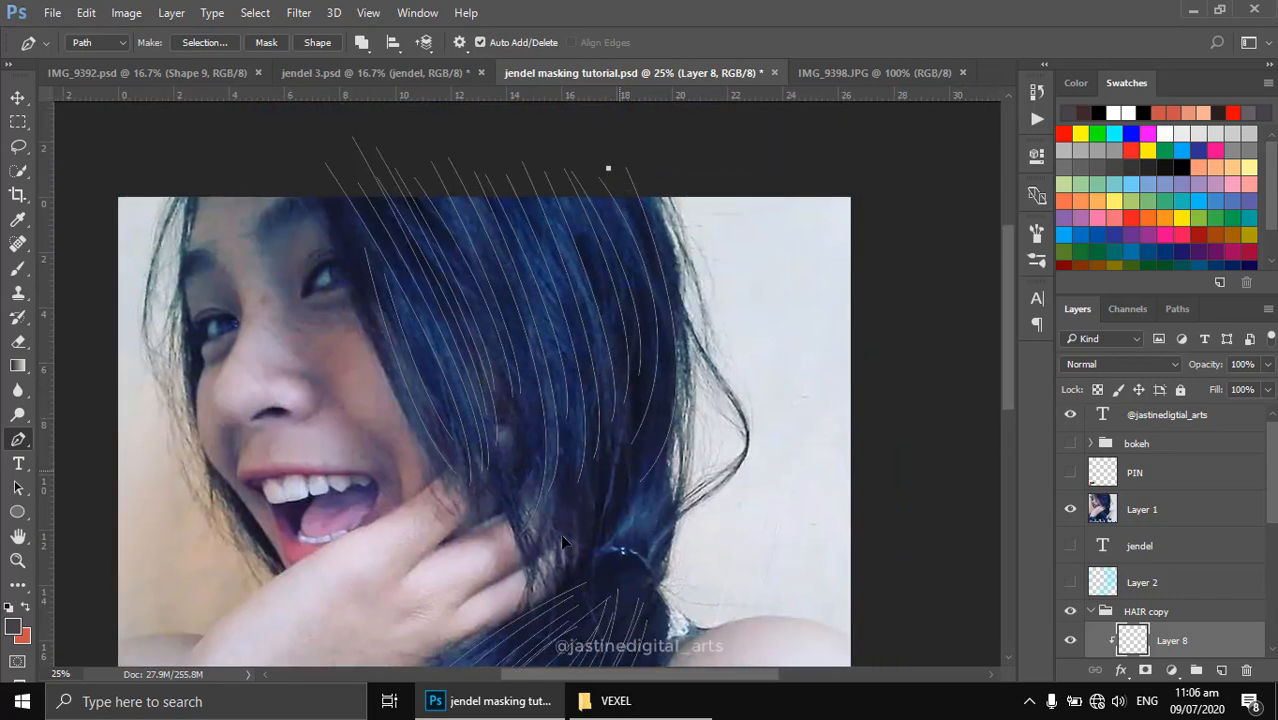
{"action": "left_click_drag", "start_coordinate": [561, 535], "coordinate": [505, 563]}
{"action": "key", "text": "Escape"}
{"action": "left_click", "coordinate": [553, 160]}
{"action": "left_click_drag", "start_coordinate": [586, 502], "coordinate": [533, 580]}
{"action": "key", "text": "Escape"}
Trace short curved strand paths gathering into the hair tie, undoing and redrawing the last ones.
{"action": "left_click_drag", "start_coordinate": [653, 521], "coordinate": [668, 445]}
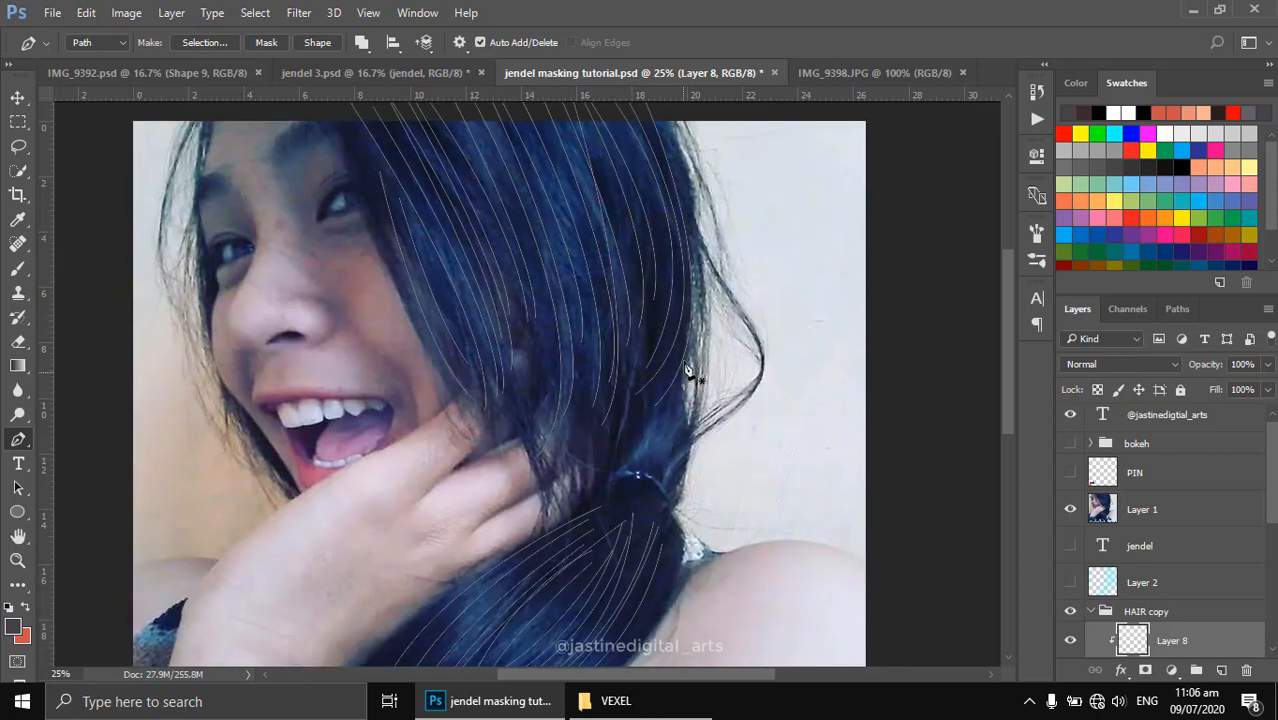
{"action": "left_click_drag", "start_coordinate": [605, 495], "coordinate": [563, 519]}
{"action": "key", "text": "Escape"}
{"action": "left_click_drag", "start_coordinate": [607, 504], "coordinate": [574, 522]}
{"action": "key", "text": "Escape"}
{"action": "left_click_drag", "start_coordinate": [654, 406], "coordinate": [563, 498]}
{"action": "left_click_drag", "start_coordinate": [627, 469], "coordinate": [564, 502]}
{"action": "key", "text": "ctrl+alt+z"}
{"action": "key", "text": "ctrl+alt+z"}
{"action": "left_click", "coordinate": [653, 422]}
{"action": "key", "text": "Escape"}
Add one long curved strand path along the ponytail's outermost back edge, starting below the hair tie.
{"action": "left_click", "coordinate": [687, 424]}
{"action": "left_click_drag", "start_coordinate": [612, 545], "coordinate": [610, 546]}
{"action": "key", "text": "Escape"}
{"action": "scroll", "coordinate": [670, 470], "scroll_direction": "down", "scroll_amount": 3}
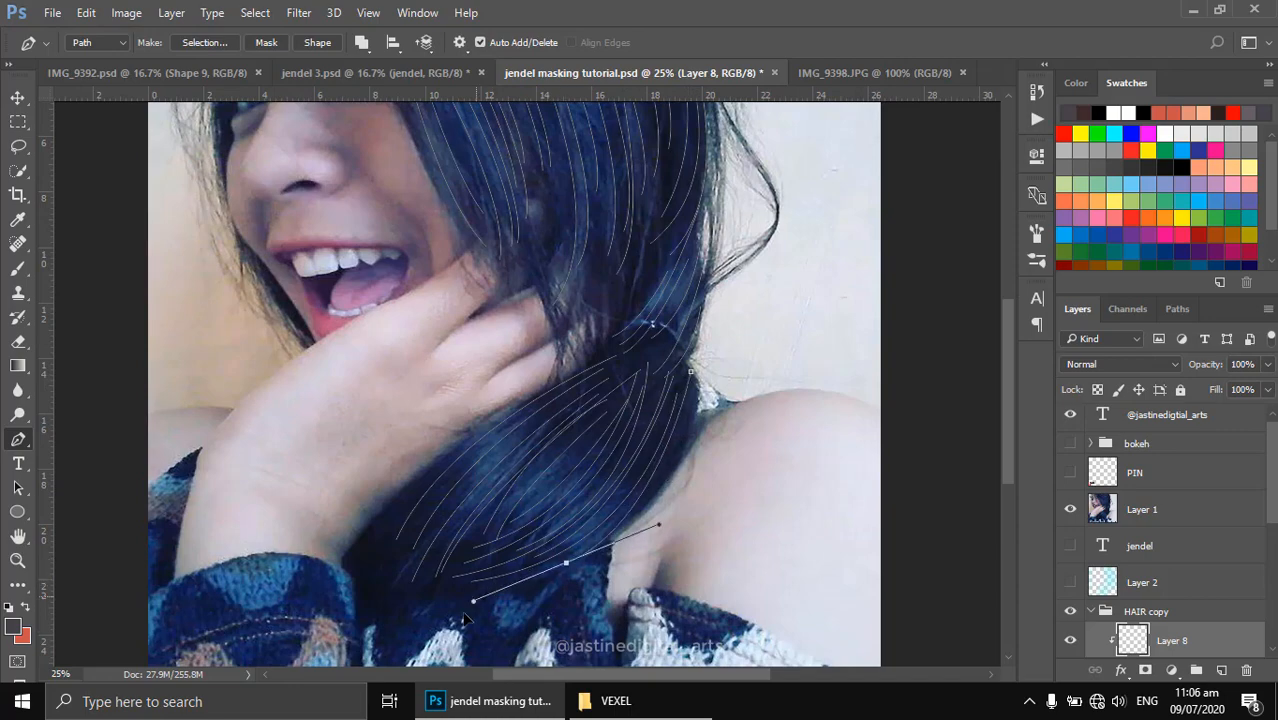
Add long curved strand paths from above the canvas down through the front section of the hair.
{"action": "left_click_drag", "start_coordinate": [633, 276], "coordinate": [646, 460]}
{"action": "left_click", "coordinate": [385, 117]}
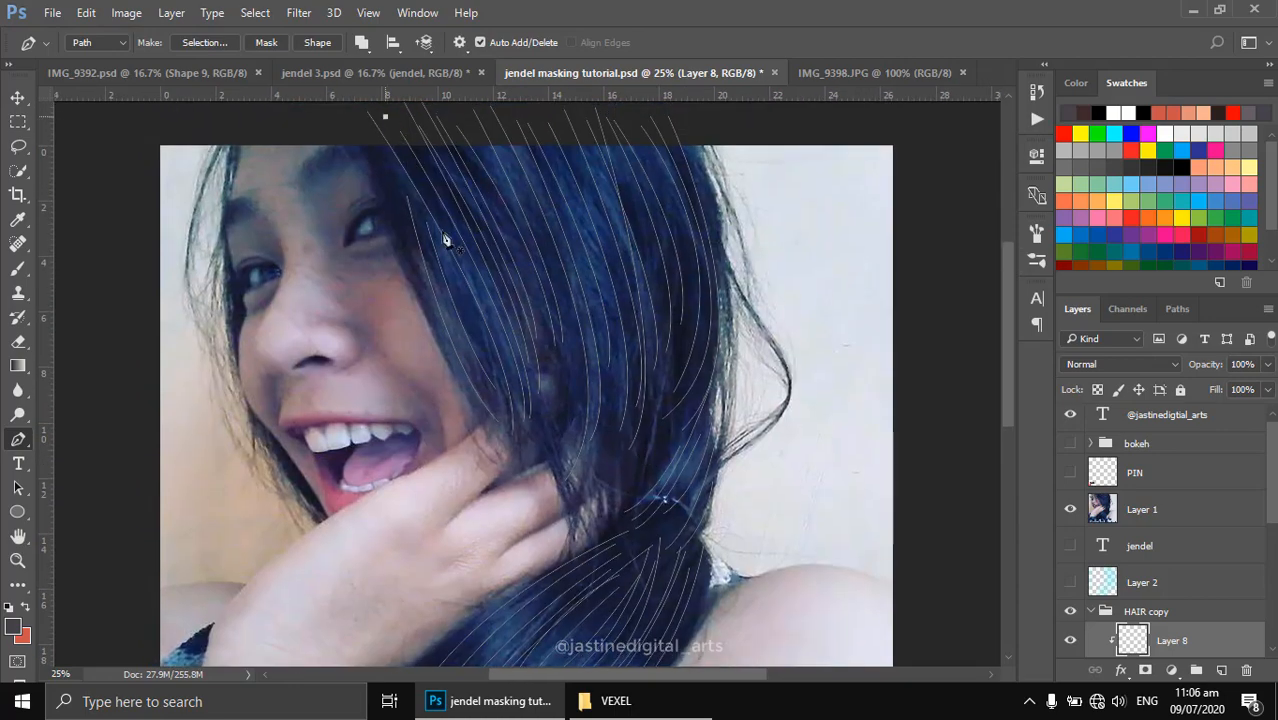
{"action": "left_click_drag", "start_coordinate": [503, 363], "coordinate": [505, 420]}
{"action": "left_click", "coordinate": [513, 380], "text": "ctrl"}
{"action": "left_click_drag", "start_coordinate": [549, 248], "coordinate": [552, 359]}
{"action": "left_click", "coordinate": [457, 188]}
{"action": "left_click_drag", "start_coordinate": [558, 518], "coordinate": [458, 624]}
{"action": "left_click", "coordinate": [542, 289], "text": "ctrl"}
{"action": "left_click", "coordinate": [605, 462], "text": "ctrl"}
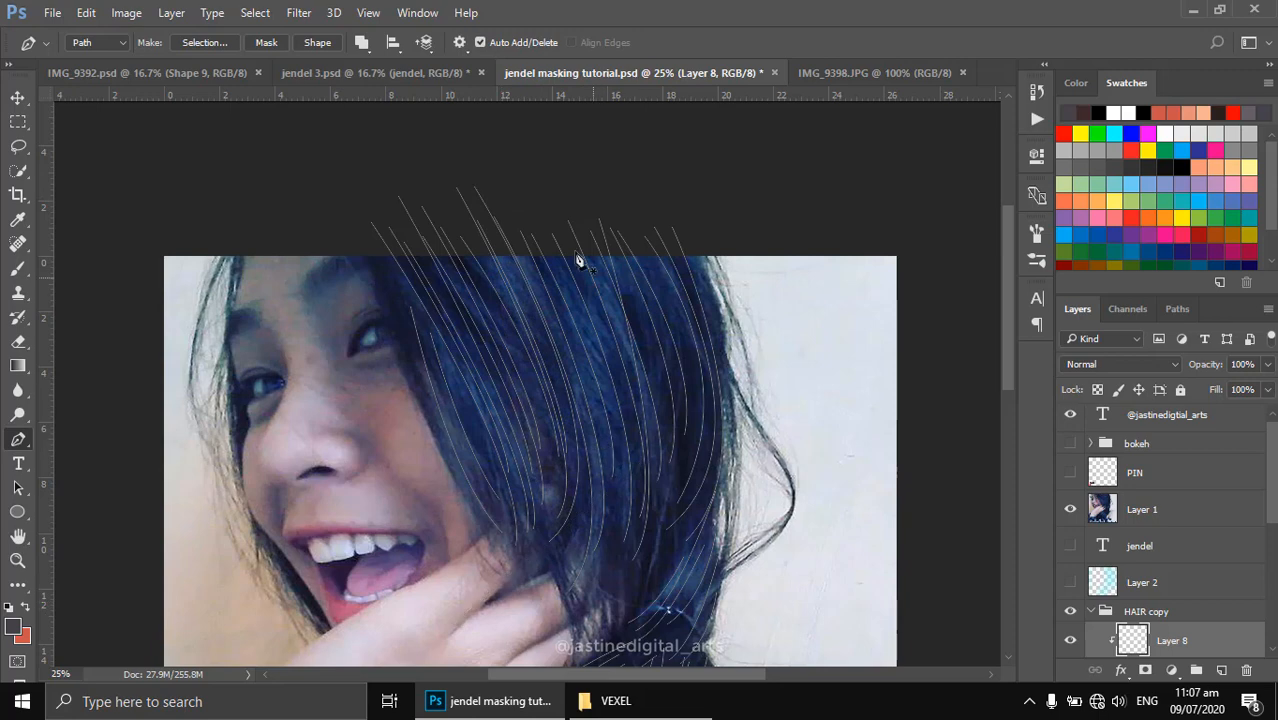
Add two long strand paths down the middle of the hair and hide the reference photo on Layer 1.
{"action": "left_click", "coordinate": [533, 188]}
{"action": "left_click_drag", "start_coordinate": [610, 555], "coordinate": [538, 658]}
{"action": "left_click", "coordinate": [522, 232], "text": "ctrl"}
{"action": "left_click_drag", "start_coordinate": [597, 560], "coordinate": [526, 638]}
{"action": "left_click", "coordinate": [766, 485], "text": "ctrl"}
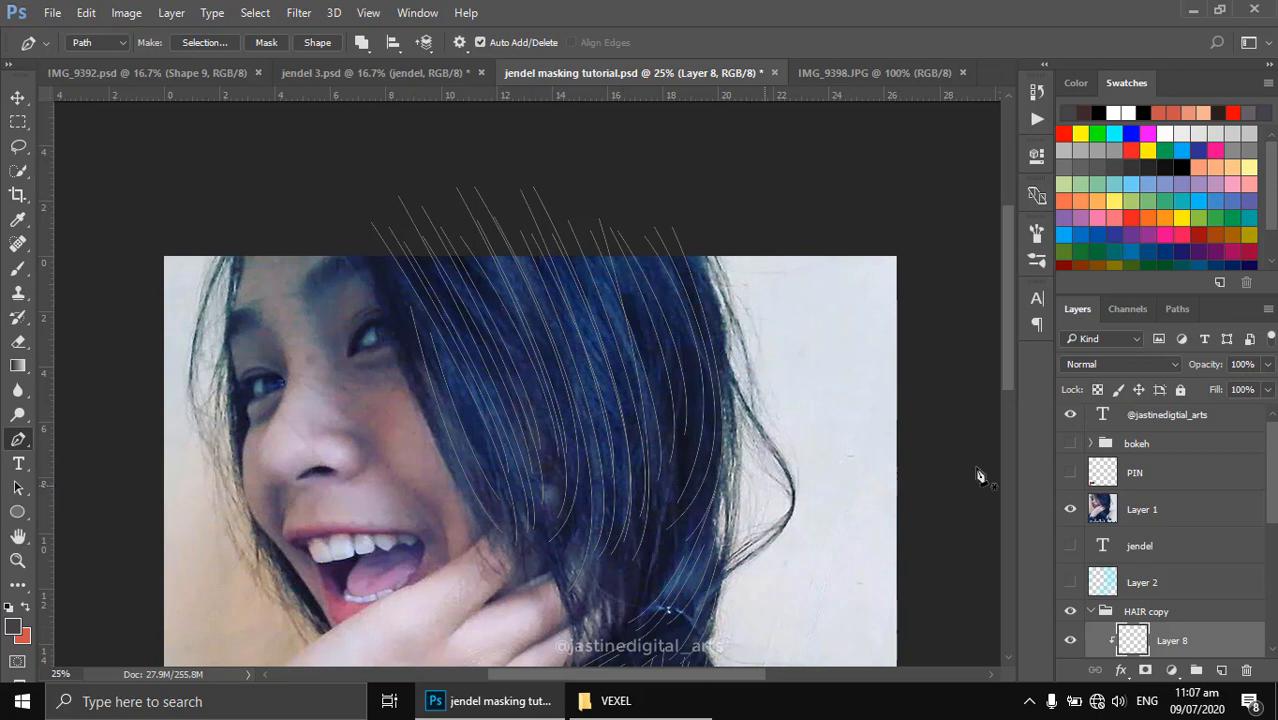
{"action": "left_click", "coordinate": [1069, 510]}
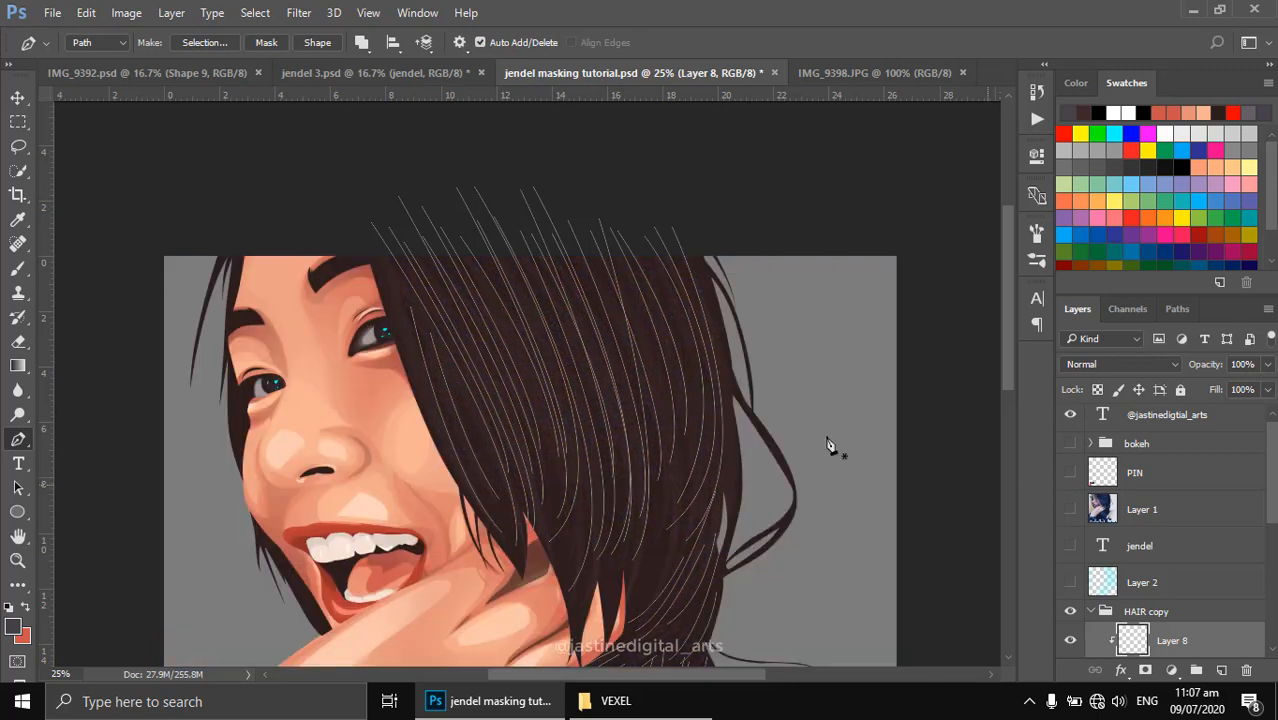
Try stroking the current strand paths on Layer 8 with the 70-pixel brush.
{"action": "right_click", "coordinate": [601, 410]}
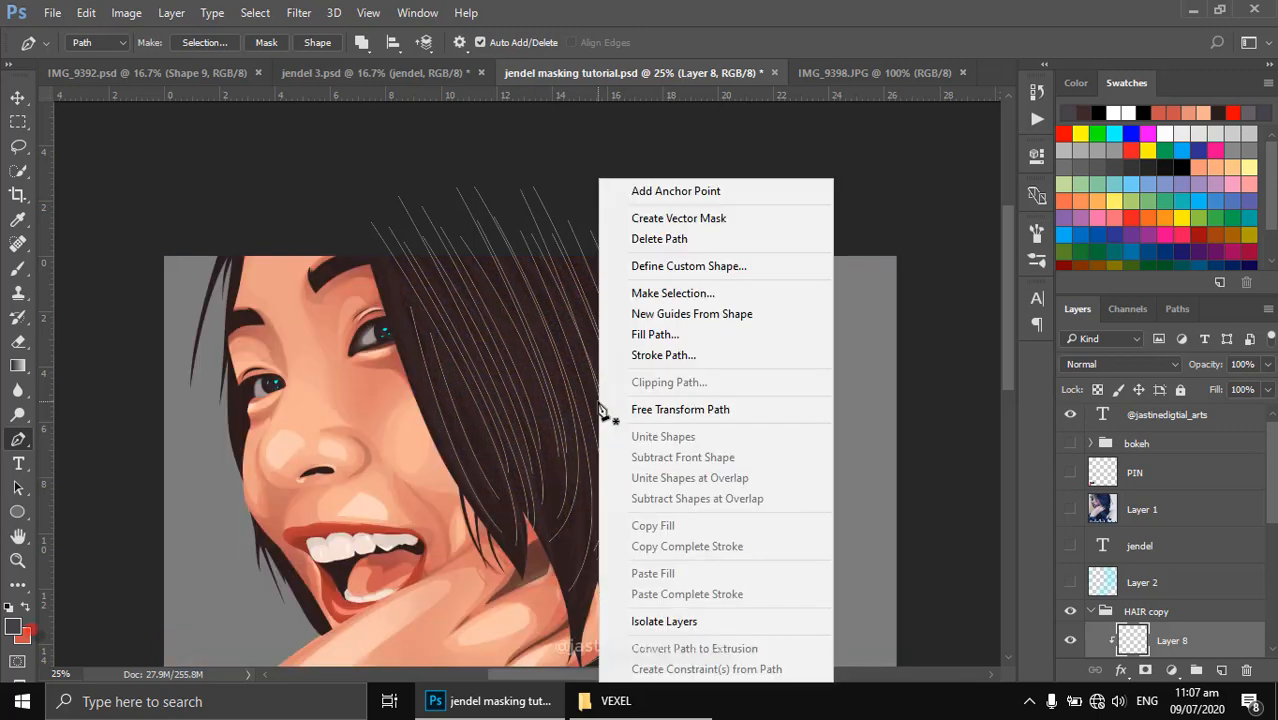
{"action": "left_click", "coordinate": [670, 358]}
{"action": "key", "text": "b"}
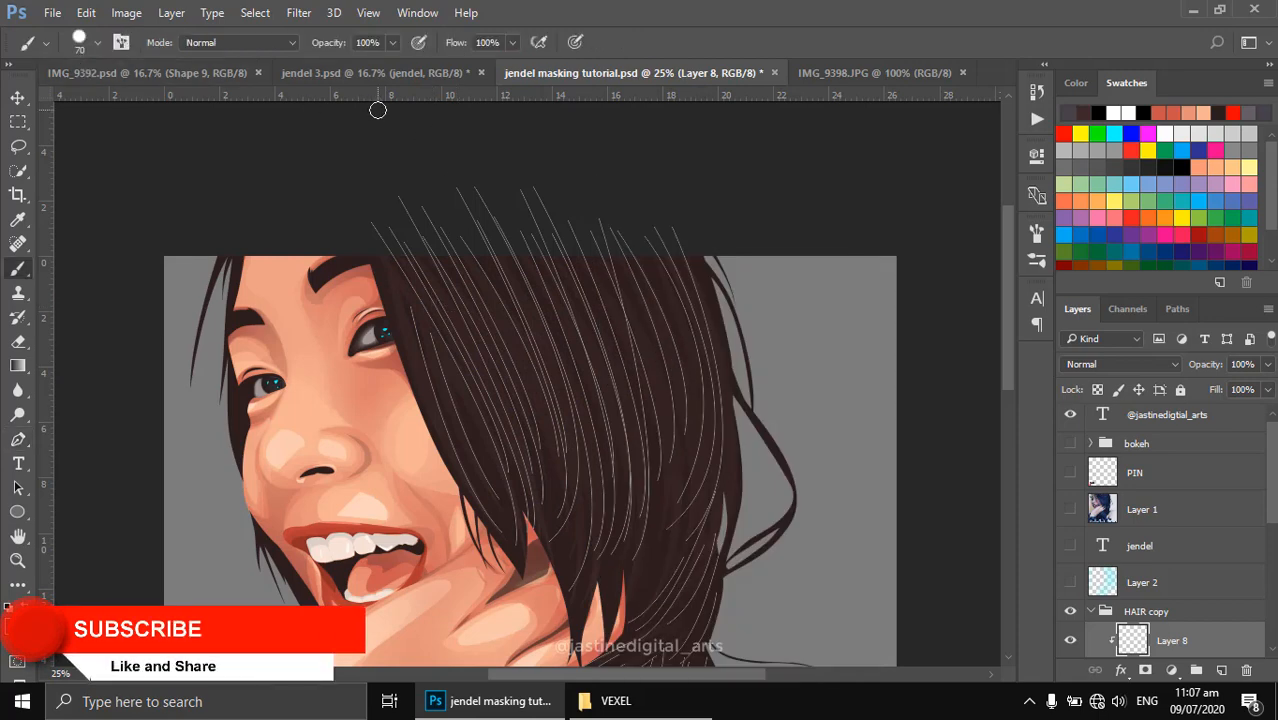
{"action": "key", "text": "p"}
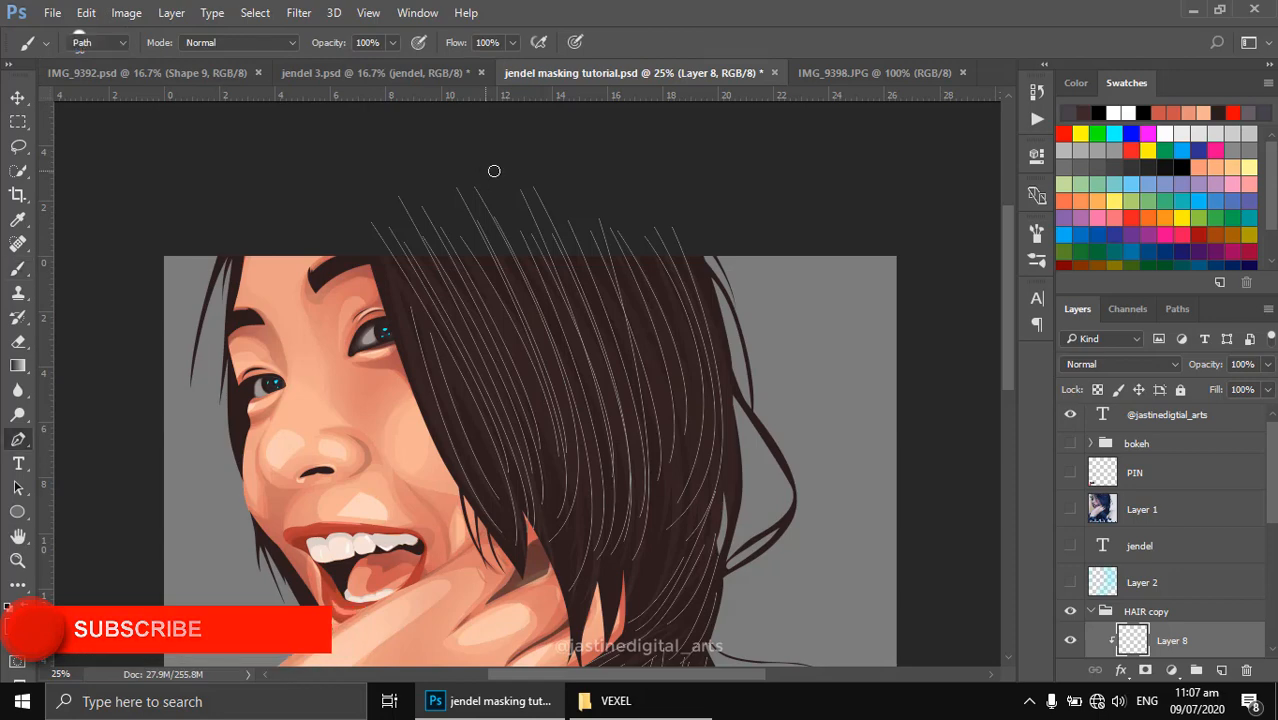
{"action": "right_click", "coordinate": [616, 280]}
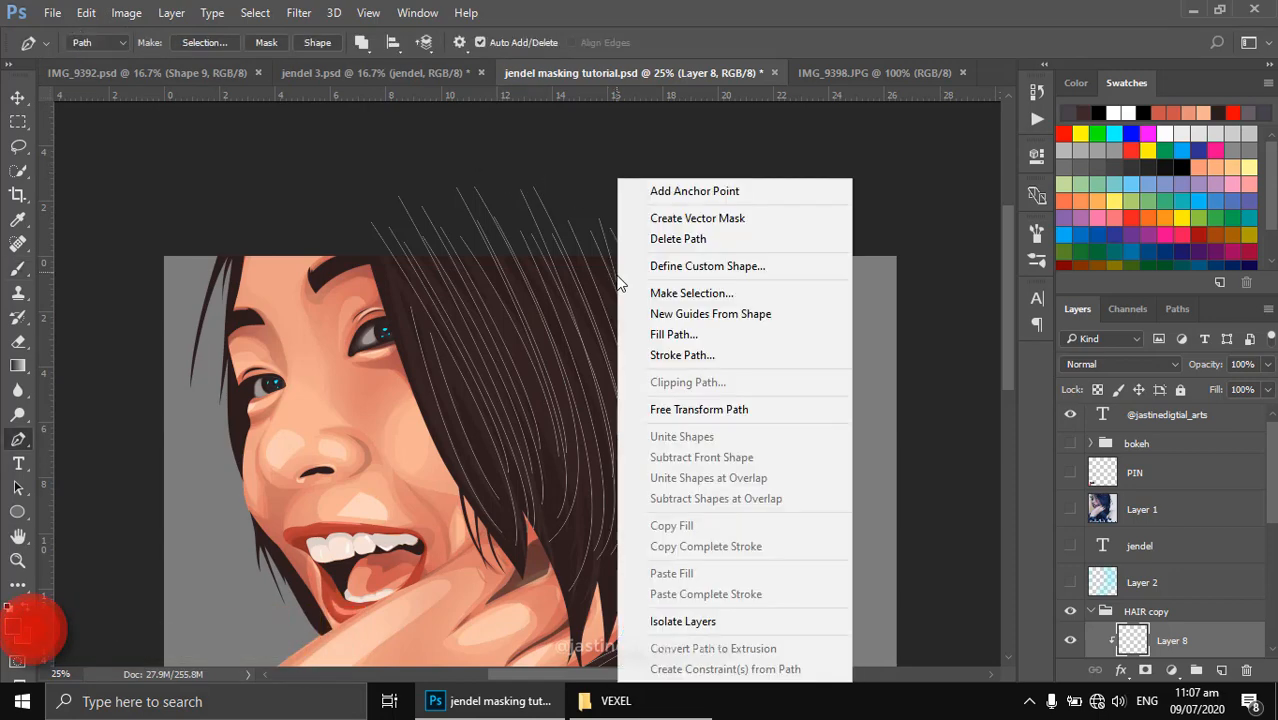
{"action": "left_click", "coordinate": [704, 357]}
{"action": "left_click", "coordinate": [759, 237]}
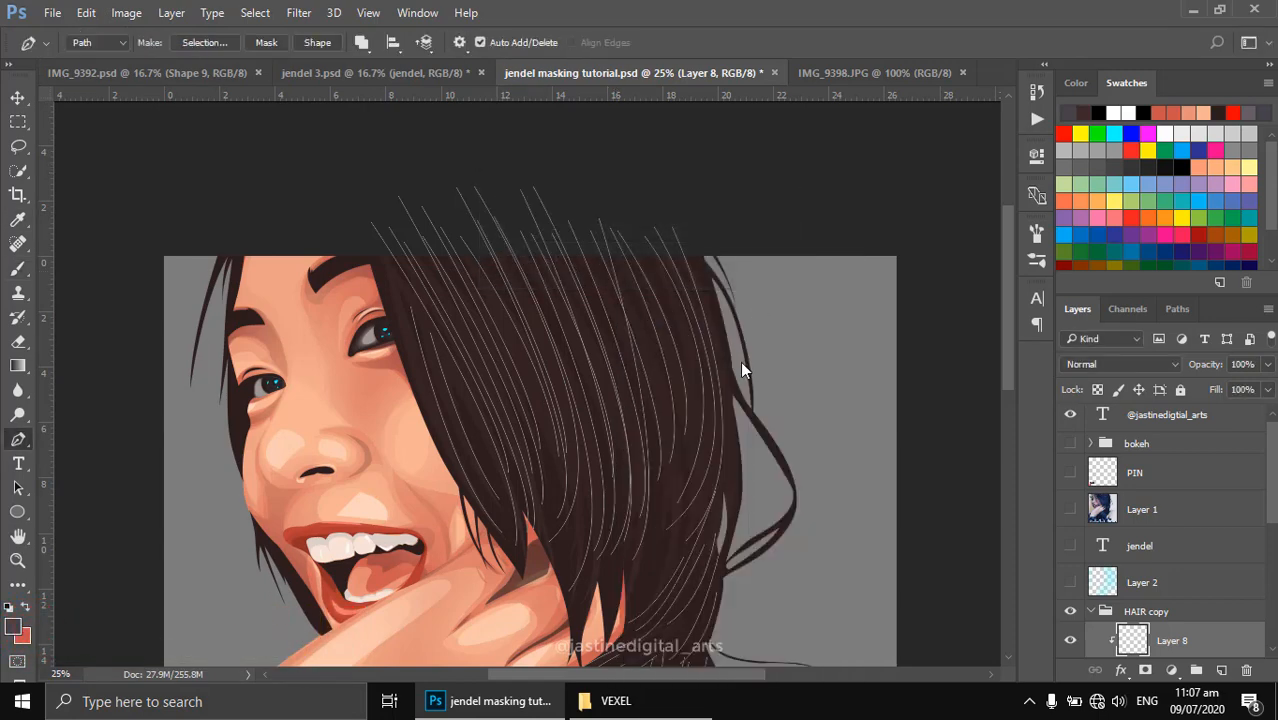
{"action": "key", "text": "Return"}
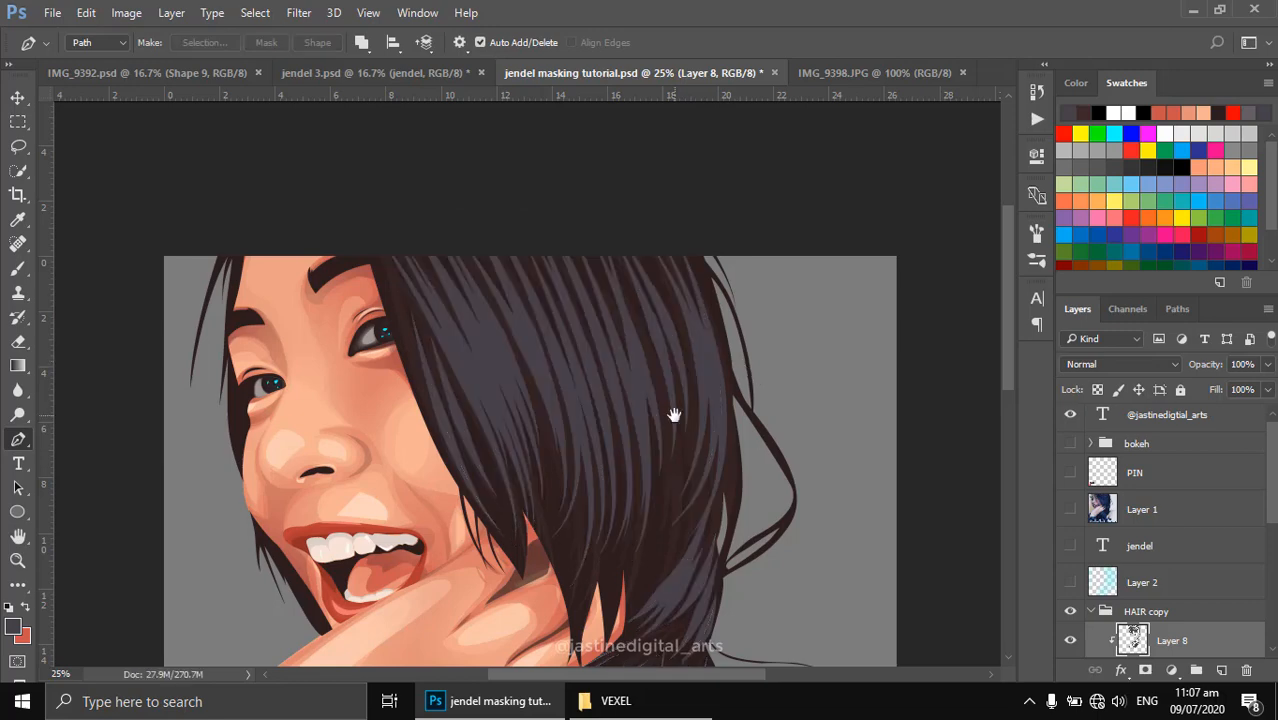
Fill gaps in the front section of the hair with three more long strand paths starting above the canvas.
{"action": "key", "text": "ctrl+minus"}
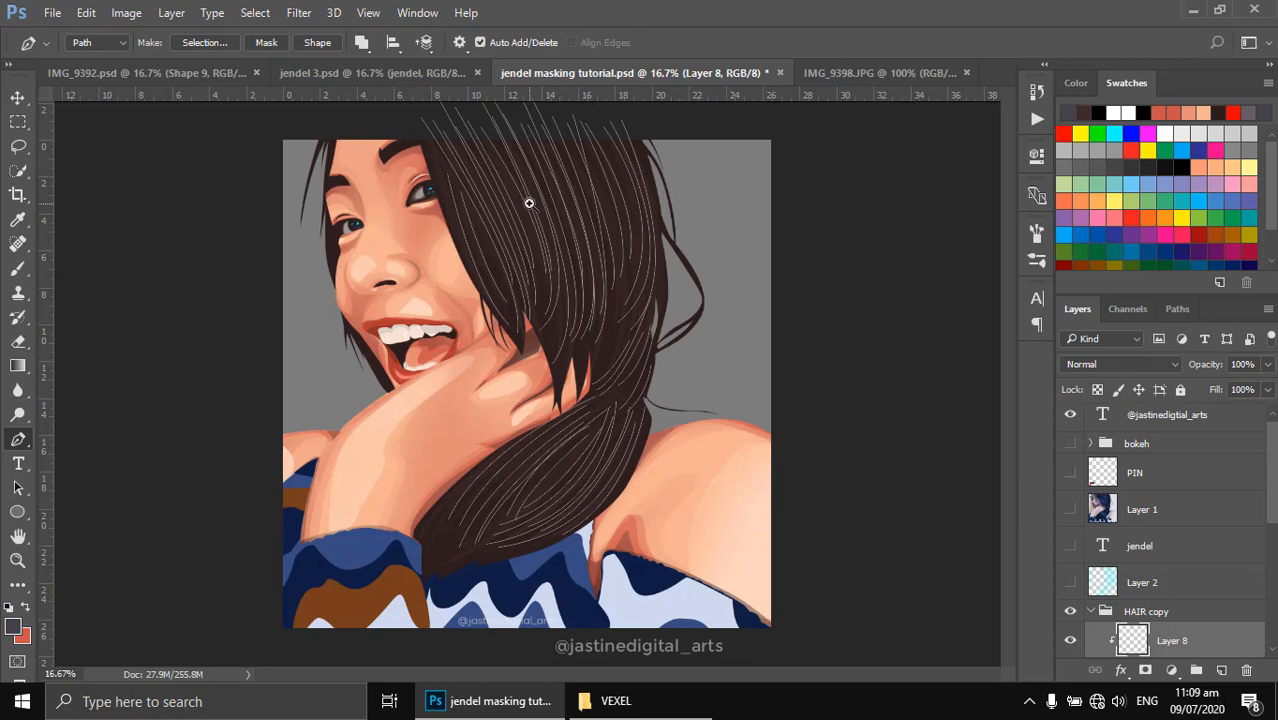
{"action": "key", "text": "ctrl+plus"}
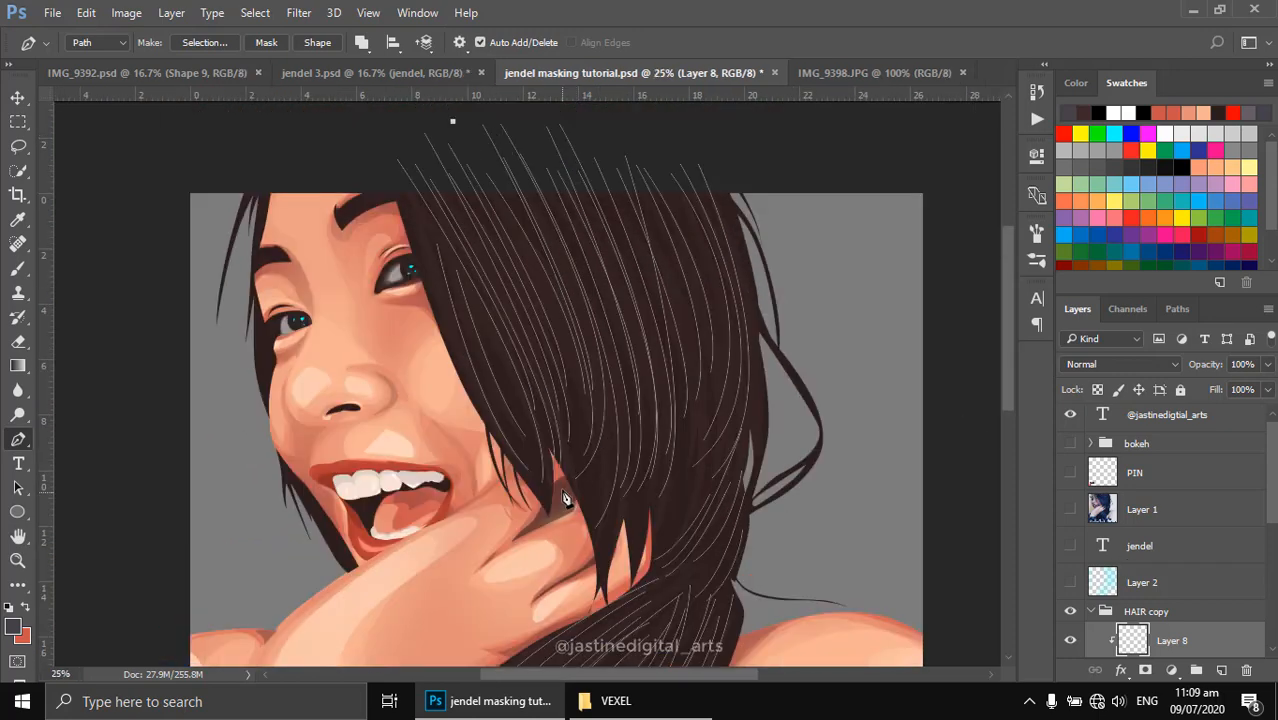
{"action": "left_click_drag", "start_coordinate": [568, 463], "coordinate": [522, 547]}
{"action": "key", "text": "Escape"}
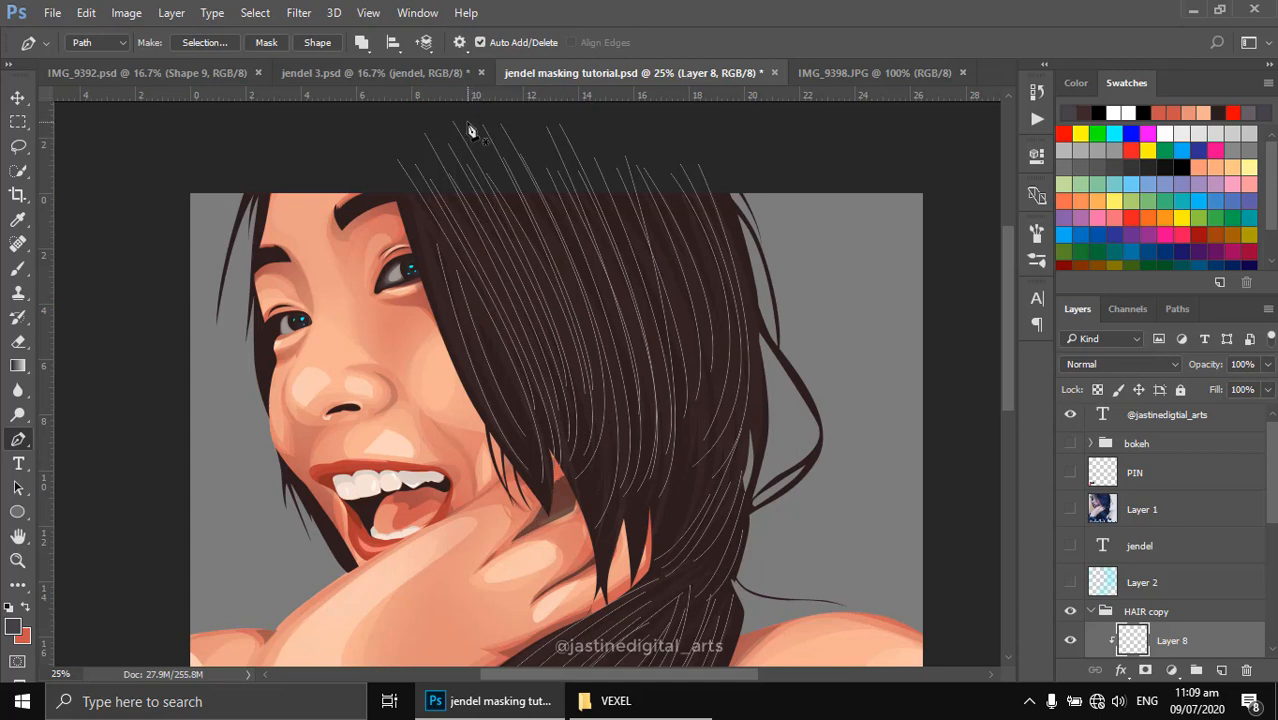
{"action": "left_click", "coordinate": [468, 122]}
{"action": "left_click_drag", "start_coordinate": [593, 487], "coordinate": [537, 587]}
{"action": "key", "text": "Escape"}
{"action": "left_click", "coordinate": [529, 131]}
{"action": "key", "text": "Escape"}
Draw three more long curved strand paths through the middle of the hair, between the existing ones.
{"action": "left_click", "coordinate": [572, 134]}
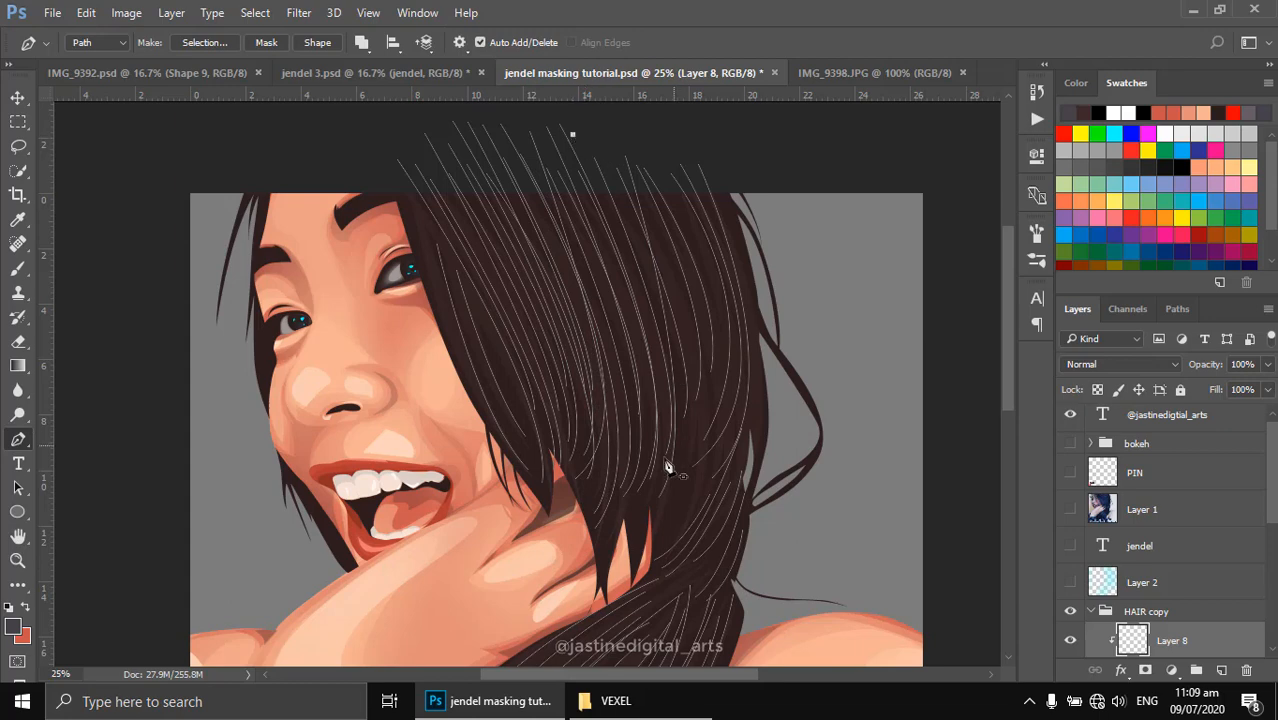
{"action": "left_click_drag", "start_coordinate": [649, 518], "coordinate": [585, 613]}
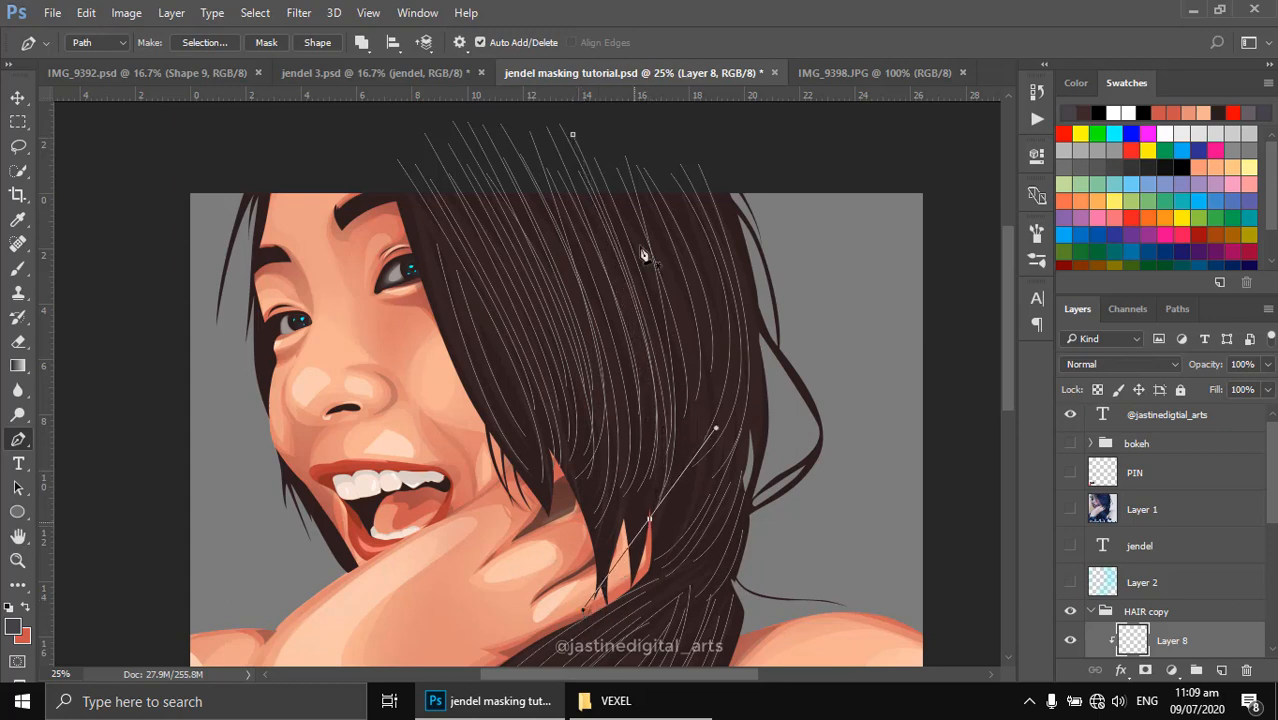
{"action": "key", "text": "Escape"}
{"action": "left_click_drag", "start_coordinate": [680, 492], "coordinate": [652, 555]}
{"action": "key", "text": "Escape"}
{"action": "left_click", "coordinate": [627, 130]}
{"action": "left_click_drag", "start_coordinate": [696, 421], "coordinate": [627, 569]}
{"action": "key", "text": "Escape"}
Add more long strand paths toward the back of the hair and undo the last one attempted.
{"action": "left_click", "coordinate": [647, 151]}
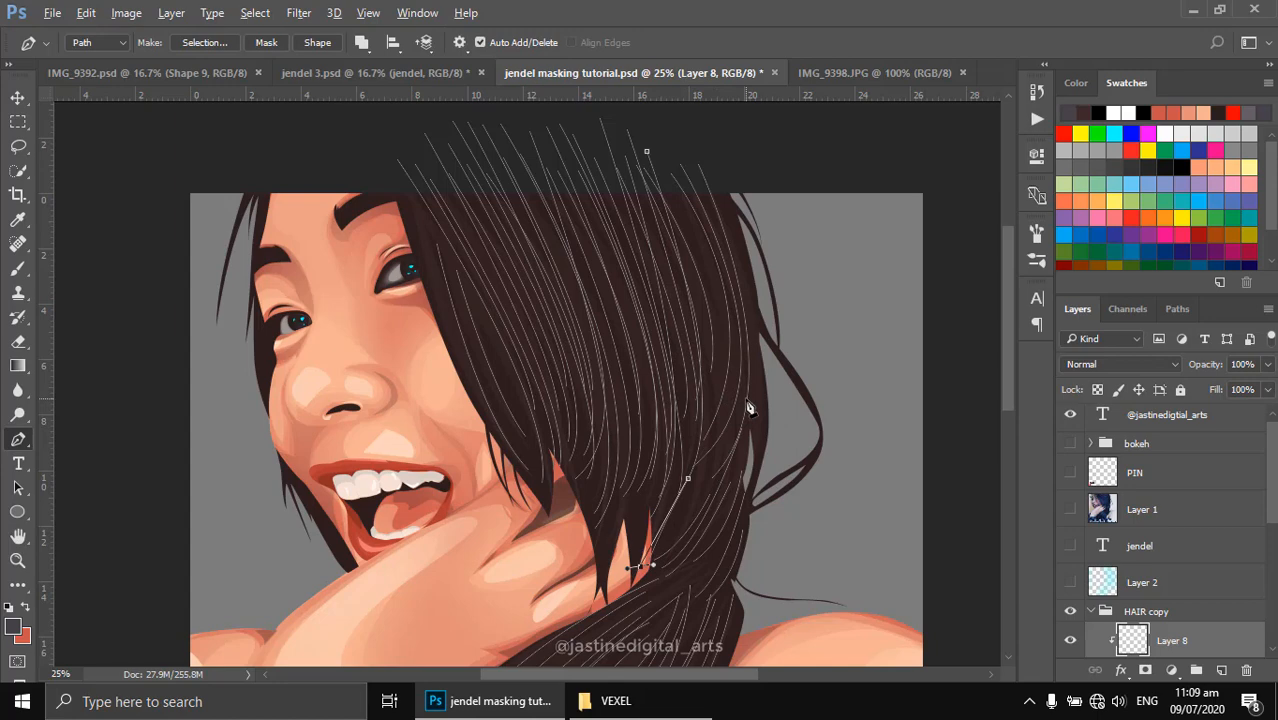
{"action": "key", "text": "Escape"}
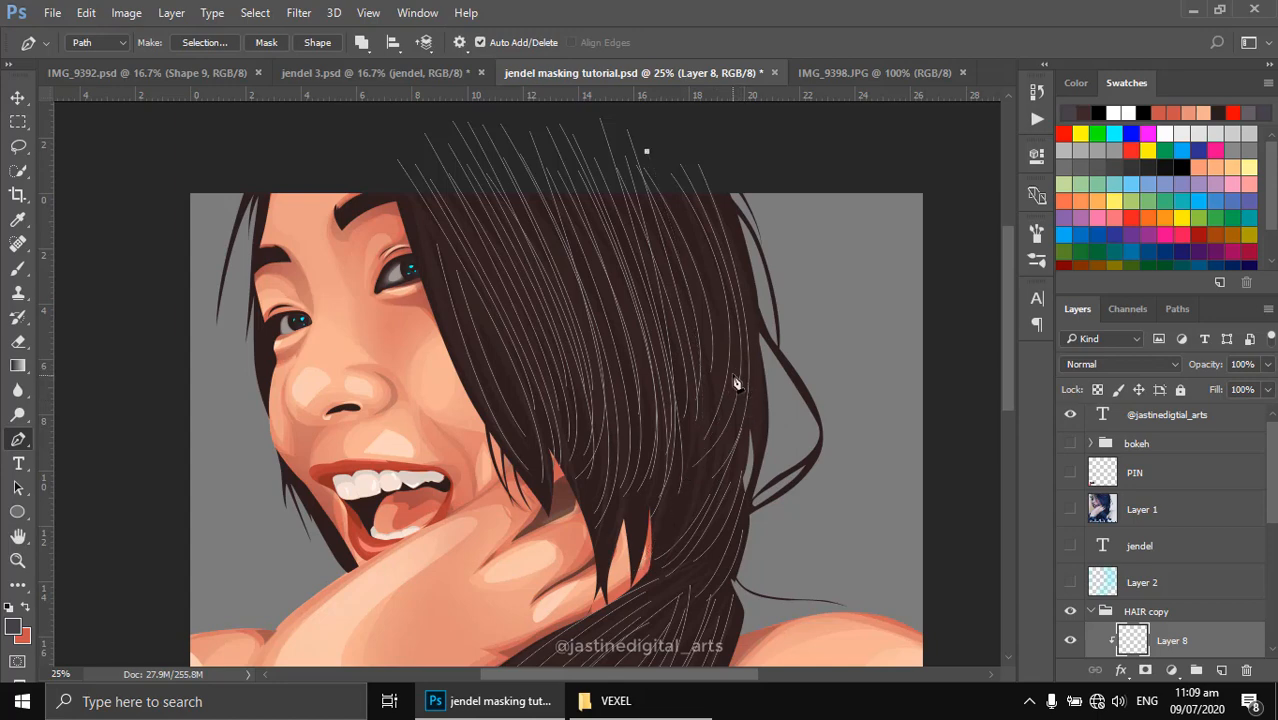
{"action": "left_click", "coordinate": [632, 139]}
{"action": "left_click_drag", "start_coordinate": [673, 525], "coordinate": [779, 421]}
{"action": "key", "text": "Escape"}
{"action": "left_click", "coordinate": [659, 134]}
{"action": "left_click_drag", "start_coordinate": [691, 425], "coordinate": [653, 530]}
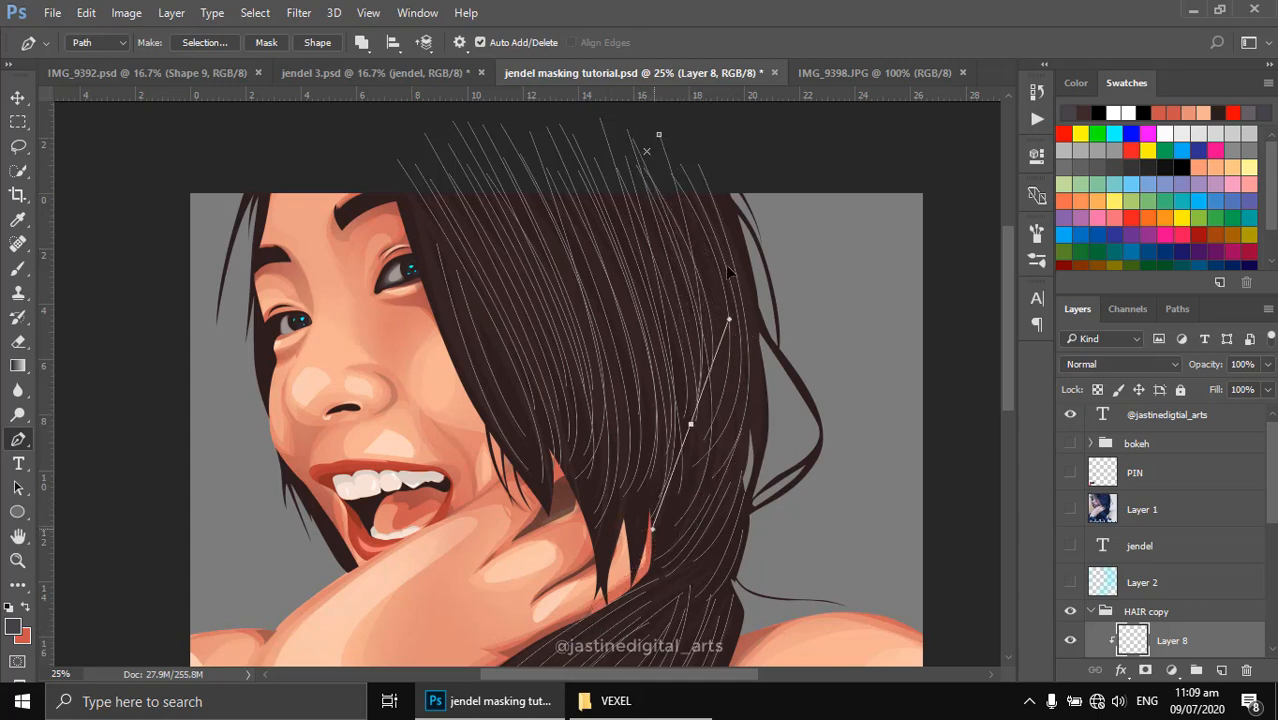
{"action": "key", "text": "Escape"}
{"action": "left_click_drag", "start_coordinate": [716, 436], "coordinate": [668, 560]}
{"action": "key", "text": "ctrl+z"}
Fill the remaining gaps above the hair tie and down the back edge of the hair with curved strand paths.
{"action": "left_click_drag", "start_coordinate": [743, 509], "coordinate": [736, 236]}
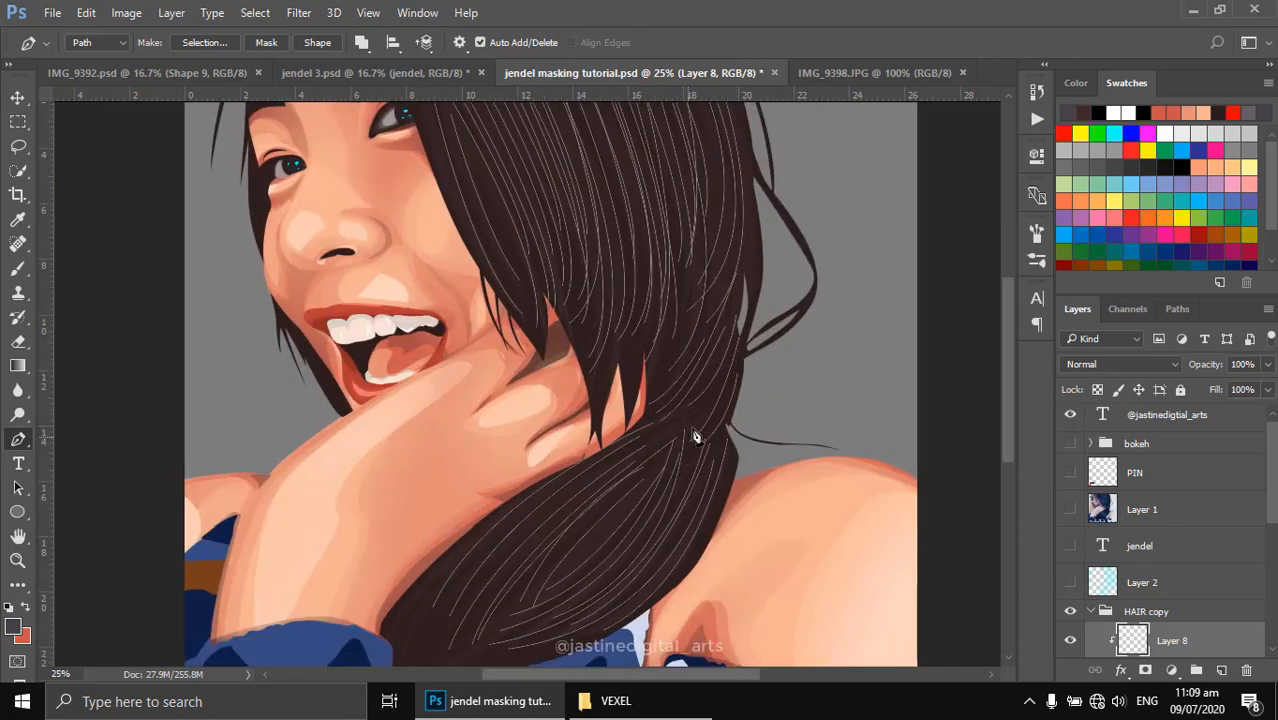
{"action": "left_click", "coordinate": [732, 311]}
{"action": "left_click_drag", "start_coordinate": [713, 171], "coordinate": [707, 275]}
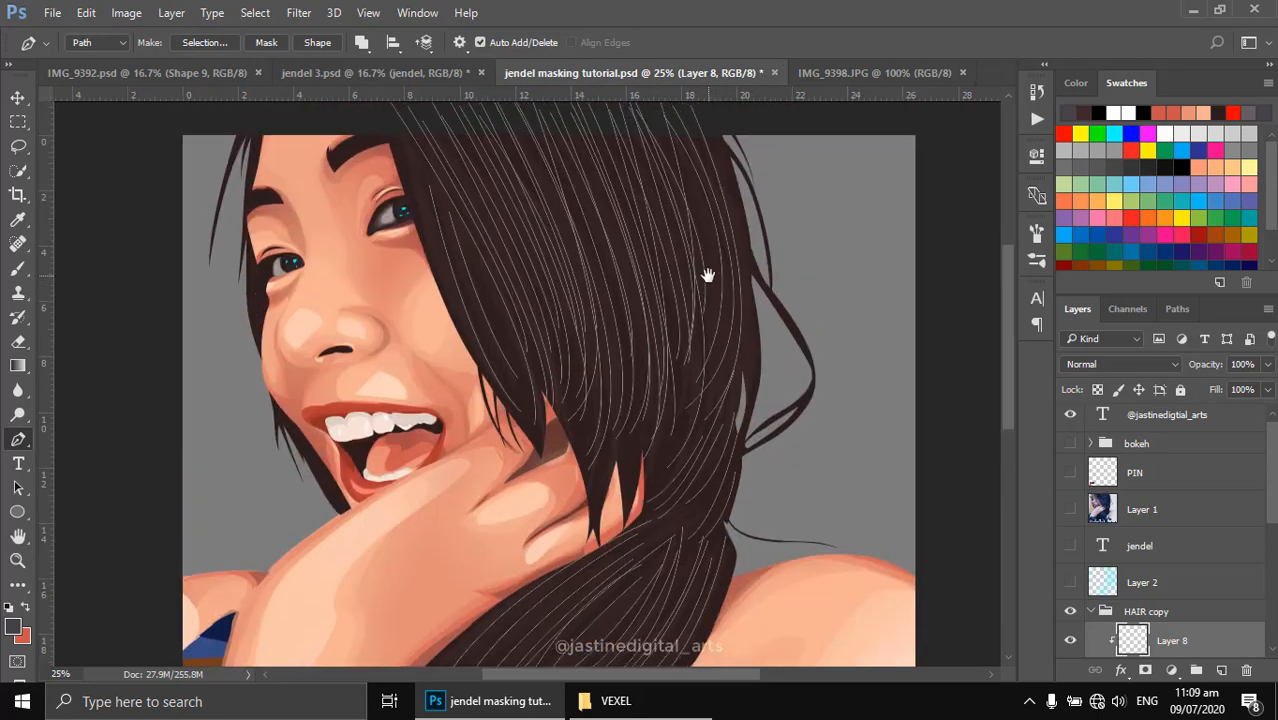
{"action": "left_click", "coordinate": [689, 178]}
{"action": "left_click_drag", "start_coordinate": [680, 386], "coordinate": [602, 498]}
{"action": "left_click", "coordinate": [642, 450], "text": "ctrl"}
{"action": "left_click", "coordinate": [732, 194]}
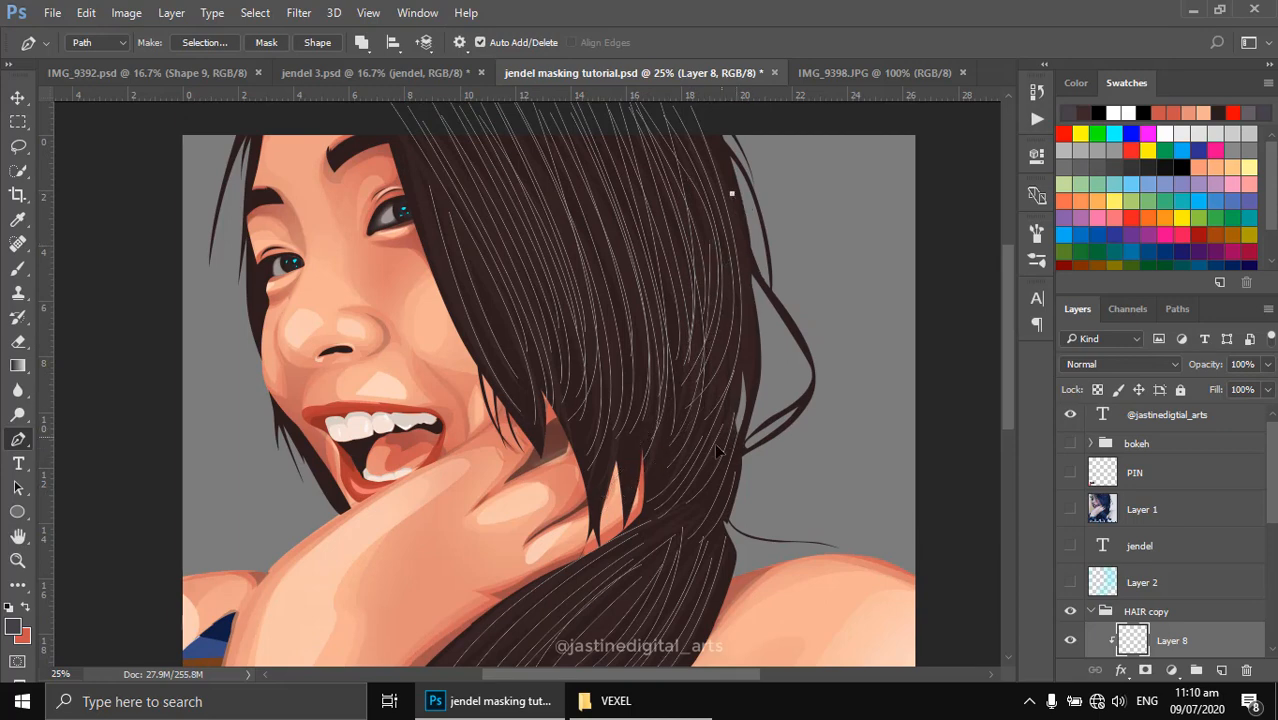
Stroke the complete set of strand paths on Layer 8 in dark grey and clear the path.
{"action": "right_click", "coordinate": [716, 366]}
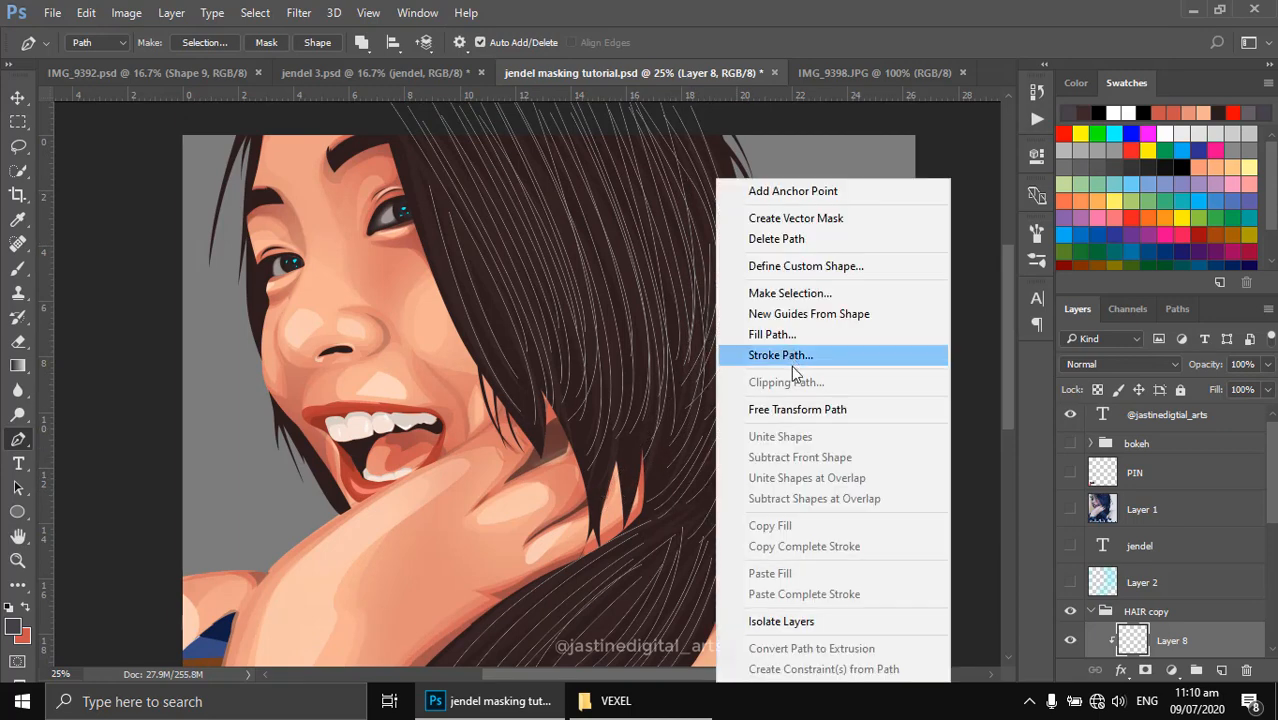
{"action": "left_click", "coordinate": [786, 358]}
{"action": "left_click", "coordinate": [785, 233]}
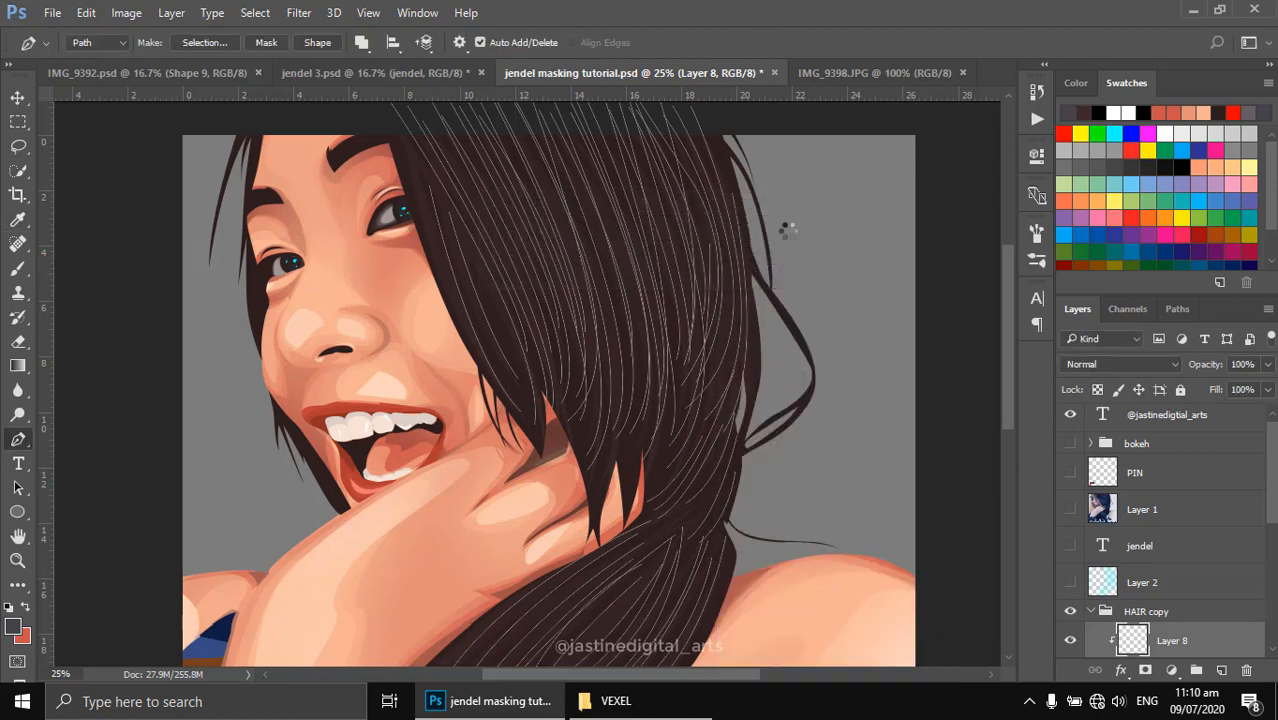
{"action": "key", "text": "Return"}
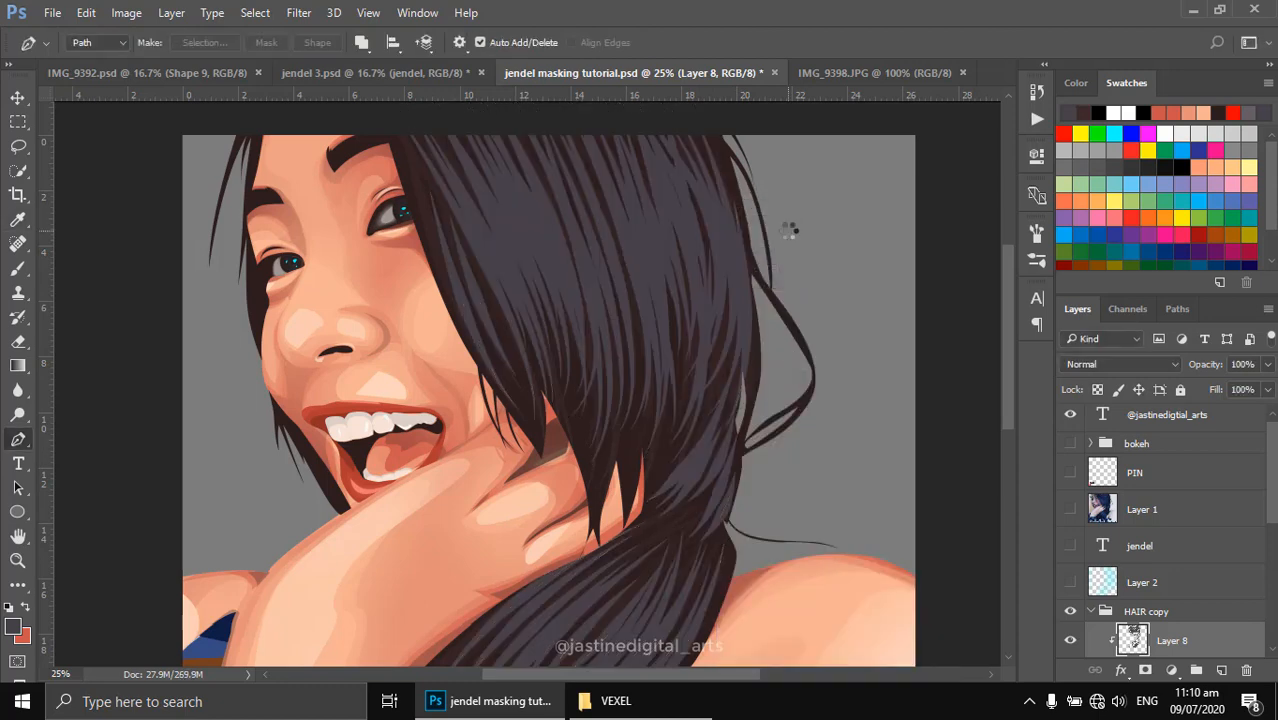
Add a layer mask to Layer 8 and softly fade its strands across the top, back and ponytail with the Eraser at 30% opacity.
{"action": "left_click", "coordinate": [688, 337], "text": "alt"}
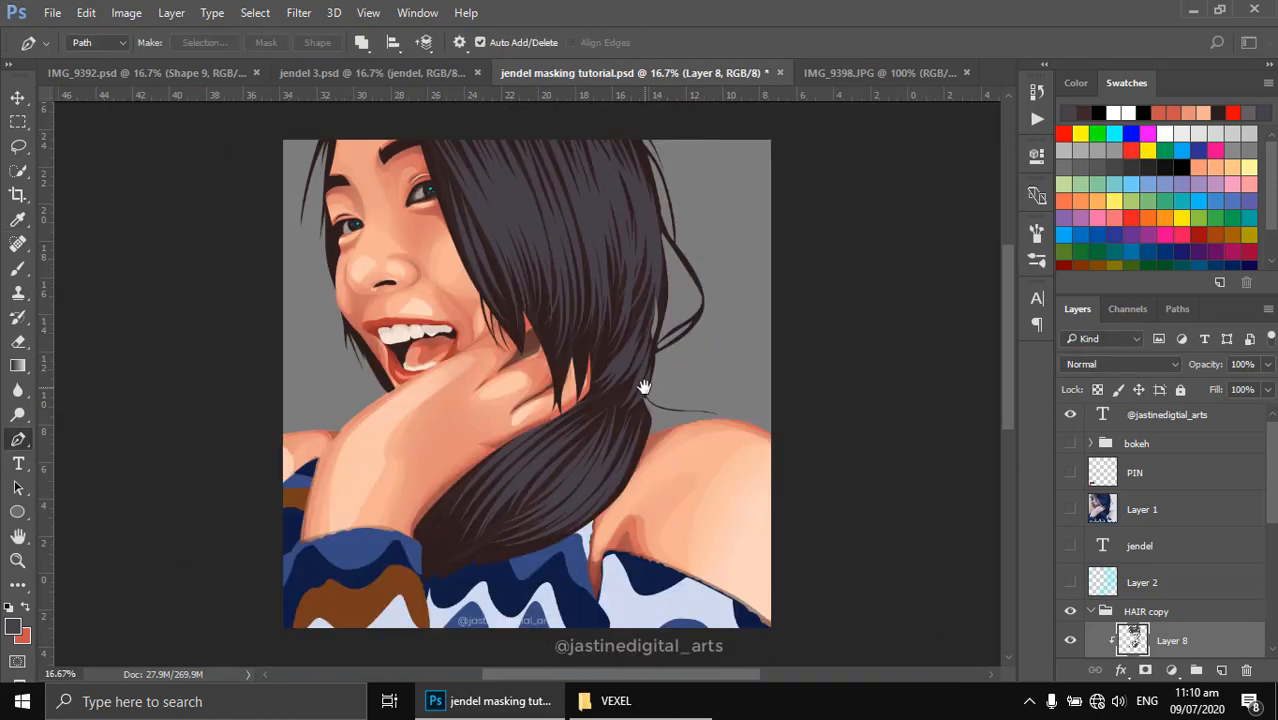
{"action": "left_click", "coordinate": [1146, 670]}
{"action": "key", "text": "e"}
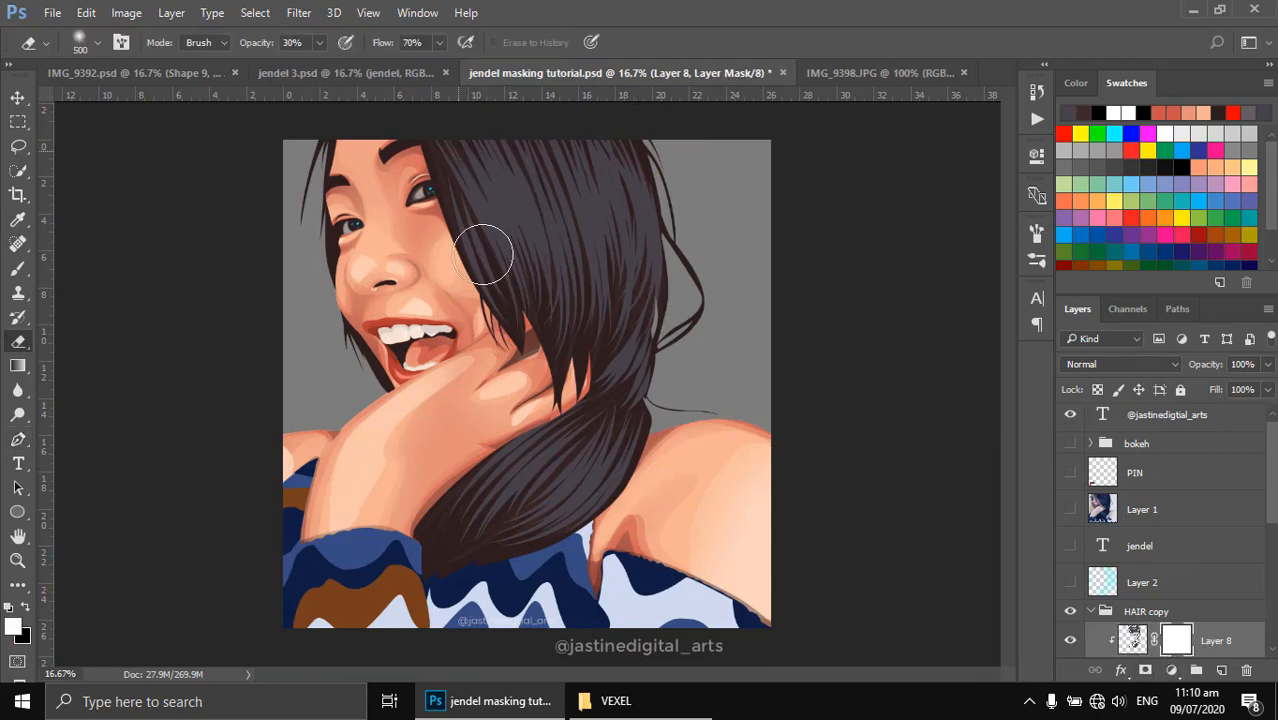
{"action": "left_click_drag", "start_coordinate": [556, 230], "coordinate": [570, 331]}
{"action": "mouse_move", "coordinate": [492, 142]}
{"action": "left_mouse_down"}
{"action": "mouse_move", "coordinate": [553, 155]}
{"action": "mouse_move", "coordinate": [600, 231]}
{"action": "left_mouse_up"}
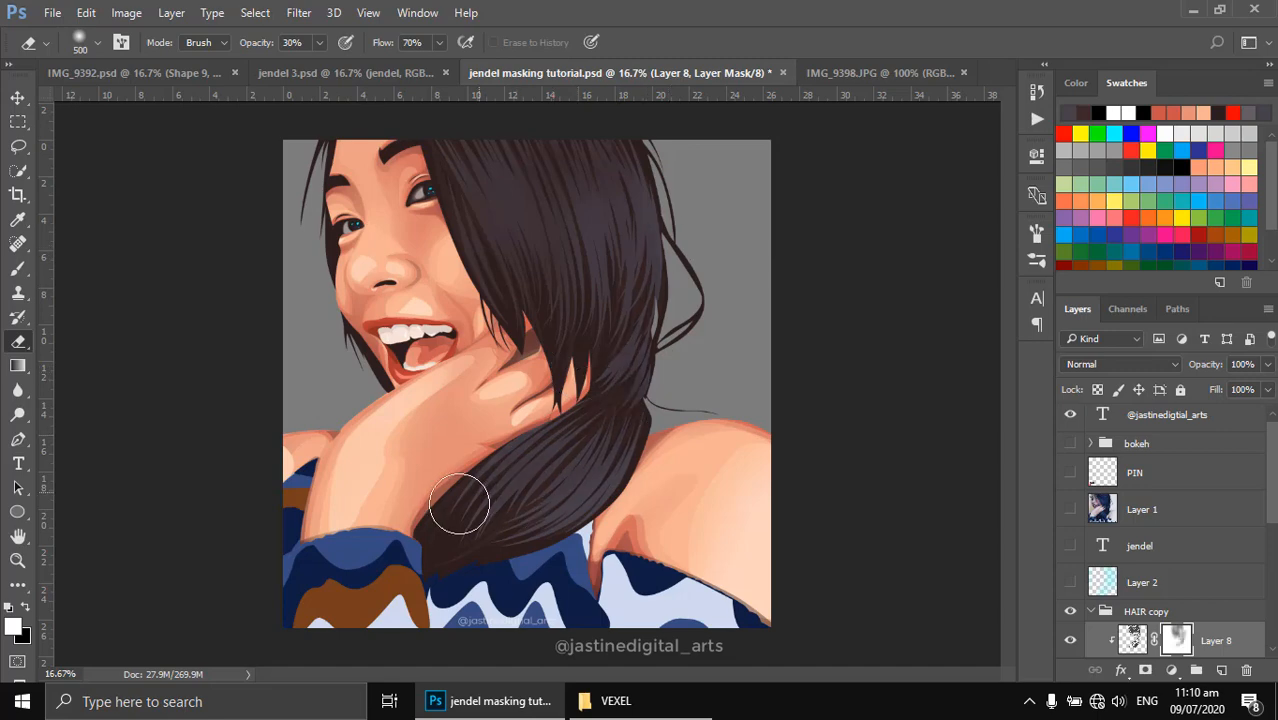
{"action": "left_click_drag", "start_coordinate": [620, 234], "coordinate": [647, 368]}
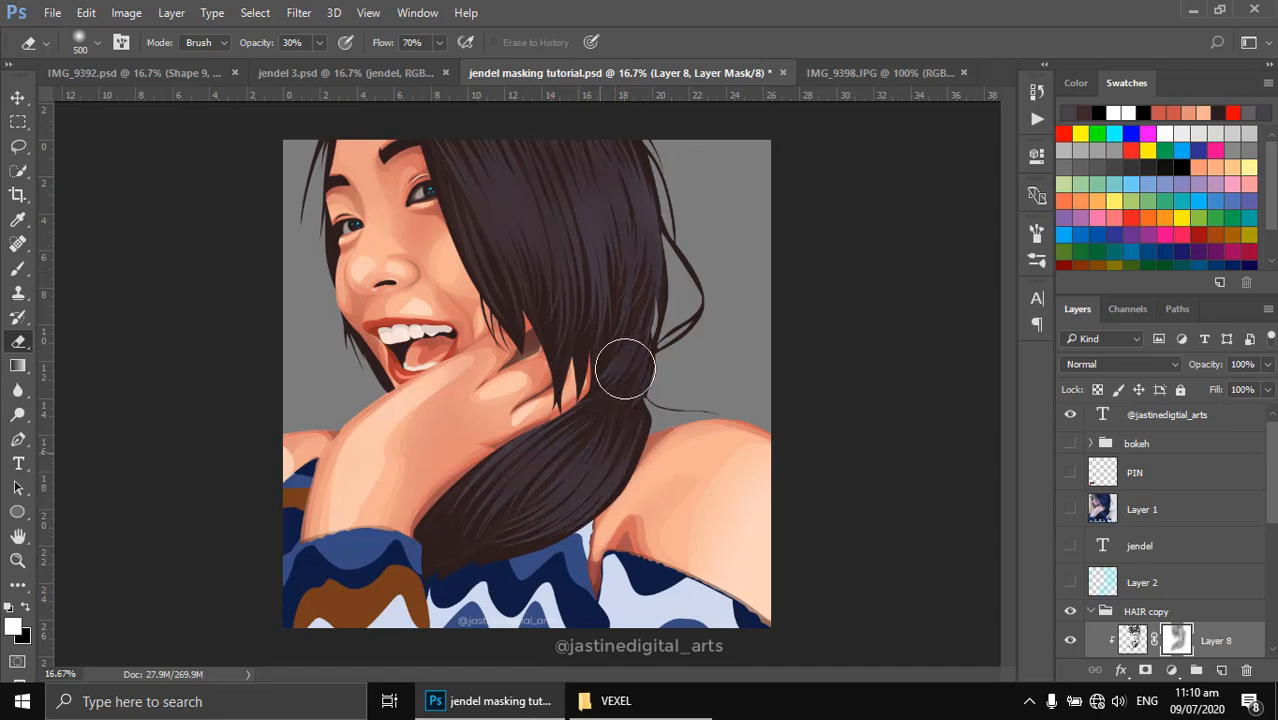
{"action": "mouse_move", "coordinate": [430, 186]}
{"action": "left_mouse_down"}
{"action": "mouse_move", "coordinate": [483, 306]}
{"action": "mouse_move", "coordinate": [466, 170]}
{"action": "left_mouse_up"}
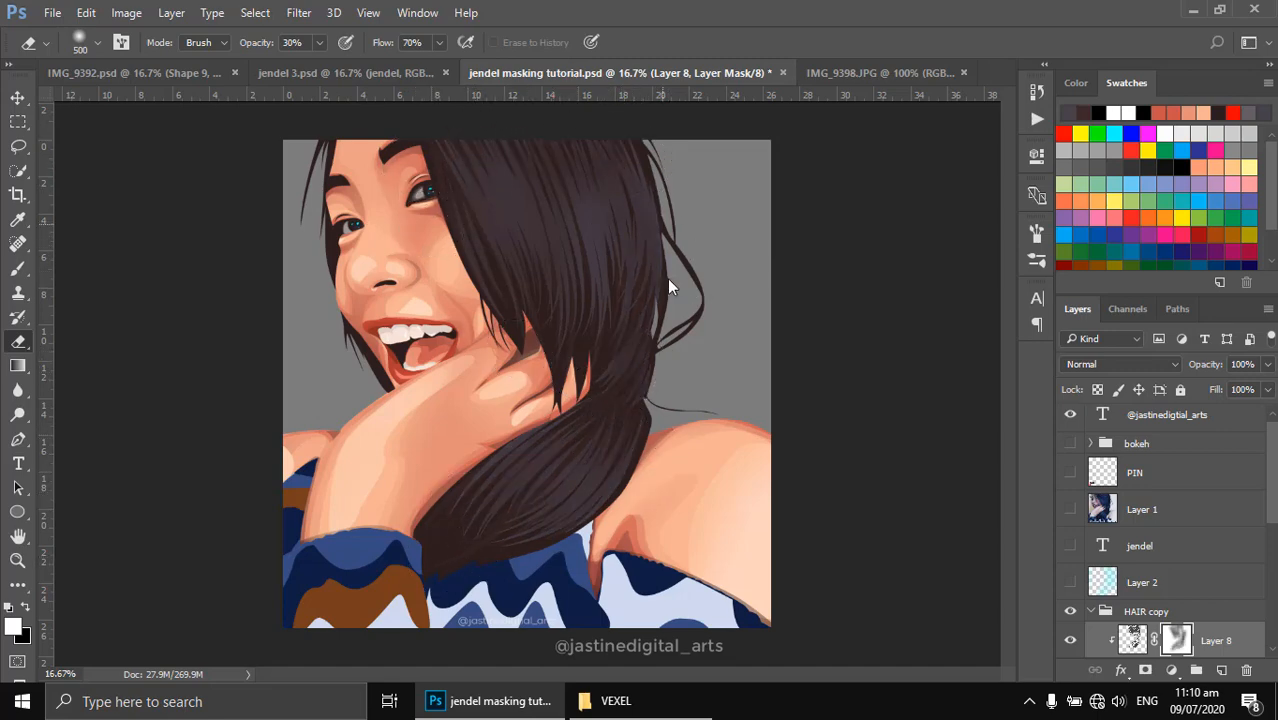
{"action": "mouse_move", "coordinate": [513, 530]}
{"action": "left_mouse_down"}
{"action": "mouse_move", "coordinate": [514, 491]}
{"action": "mouse_move", "coordinate": [591, 400]}
{"action": "mouse_move", "coordinate": [593, 371]}
{"action": "left_mouse_up"}
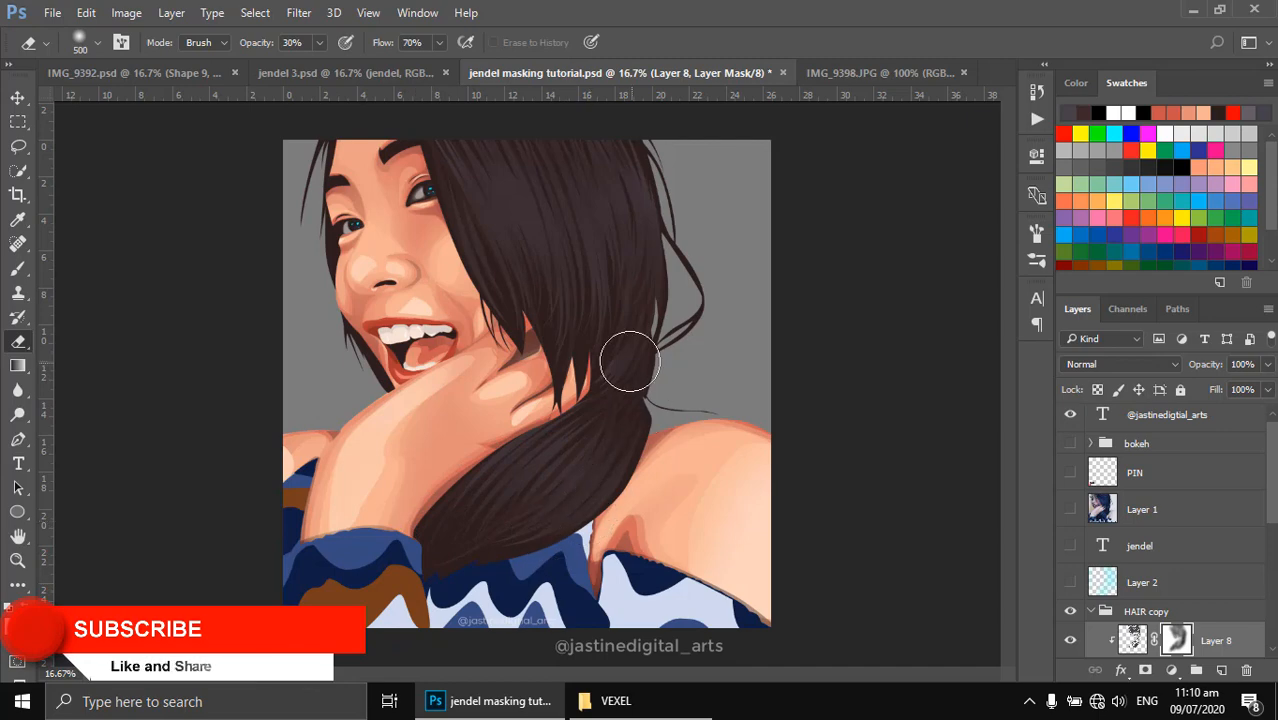
Show the reference photo on Layer 1 and add a new clipped layer above Layer 8.
{"action": "key", "text": "p"}
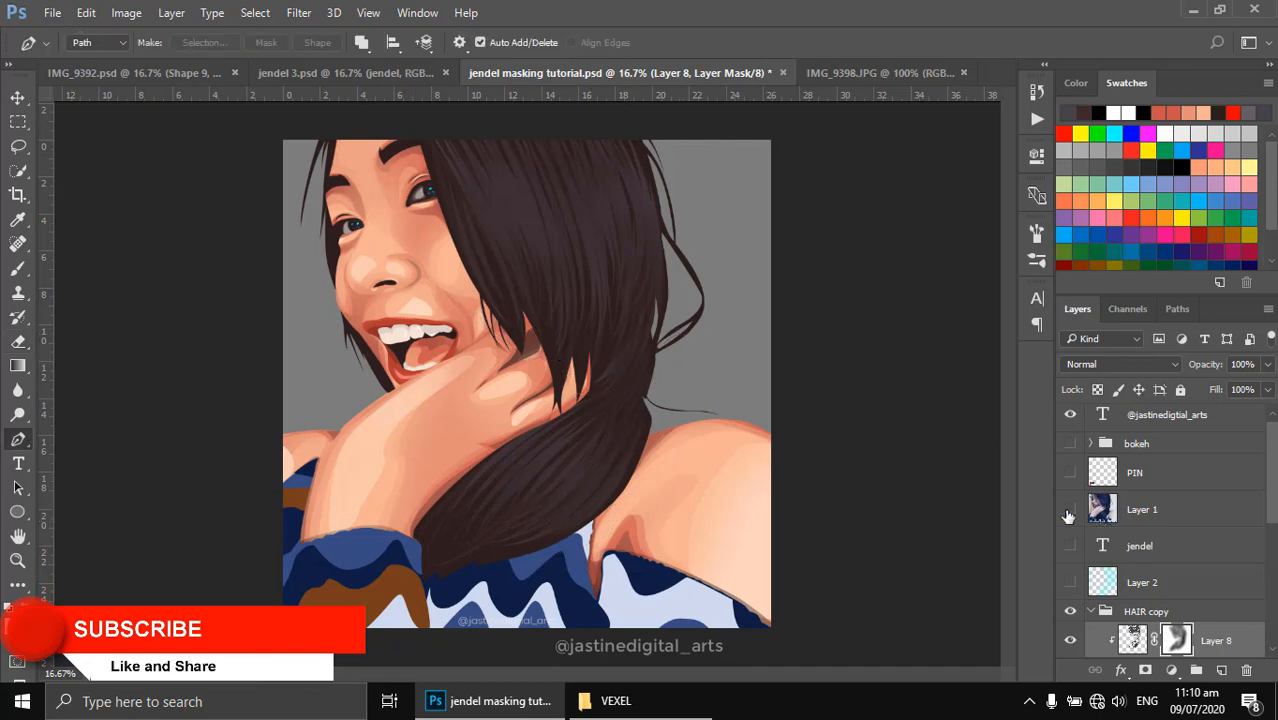
{"action": "left_click", "coordinate": [1070, 510]}
{"action": "scroll", "coordinate": [1115, 571], "scroll_direction": "down", "scroll_amount": 2}
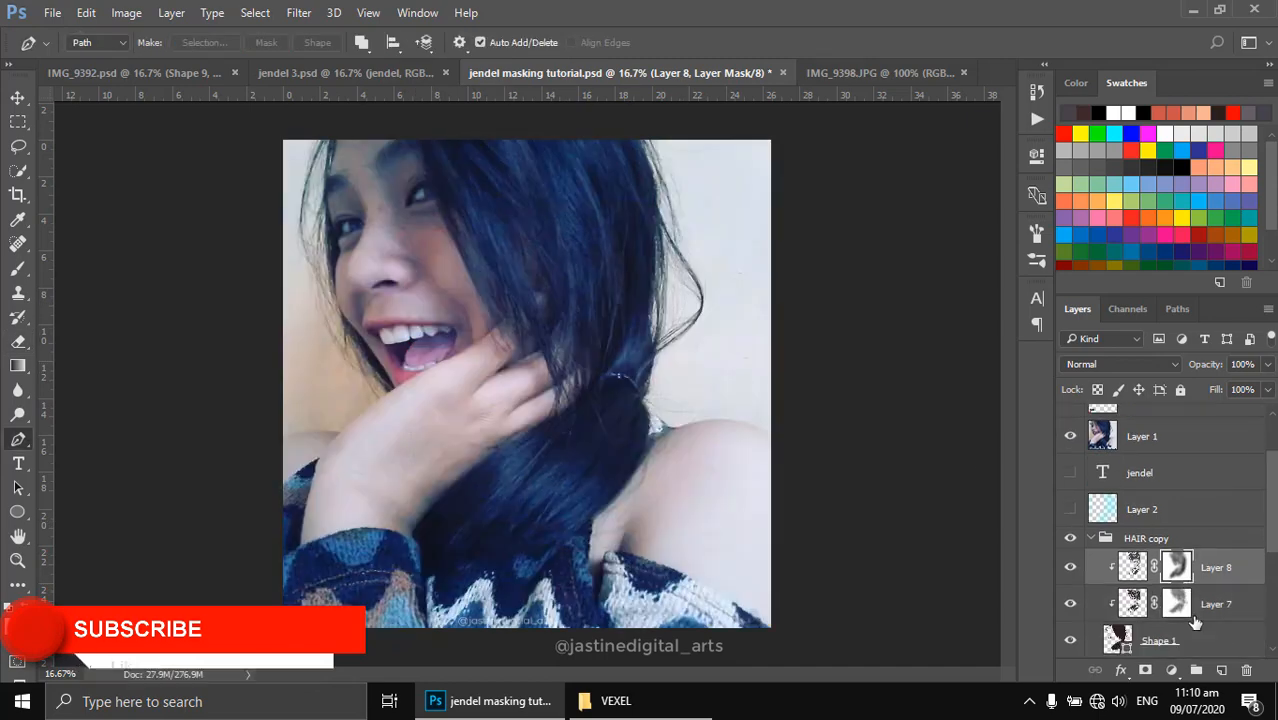
{"action": "left_click", "coordinate": [1221, 672]}
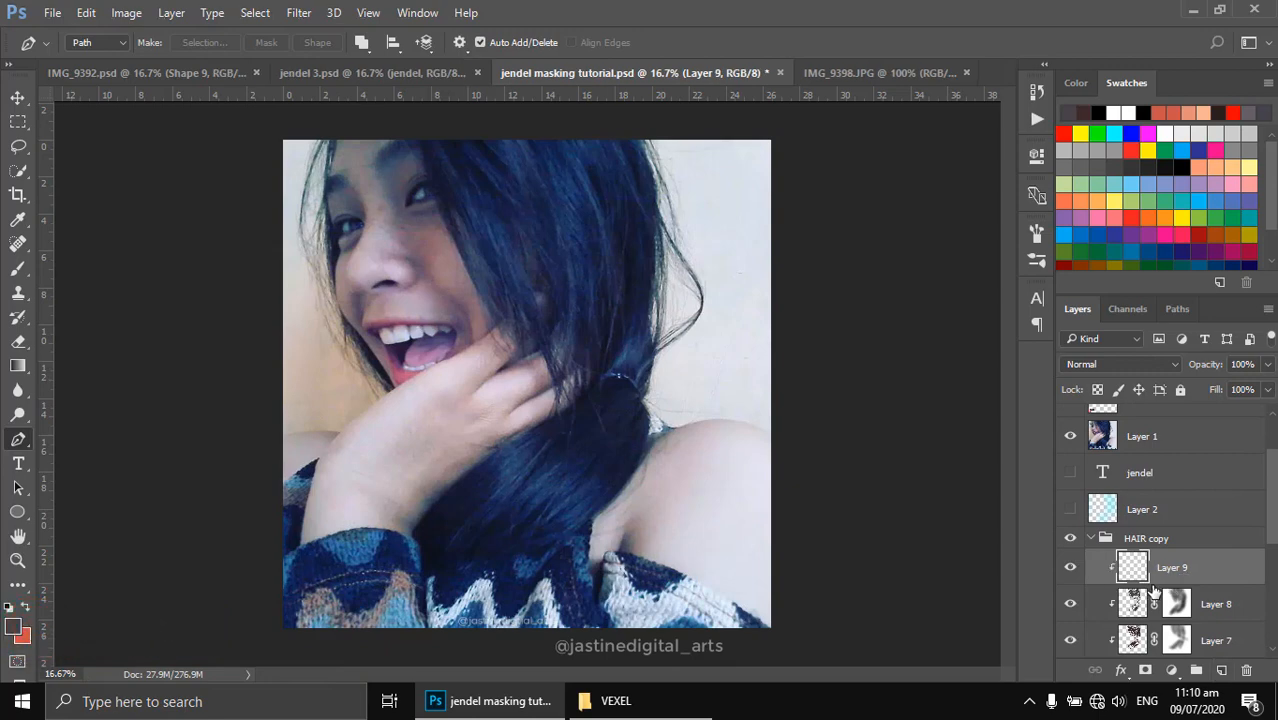
Sample a lighter grey from the black-hair palette in IMG_9398.JPG and return to the jendel masking tutorial.psd document.
{"action": "left_click", "coordinate": [833, 73]}
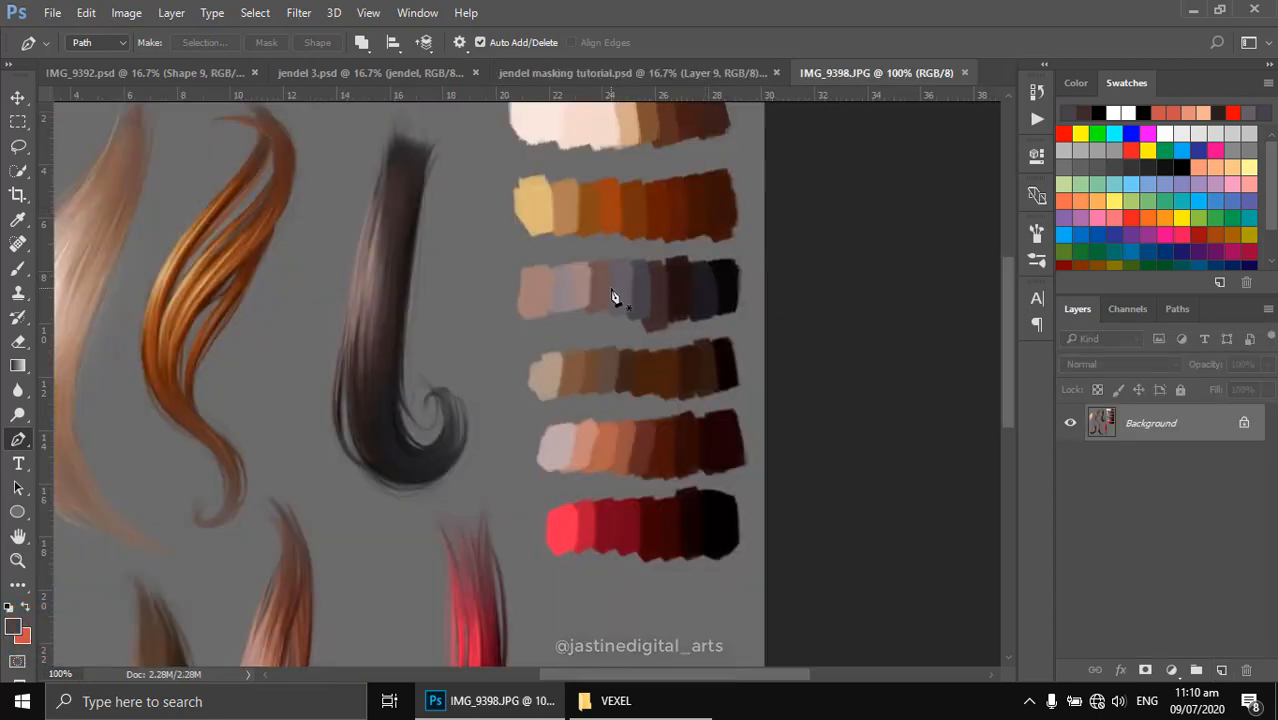
{"action": "key", "text": "i"}
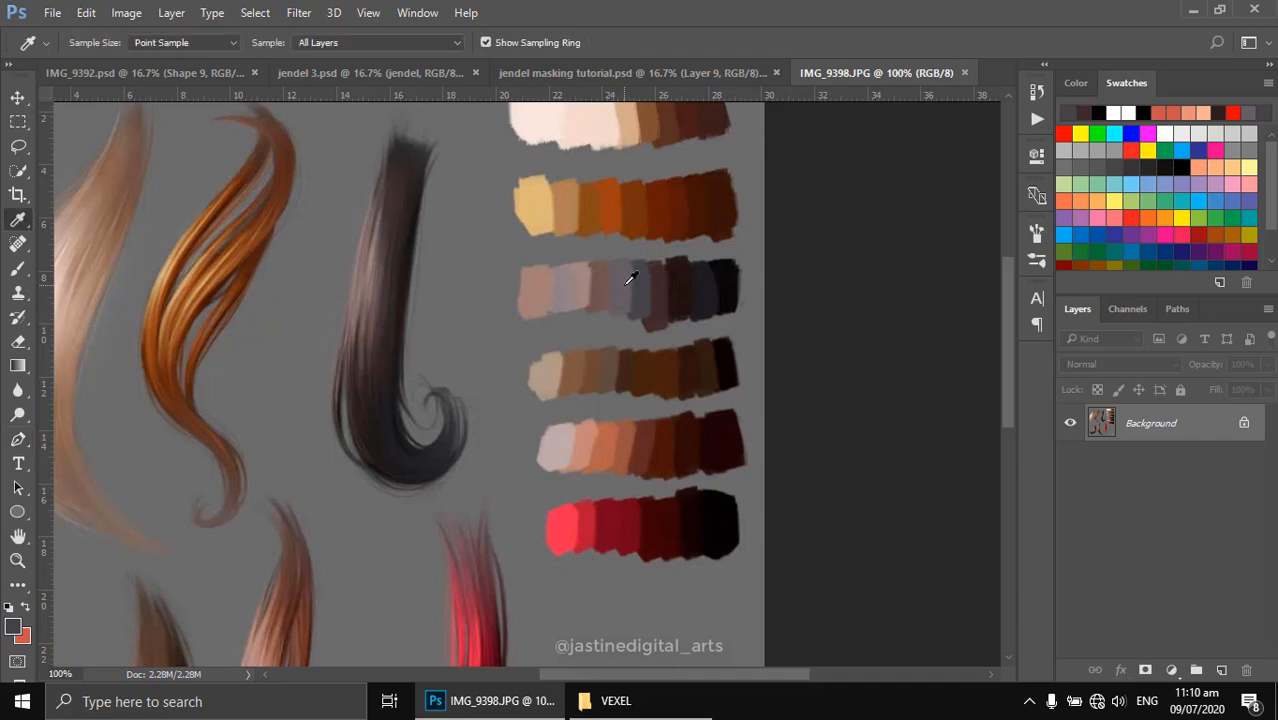
{"action": "left_click", "coordinate": [629, 290]}
{"action": "left_click", "coordinate": [687, 75]}
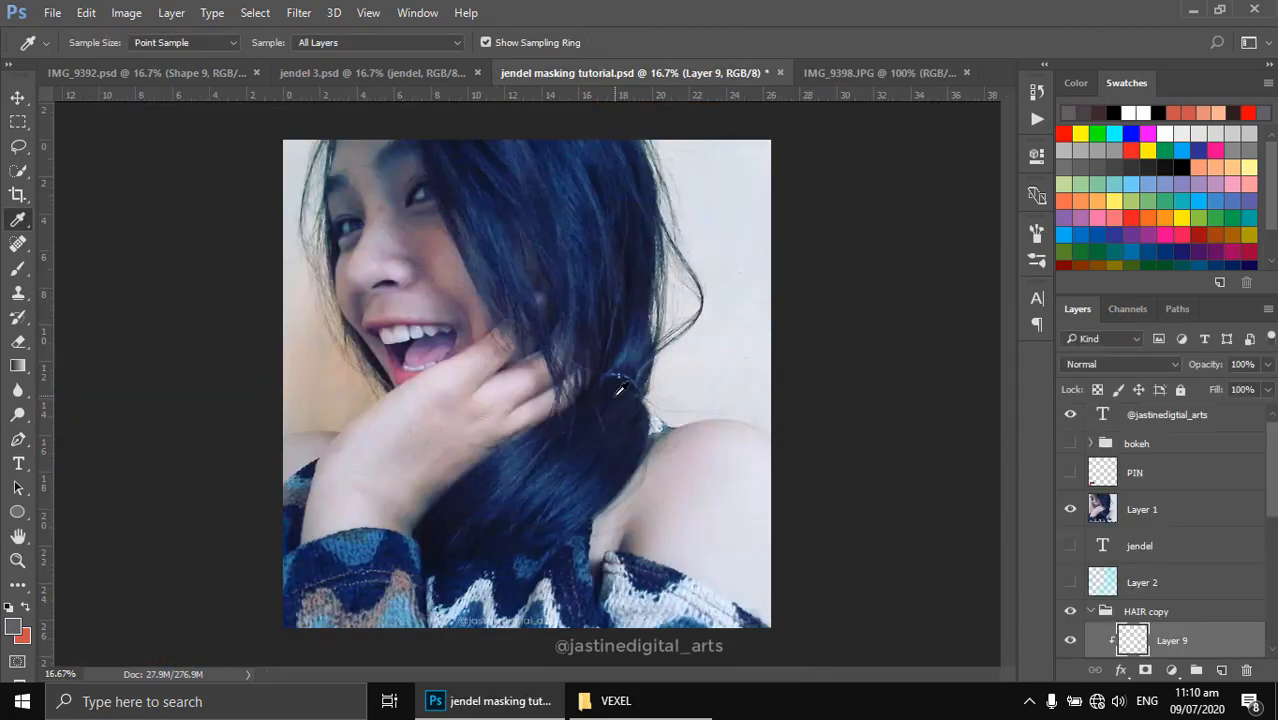
Draw the first curved strand paths on Layer 9, following the highlights in the hair beside the eye and cheek.
{"action": "key", "text": "p"}
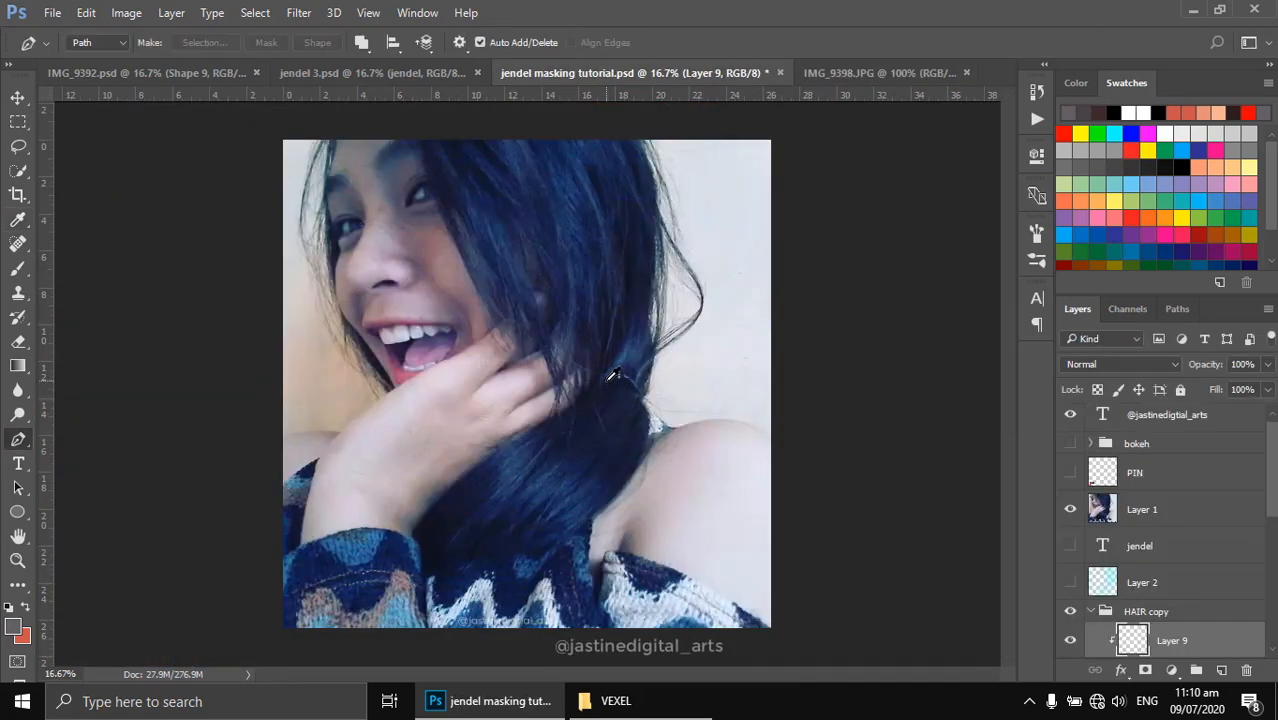
{"action": "left_click", "coordinate": [522, 197], "text": "ctrl"}
{"action": "left_click_drag", "start_coordinate": [560, 218], "coordinate": [589, 266]}
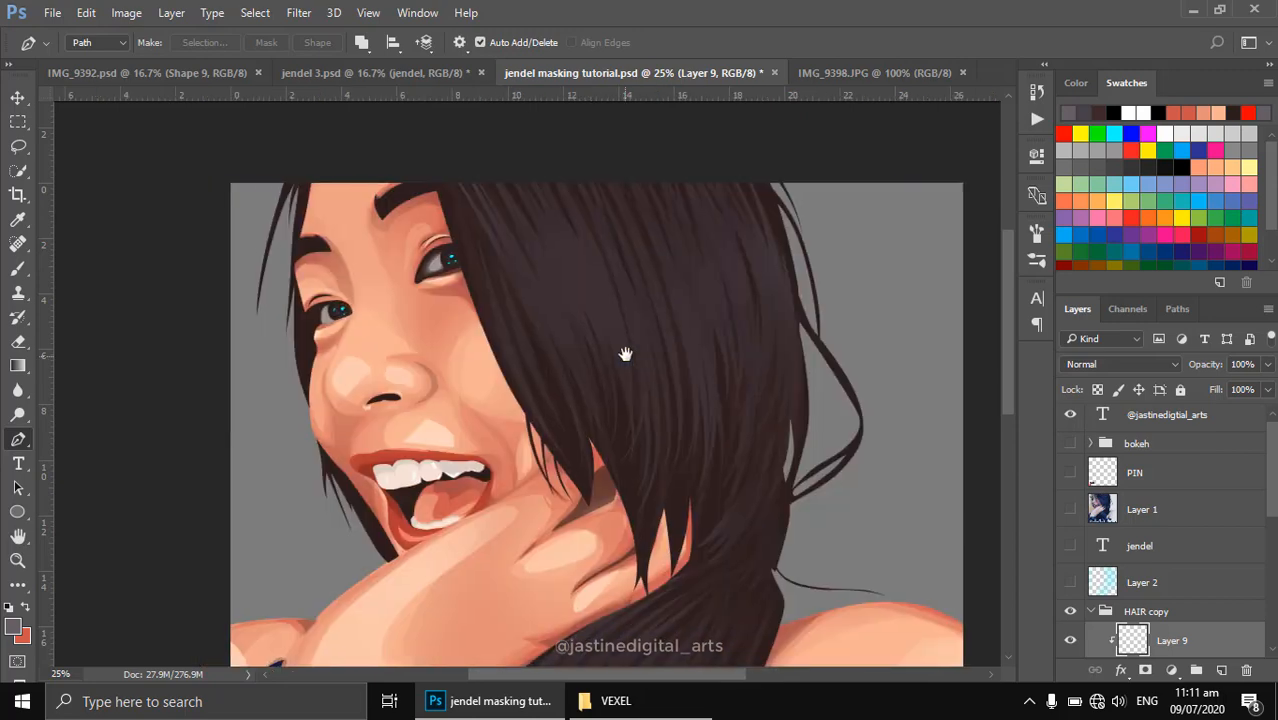
{"action": "left_click_drag", "start_coordinate": [510, 293], "coordinate": [588, 308]}
{"action": "scroll", "coordinate": [1060, 492], "scroll_direction": "down", "scroll_amount": 3}
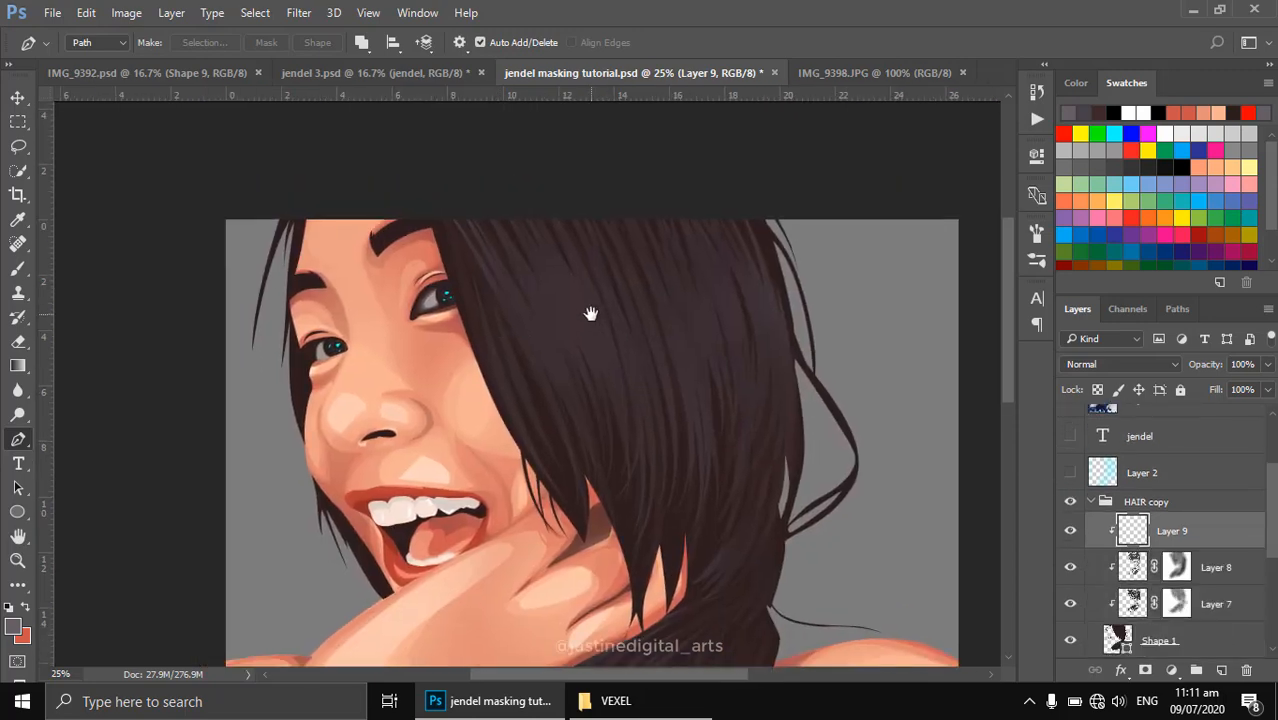
{"action": "scroll", "coordinate": [1068, 482], "scroll_direction": "up", "scroll_amount": 2}
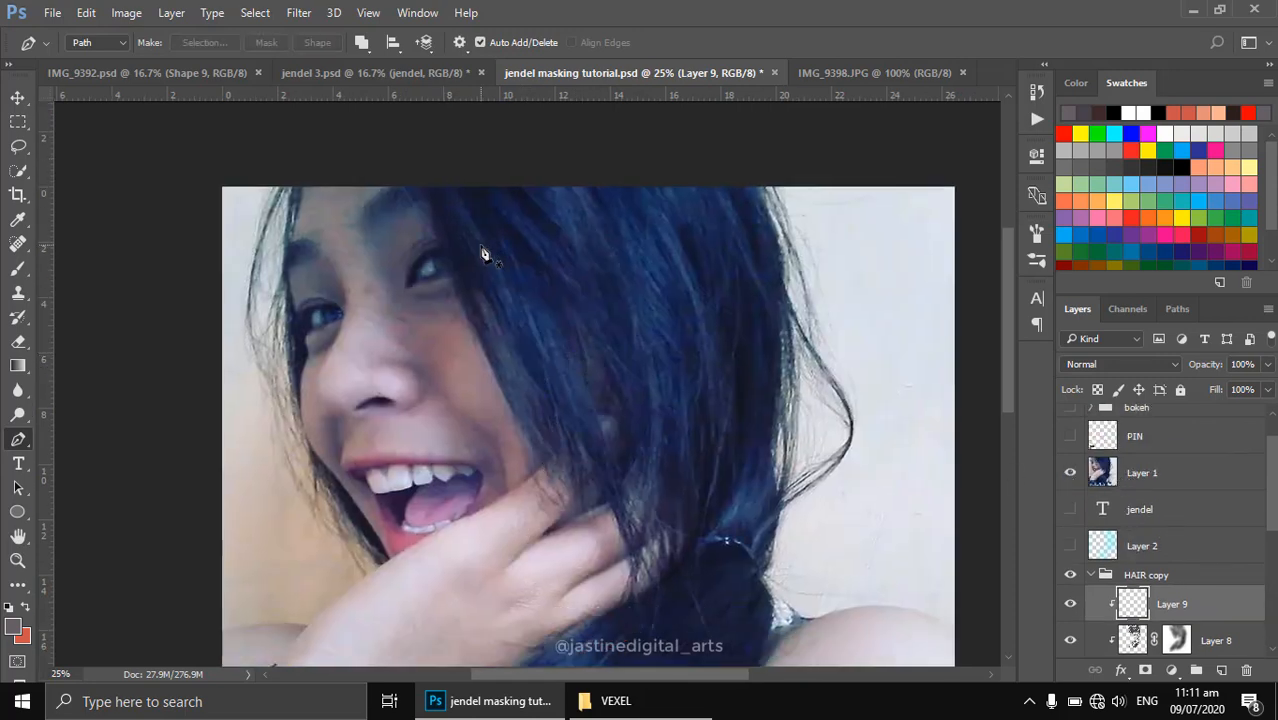
{"action": "left_click", "coordinate": [445, 158]}
{"action": "left_click_drag", "start_coordinate": [568, 456], "coordinate": [550, 556]}
{"action": "left_click", "coordinate": [518, 365], "text": "ctrl"}
{"action": "left_click", "coordinate": [473, 232]}
{"action": "left_click", "coordinate": [505, 345], "text": "ctrl"}
Add more strand paths next to the ones beside the face, starting above the canvas and curving toward the fingers.
{"action": "left_click", "coordinate": [512, 293]}
{"action": "left_click_drag", "start_coordinate": [538, 397], "coordinate": [545, 486]}
{"action": "left_click", "coordinate": [533, 178], "text": "ctrl"}
{"action": "left_click", "coordinate": [480, 160]}
{"action": "left_click_drag", "start_coordinate": [585, 432], "coordinate": [558, 498]}
{"action": "left_click", "coordinate": [545, 220], "text": "ctrl"}
{"action": "left_click", "coordinate": [470, 152]}
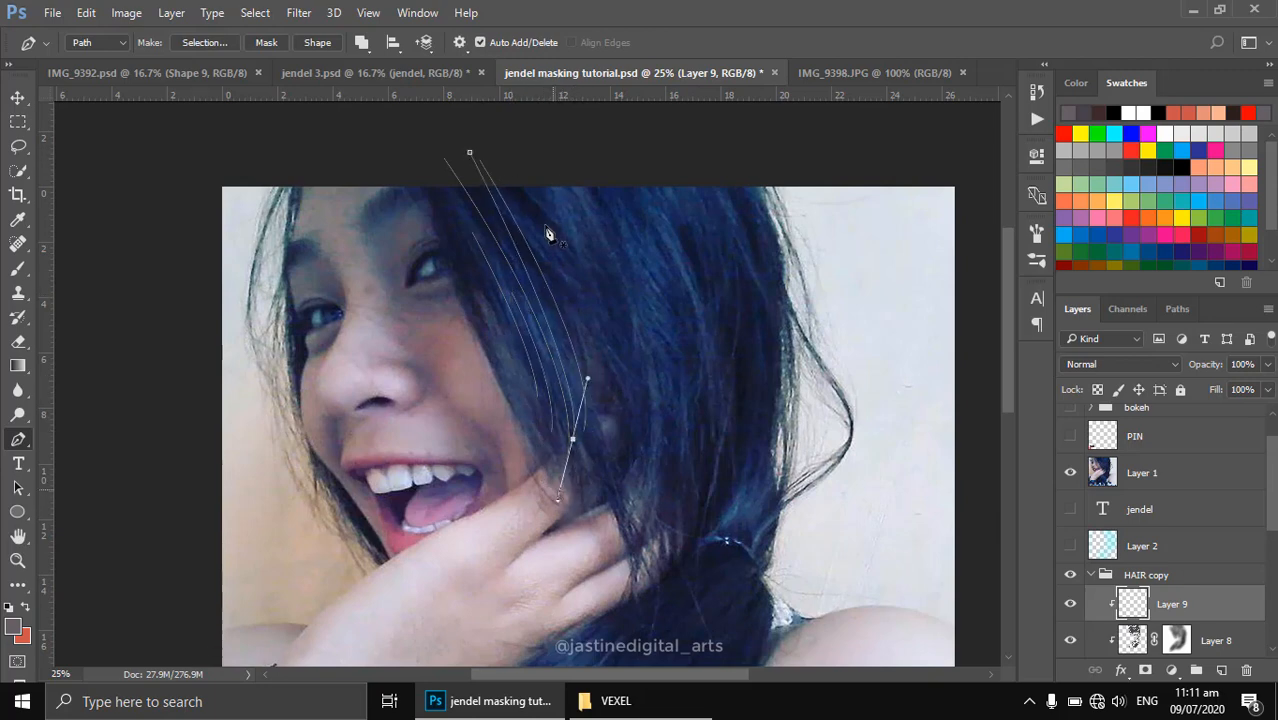
Draw medium-length strand paths from above the canvas into the upper front of the hair.
{"action": "left_click", "coordinate": [546, 226], "text": "ctrl"}
{"action": "left_click", "coordinate": [504, 165]}
{"action": "left_click", "coordinate": [543, 193], "text": "ctrl"}
{"action": "left_click", "coordinate": [536, 163]}
{"action": "left_click_drag", "start_coordinate": [572, 338], "coordinate": [597, 414]}
{"action": "left_click", "coordinate": [563, 215], "text": "ctrl"}
{"action": "left_click", "coordinate": [546, 165]}
Draw long curved strand paths from the top of the head through the middle of the hair toward the hand.
{"action": "left_click", "coordinate": [590, 300], "text": "ctrl"}
{"action": "left_click", "coordinate": [571, 157]}
{"action": "left_click_drag", "start_coordinate": [644, 478], "coordinate": [612, 565]}
{"action": "left_click", "coordinate": [600, 350], "text": "ctrl"}
{"action": "left_click", "coordinate": [585, 173]}
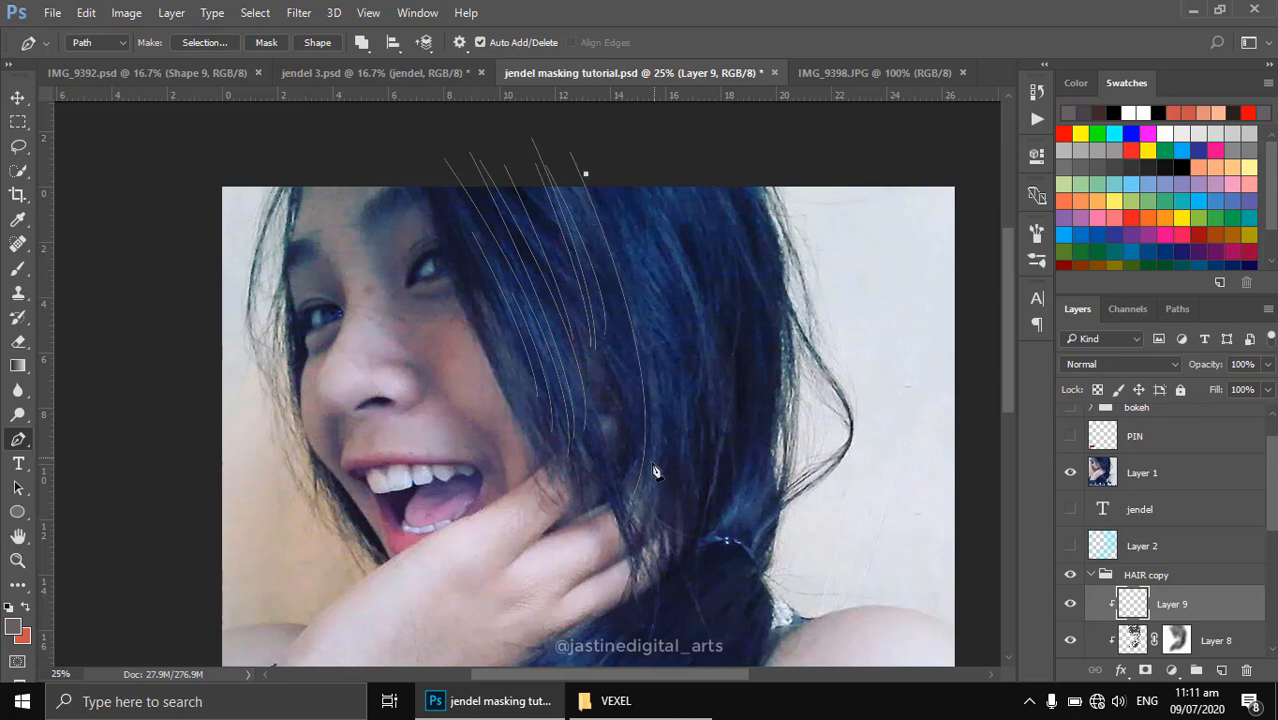
{"action": "left_click_drag", "start_coordinate": [654, 461], "coordinate": [626, 528]}
{"action": "left_click", "coordinate": [640, 370], "text": "ctrl"}
{"action": "left_click", "coordinate": [633, 265]}
{"action": "mouse_move", "coordinate": [662, 422]}
{"action": "left_mouse_down"}
{"action": "mouse_move", "coordinate": [636, 532]}
{"action": "mouse_move", "coordinate": [666, 494]}
{"action": "left_mouse_up"}
{"action": "left_click", "coordinate": [649, 336], "text": "ctrl"}
Extend the long strand paths from the middle of the hair toward the back of the head.
{"action": "left_click", "coordinate": [630, 237]}
{"action": "left_click", "coordinate": [650, 350], "text": "ctrl"}
{"action": "left_click", "coordinate": [664, 340], "text": "ctrl"}
{"action": "left_click", "coordinate": [658, 212]}
{"action": "left_click_drag", "start_coordinate": [699, 440], "coordinate": [680, 492]}
{"action": "left_click", "coordinate": [670, 207]}
{"action": "left_click_drag", "start_coordinate": [713, 408], "coordinate": [690, 486]}
{"action": "left_click", "coordinate": [680, 340], "text": "ctrl"}
{"action": "left_click", "coordinate": [656, 196]}
Draw short strand paths from the top edge of the canvas down the upper back of the hair.
{"action": "left_click", "coordinate": [678, 165]}
{"action": "left_click_drag", "start_coordinate": [710, 302], "coordinate": [708, 342]}
{"action": "left_click", "coordinate": [693, 178]}
{"action": "left_click_drag", "start_coordinate": [719, 280], "coordinate": [715, 301]}
{"action": "left_click", "coordinate": [707, 170]}
{"action": "left_click_drag", "start_coordinate": [725, 253], "coordinate": [722, 280]}
{"action": "left_click", "coordinate": [720, 166]}
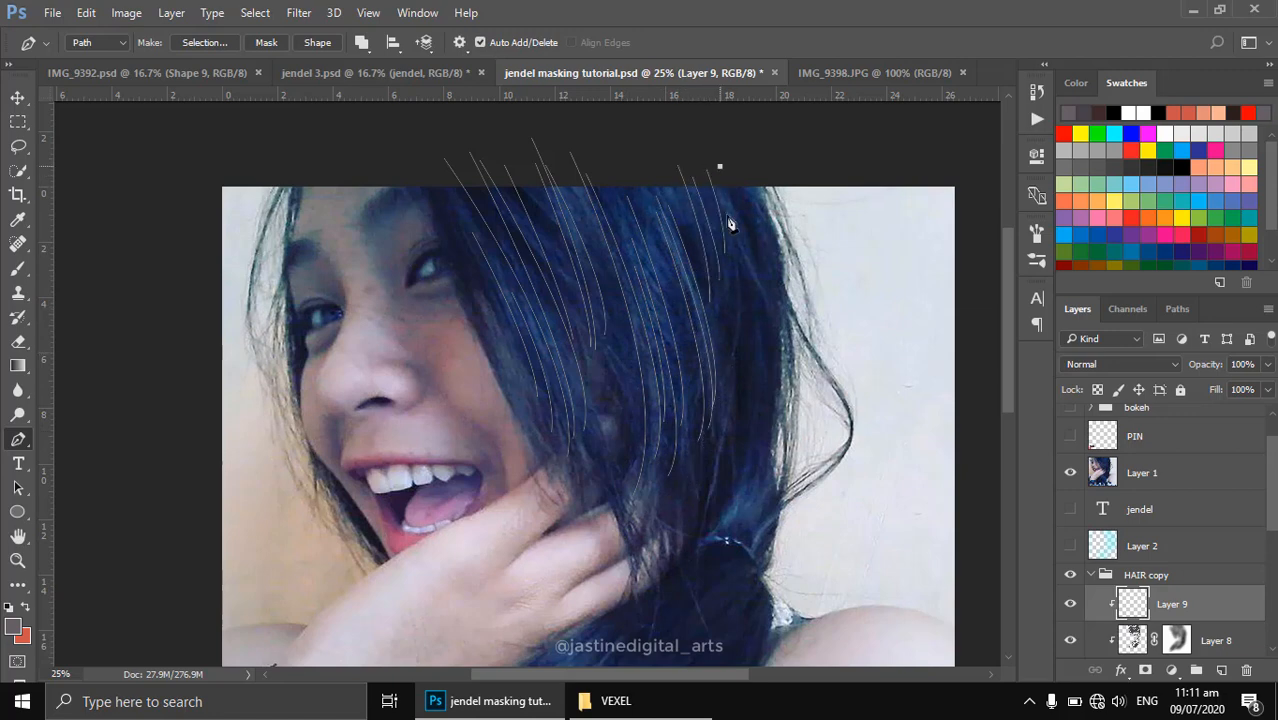
{"action": "left_click_drag", "start_coordinate": [728, 248], "coordinate": [715, 289]}
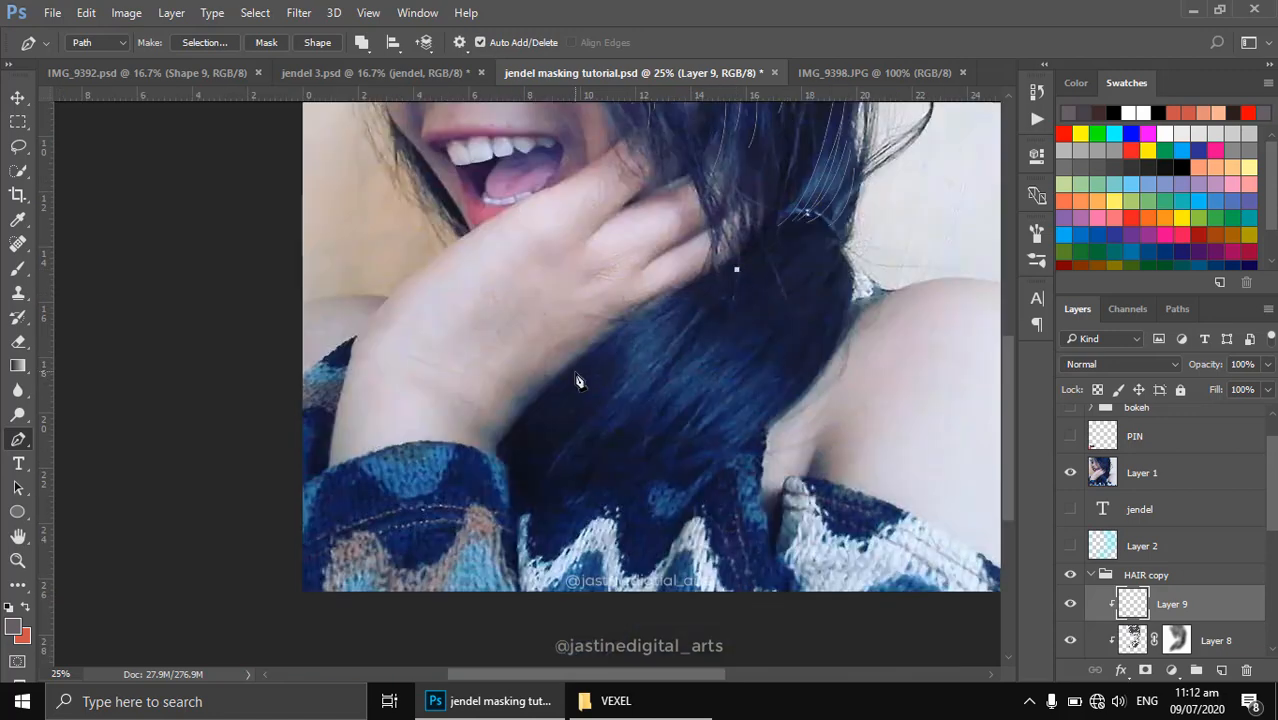
Draw curved strand paths along the ponytail's upper side, next to the hand and wrist.
{"action": "left_click_drag", "start_coordinate": [572, 383], "coordinate": [528, 463]}
{"action": "left_click", "coordinate": [676, 314], "text": "ctrl"}
{"action": "left_click", "coordinate": [691, 295]}
{"action": "left_click_drag", "start_coordinate": [593, 374], "coordinate": [566, 513]}
{"action": "left_click", "coordinate": [658, 348], "text": "ctrl"}
{"action": "left_click", "coordinate": [703, 303]}
{"action": "left_click", "coordinate": [677, 331], "text": "ctrl"}
{"action": "left_click_drag", "start_coordinate": [600, 399], "coordinate": [572, 446]}
{"action": "left_click", "coordinate": [662, 345], "text": "ctrl"}
{"action": "left_click", "coordinate": [709, 285]}
{"action": "left_click_drag", "start_coordinate": [590, 398], "coordinate": [536, 486]}
Draw curved strand paths across the ponytail's middle and along its lower edge near the shoulder.
{"action": "left_click", "coordinate": [740, 322], "text": "ctrl"}
{"action": "left_click_drag", "start_coordinate": [614, 427], "coordinate": [560, 490]}
{"action": "left_click", "coordinate": [750, 337], "text": "ctrl"}
{"action": "left_click", "coordinate": [788, 370], "text": "ctrl"}
{"action": "mouse_move", "coordinate": [683, 439]}
{"action": "left_mouse_down"}
{"action": "mouse_move", "coordinate": [601, 457]}
{"action": "mouse_move", "coordinate": [612, 482]}
{"action": "mouse_move", "coordinate": [592, 515]}
{"action": "left_mouse_up"}
{"action": "left_click", "coordinate": [775, 370], "text": "ctrl"}
{"action": "left_click", "coordinate": [778, 356]}
{"action": "left_click", "coordinate": [786, 389], "text": "ctrl"}
{"action": "left_click", "coordinate": [792, 341]}
{"action": "left_click", "coordinate": [728, 348], "text": "ctrl"}
{"action": "left_click", "coordinate": [727, 341], "text": "ctrl"}
{"action": "left_click", "coordinate": [746, 323]}
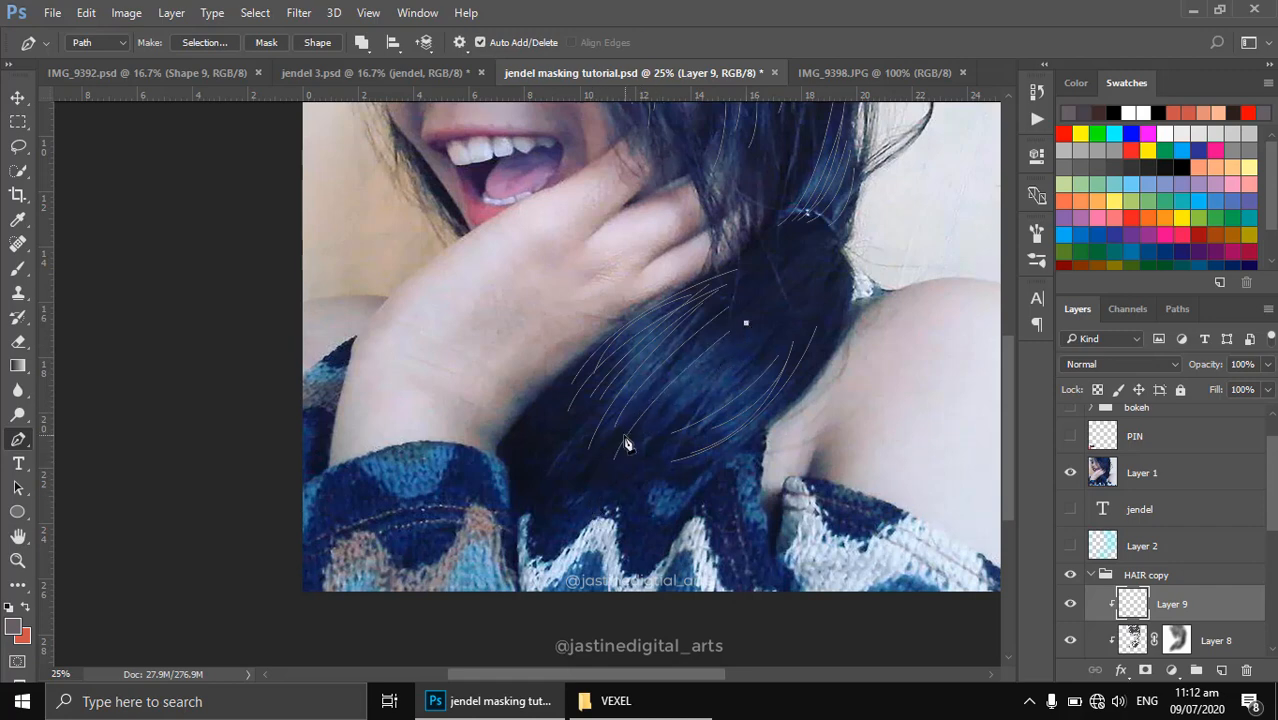
Fill the centre of the ponytail with more curved strand paths running toward its lower end.
{"action": "left_click_drag", "start_coordinate": [609, 456], "coordinate": [577, 554]}
{"action": "left_click", "coordinate": [724, 389], "text": "ctrl"}
{"action": "mouse_move", "coordinate": [637, 445]}
{"action": "left_mouse_down"}
{"action": "mouse_move", "coordinate": [628, 451]}
{"action": "mouse_move", "coordinate": [647, 434]}
{"action": "mouse_move", "coordinate": [575, 463]}
{"action": "left_mouse_up"}
{"action": "left_click", "coordinate": [747, 350], "text": "ctrl"}
{"action": "left_click", "coordinate": [763, 315]}
{"action": "left_click", "coordinate": [740, 353], "text": "ctrl"}
{"action": "left_click", "coordinate": [747, 332]}
{"action": "left_click_drag", "start_coordinate": [650, 433], "coordinate": [665, 430]}
{"action": "left_click", "coordinate": [680, 413], "text": "ctrl"}
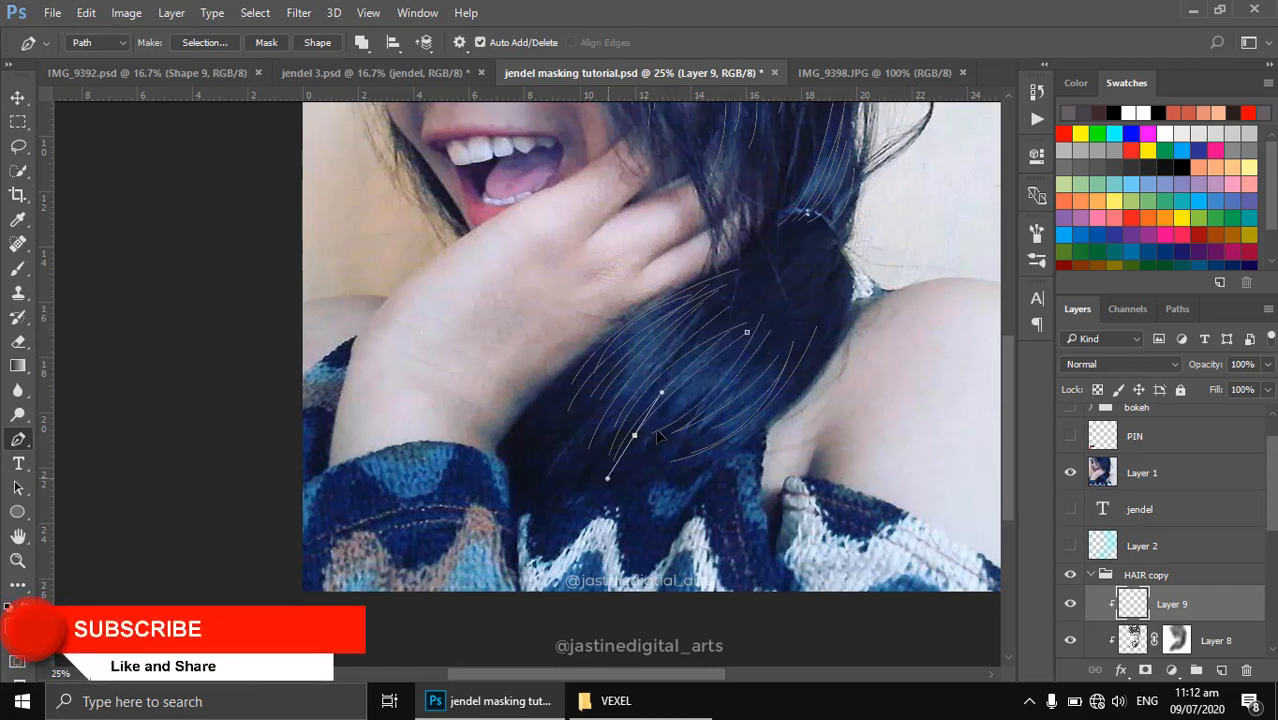
Add the last strand paths between the ponytail's centre and its shoulder-side edge.
{"action": "left_click", "coordinate": [729, 352]}
{"action": "left_click_drag", "start_coordinate": [648, 428], "coordinate": [597, 468]}
{"action": "left_click", "coordinate": [750, 372], "text": "ctrl"}
{"action": "left_click", "coordinate": [779, 335]}
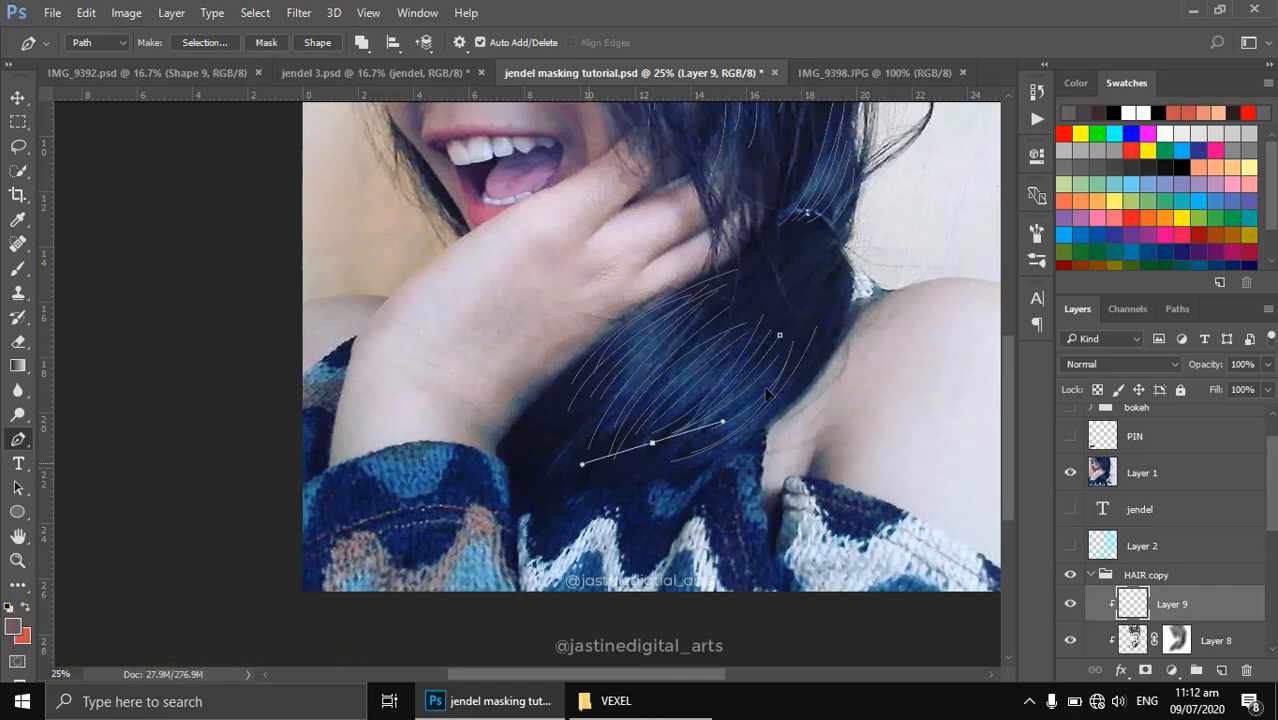
{"action": "left_click", "coordinate": [786, 346], "text": "ctrl"}
{"action": "left_click_drag", "start_coordinate": [680, 450], "coordinate": [622, 469]}
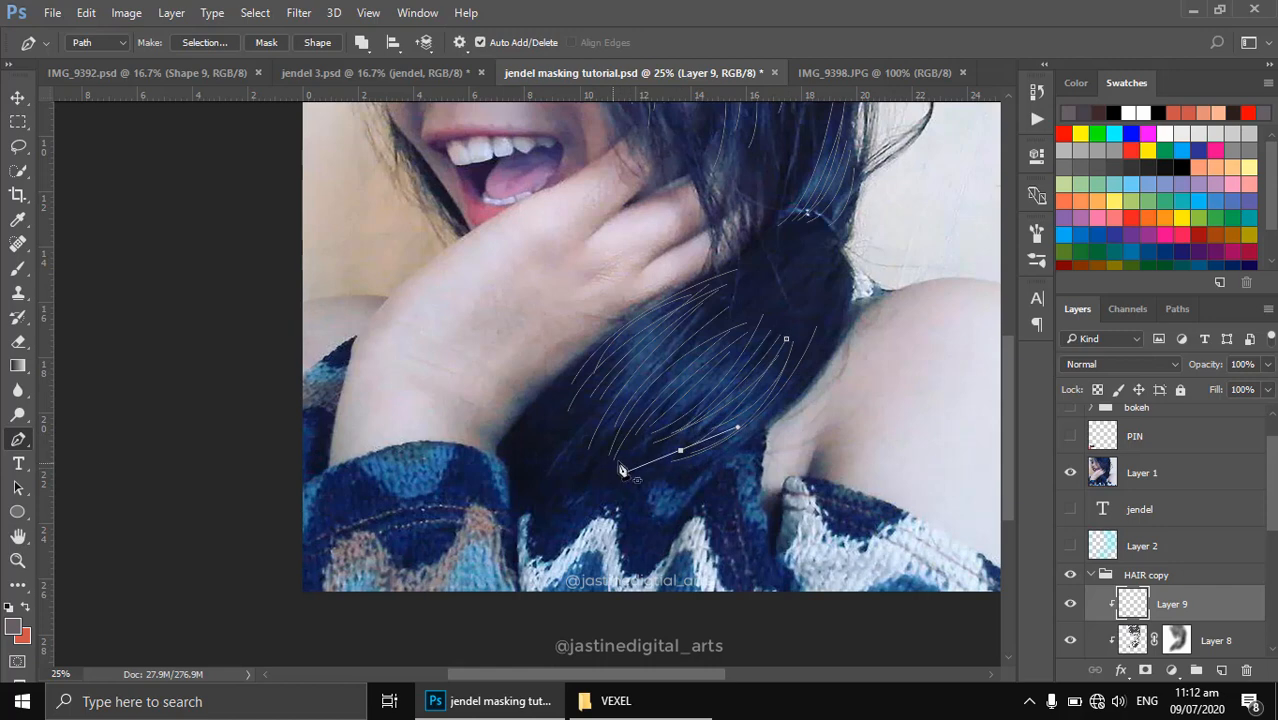
Fill the remaining gaps in the upper front hair and beside the face with additional strand paths.
{"action": "left_click", "coordinate": [784, 268], "text": "ctrl"}
{"action": "left_click_drag", "start_coordinate": [802, 255], "coordinate": [674, 491]}
{"action": "left_click_drag", "start_coordinate": [693, 288], "coordinate": [607, 448]}
{"action": "left_click", "coordinate": [576, 213]}
{"action": "key", "text": "Escape"}
{"action": "left_click_drag", "start_coordinate": [570, 303], "coordinate": [565, 334]}
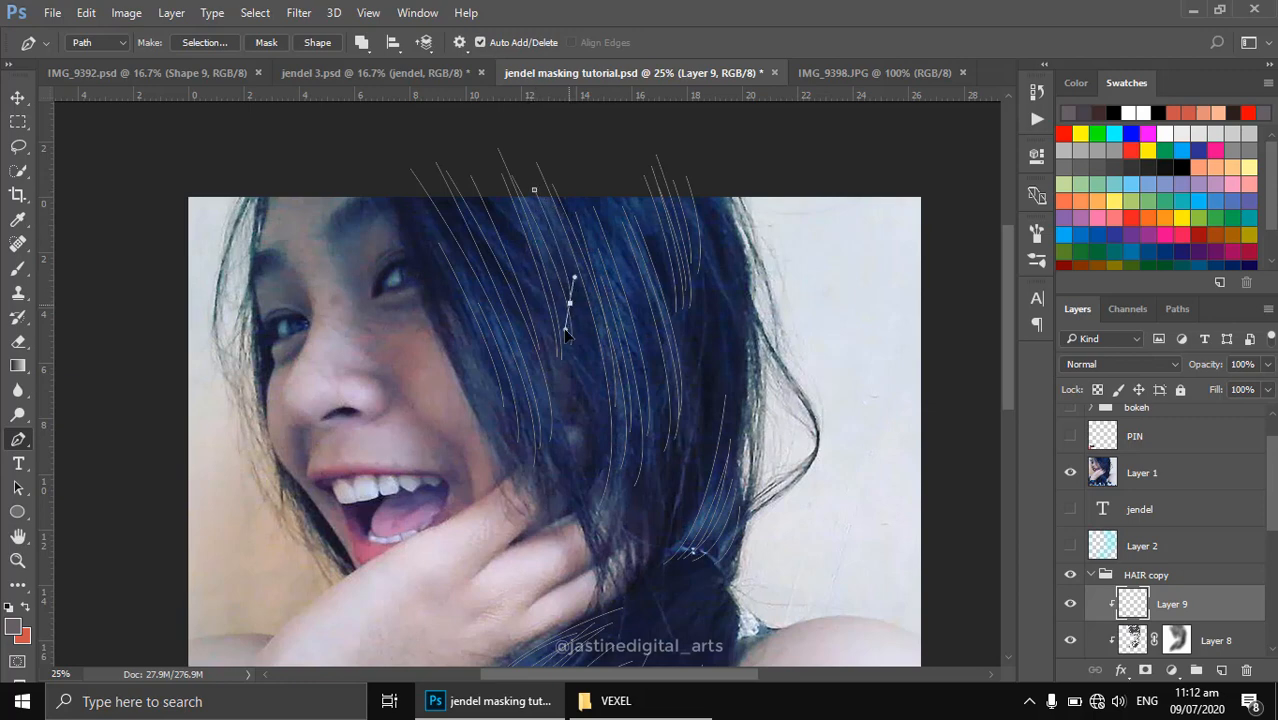
{"action": "key", "text": "Escape"}
{"action": "left_click_drag", "start_coordinate": [525, 428], "coordinate": [572, 432]}
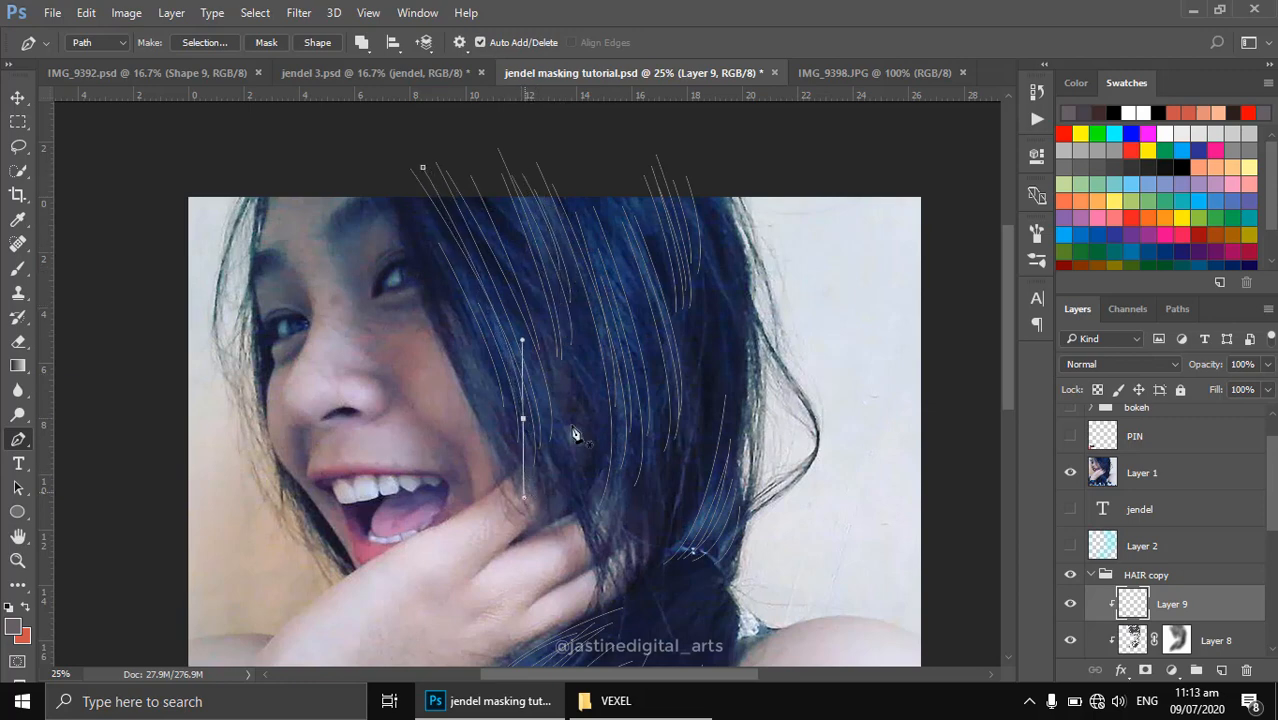
{"action": "key", "text": "Escape"}
With the reference photo hidden, stroke all strand paths on Layer 9 using the Brush with simulated pressure, and clear the path.
{"action": "left_click", "coordinate": [1069, 473]}
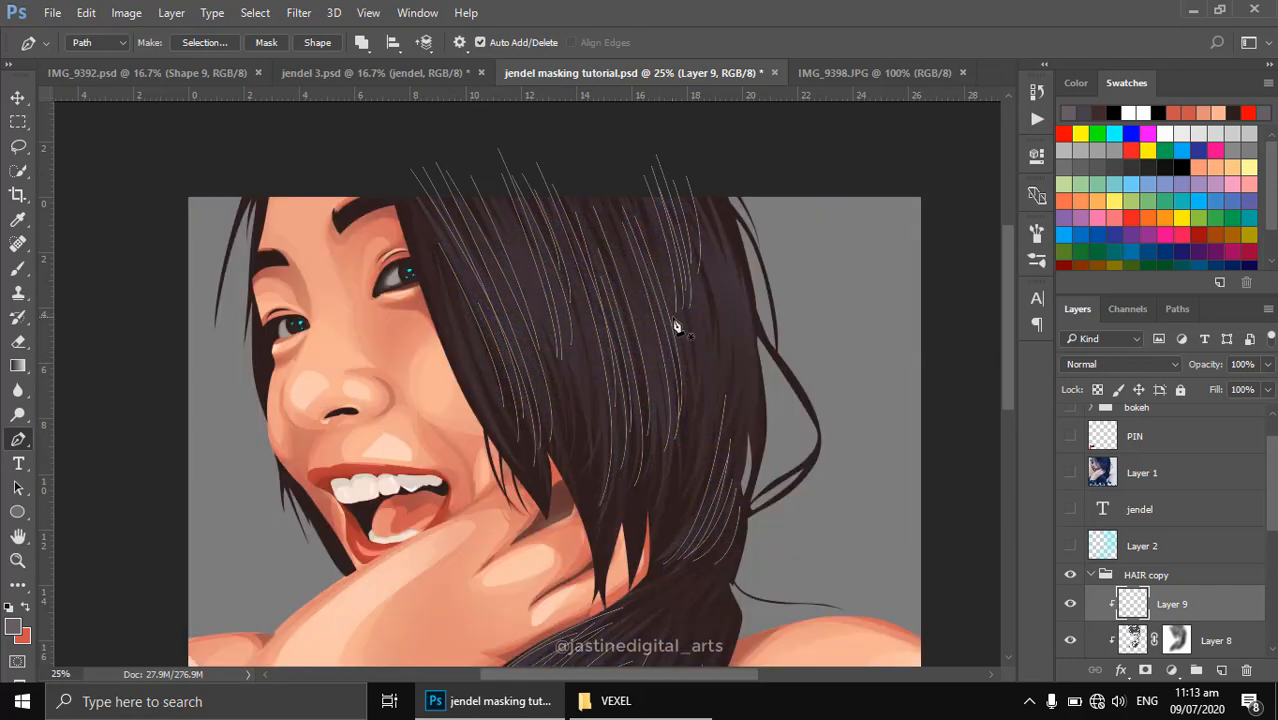
{"action": "key", "text": "b"}
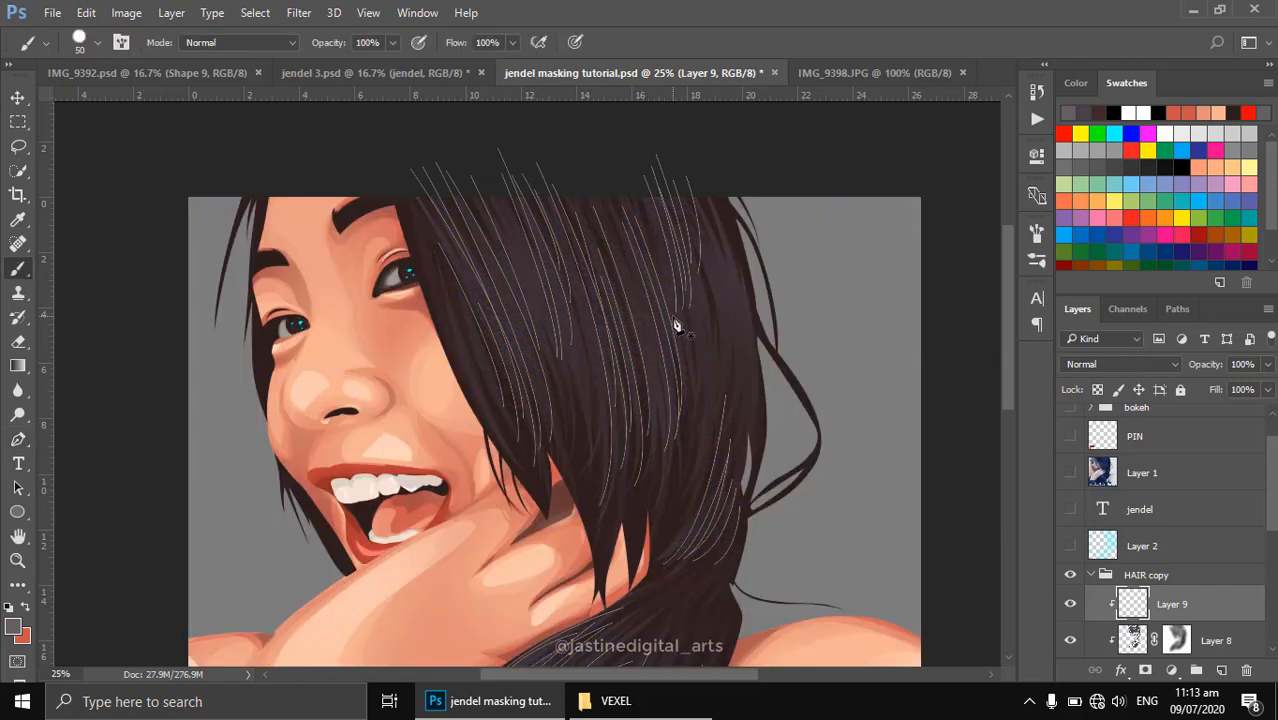
{"action": "key", "text": "p"}
{"action": "right_click", "coordinate": [656, 322]}
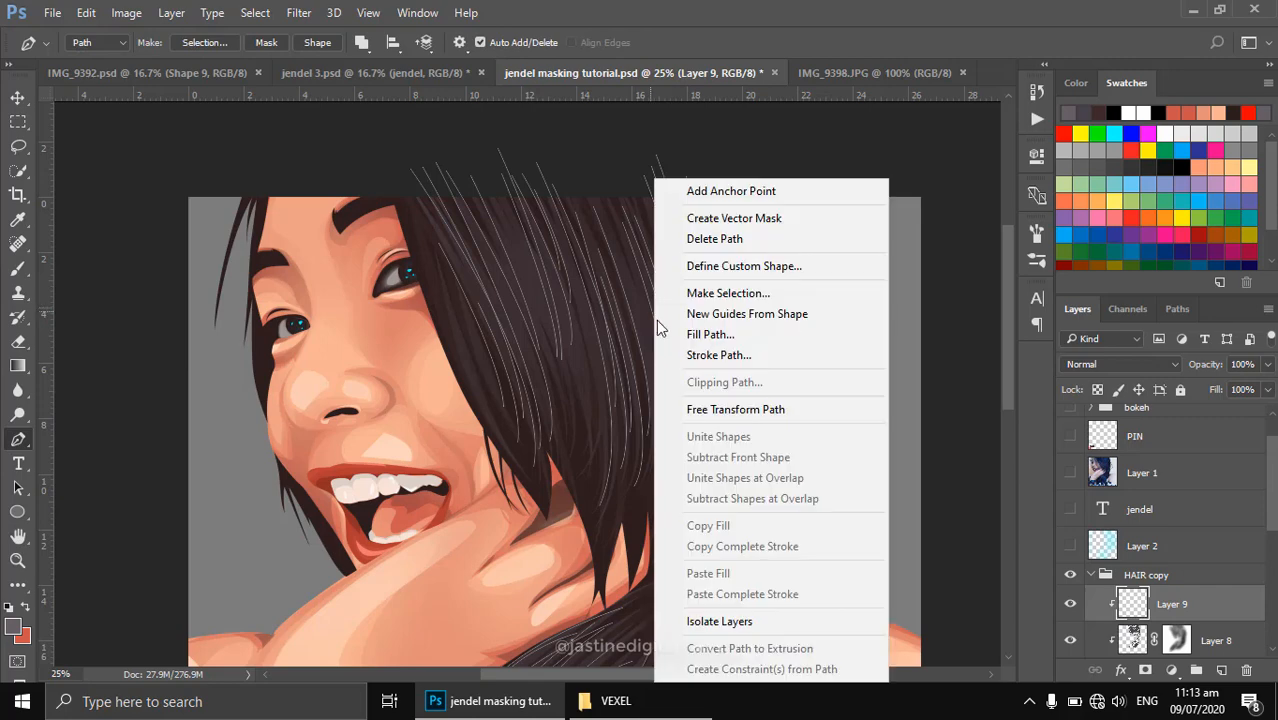
{"action": "left_click", "coordinate": [729, 354]}
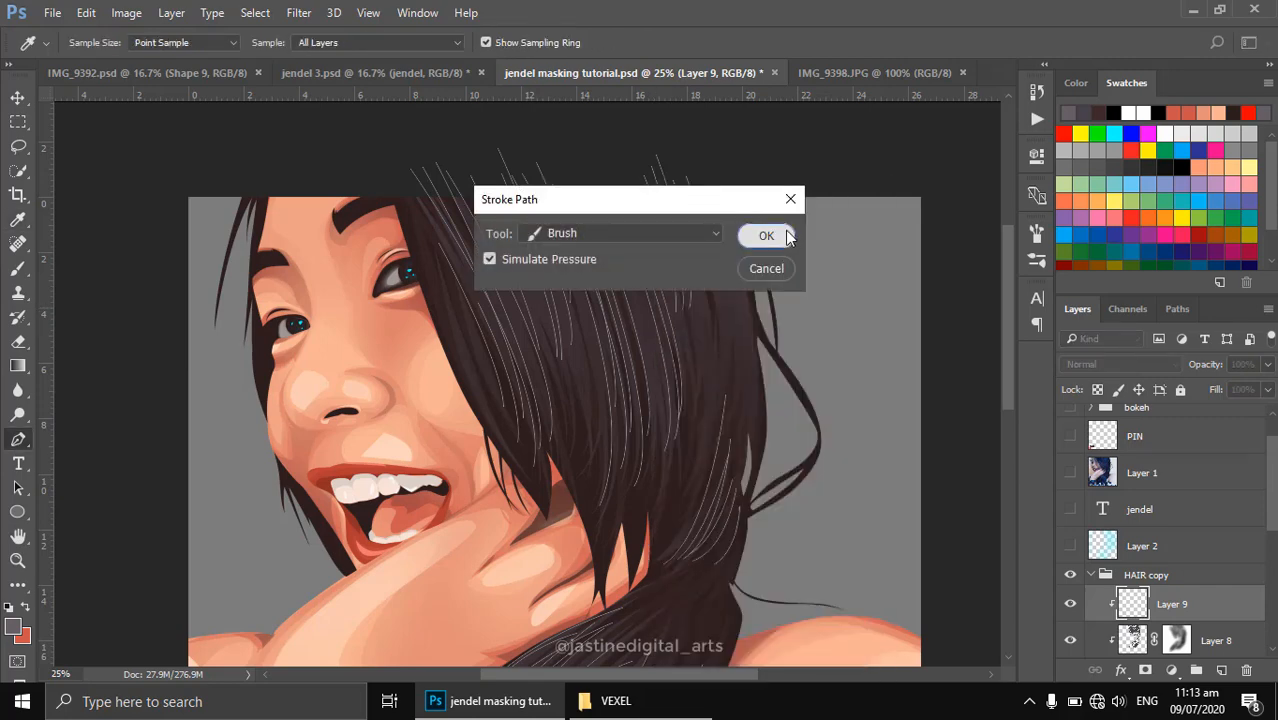
{"action": "left_click", "coordinate": [785, 237]}
{"action": "key", "text": "ctrl+z"}
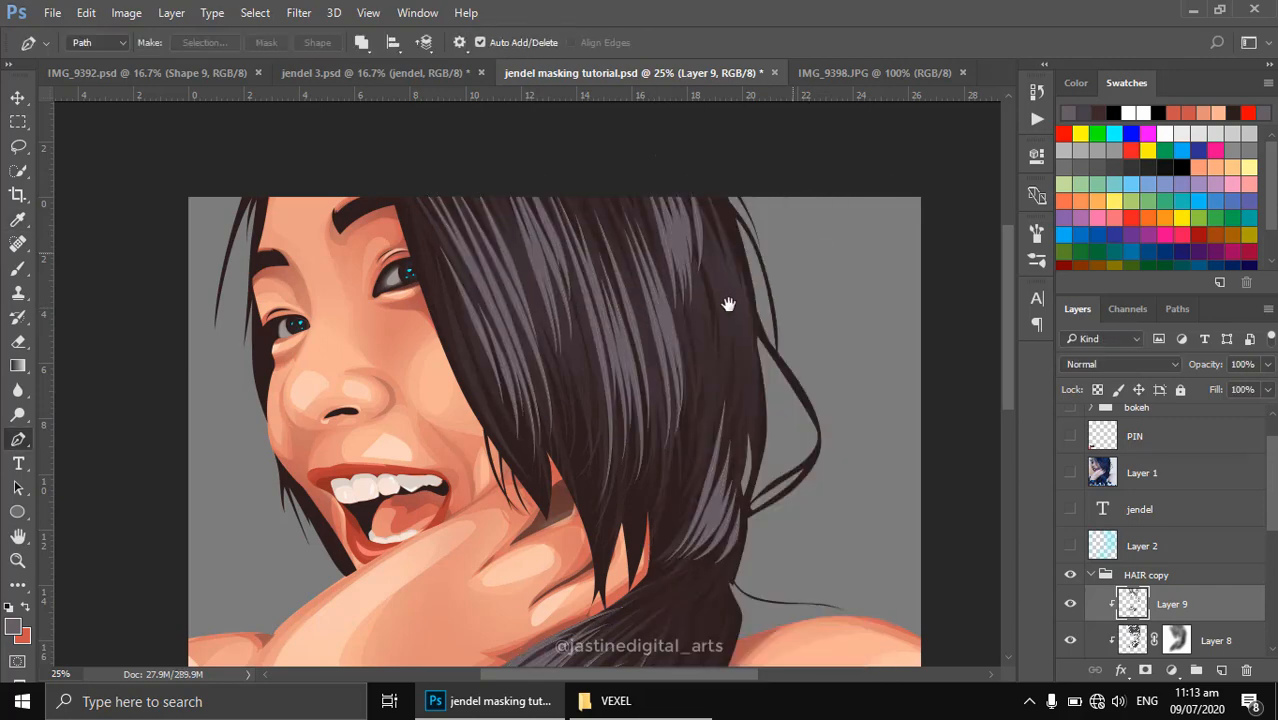
Add a layer mask to Layer 9, lower the layer's opacity to 50%, and ready the Eraser for fading.
{"action": "key", "text": "ctrl+minus"}
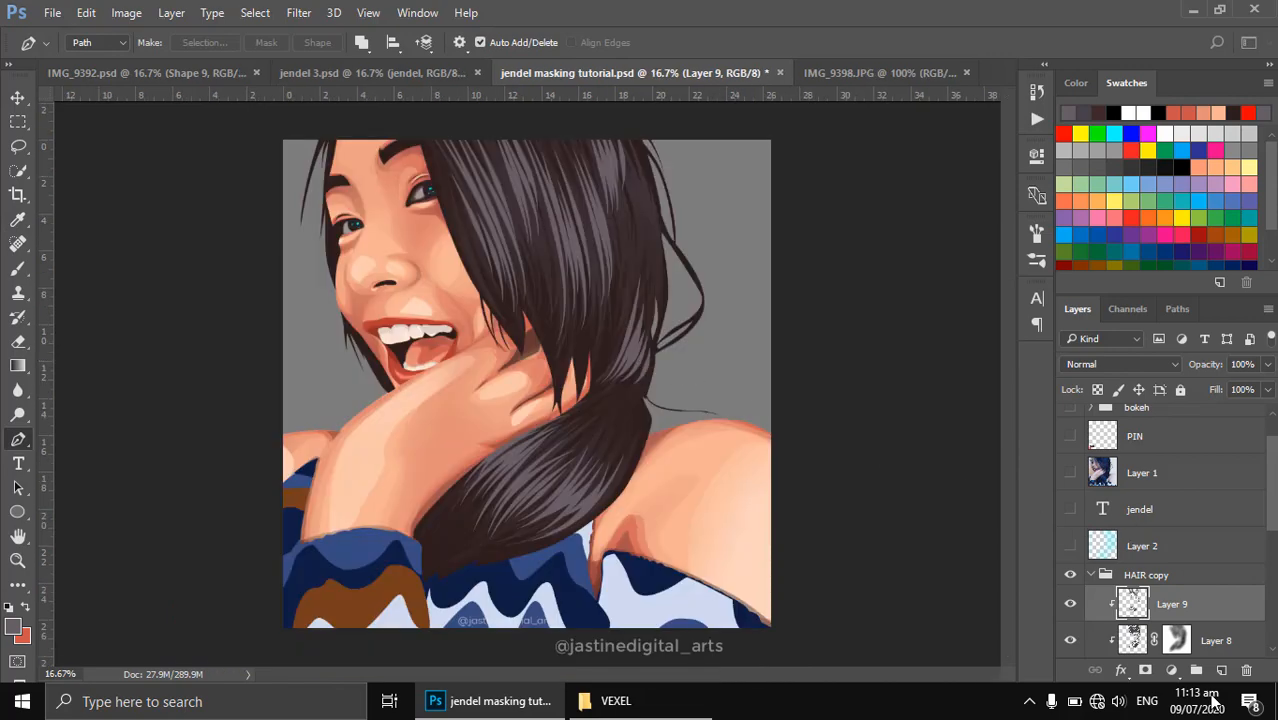
{"action": "left_click", "coordinate": [1145, 670]}
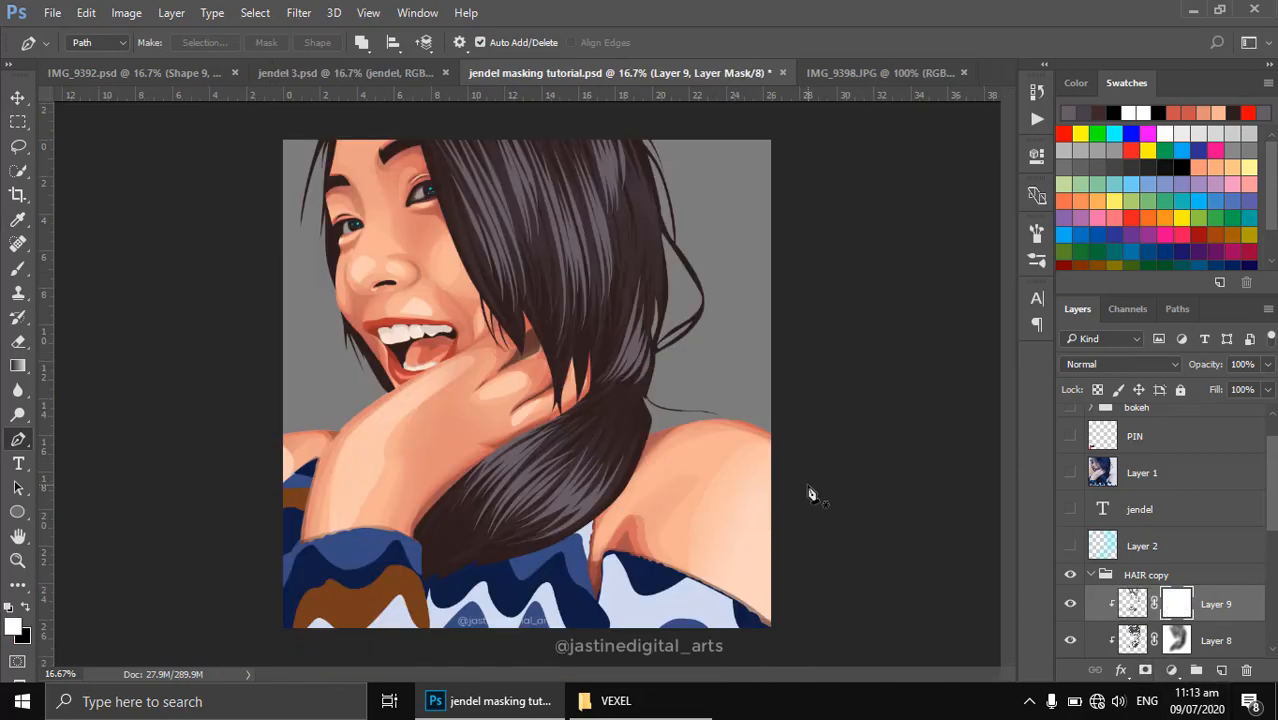
{"action": "key", "text": "ctrl+i"}
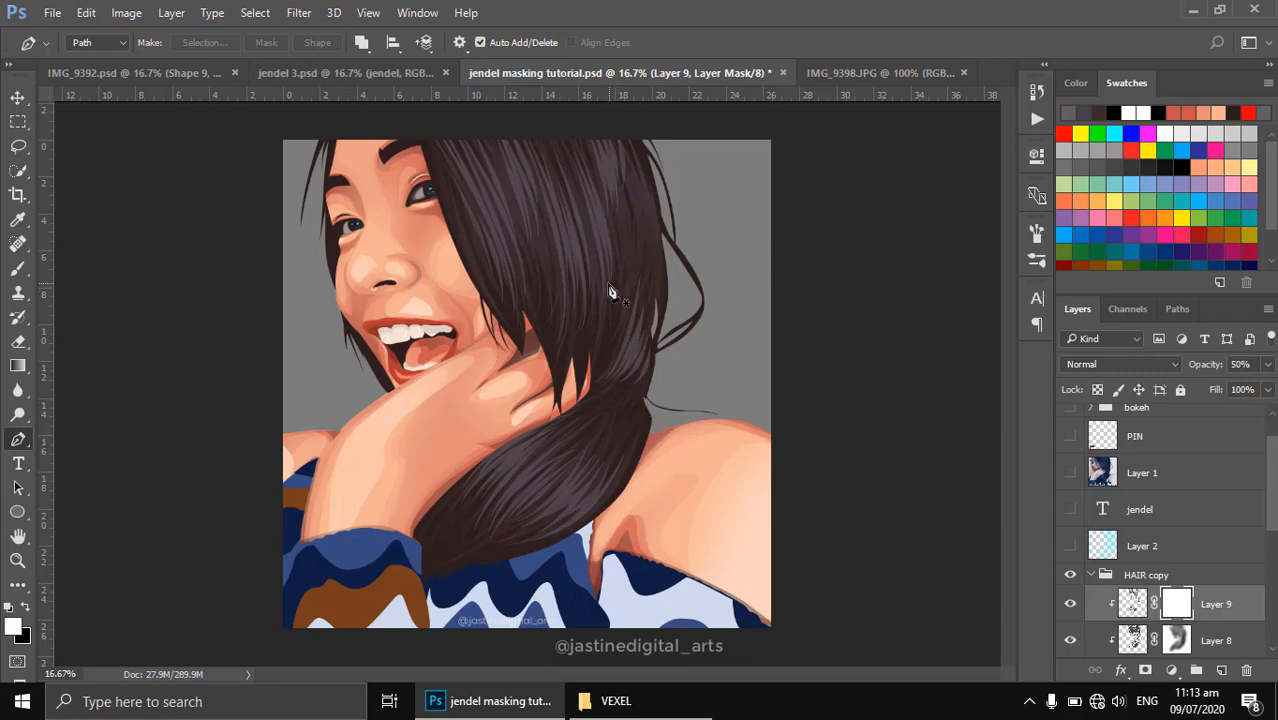
{"action": "key", "text": "e"}
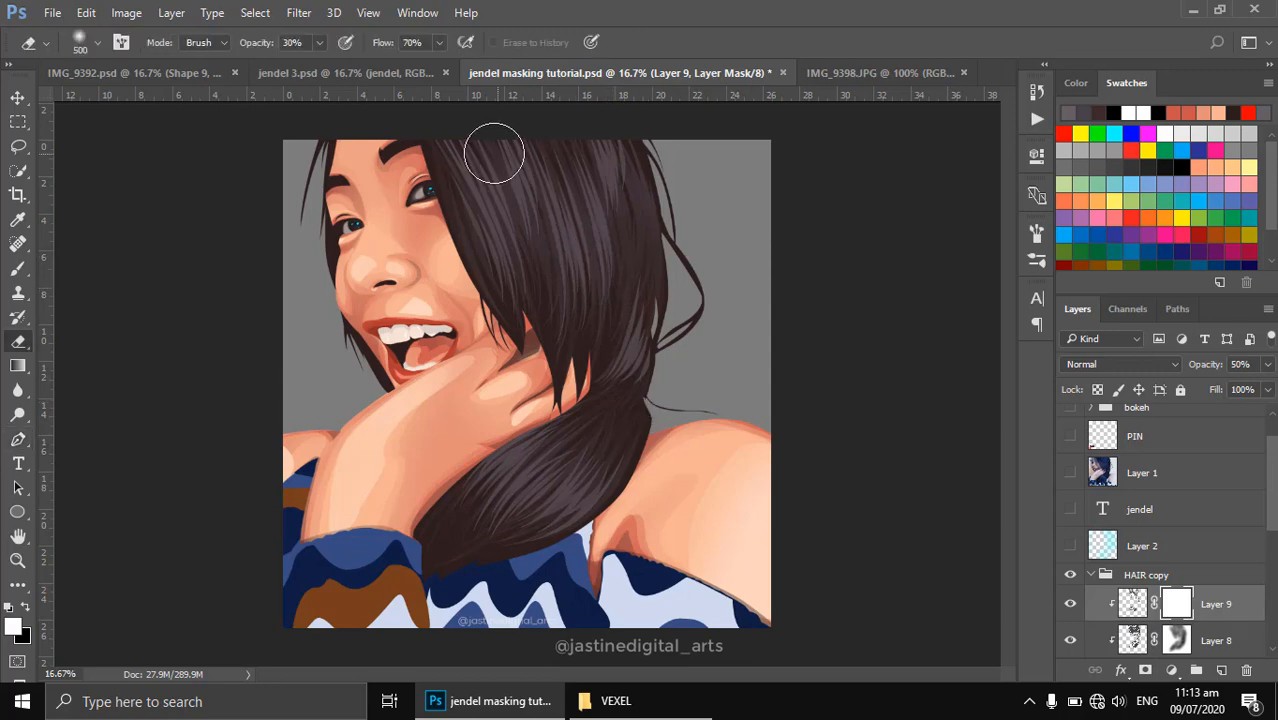
Fade Layer 9's strands through the front hair by erasing on its layer mask with the soft 500 px Eraser at 30% opacity.
{"action": "left_click_drag", "start_coordinate": [517, 178], "coordinate": [590, 271]}
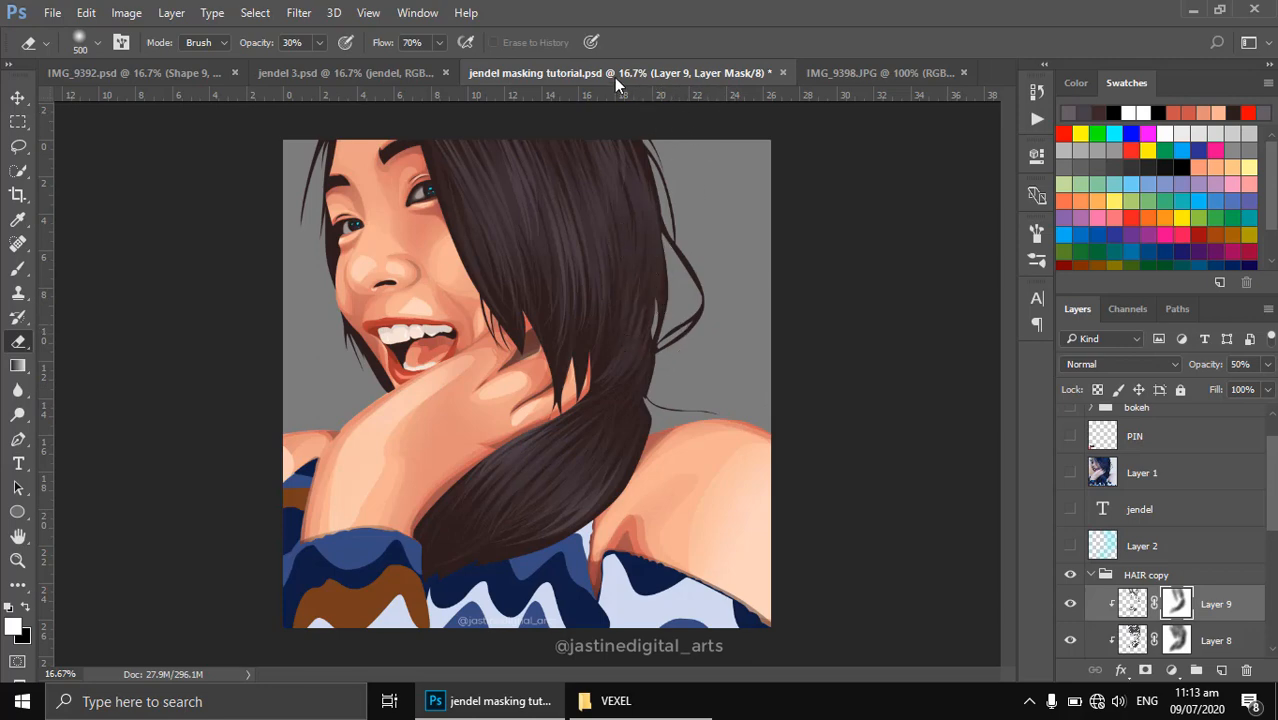
Review the hair colour reference in IMG_9398.JPG, and examine the portrait in jendel 3.psd with its Layer 2 and bokeh overlays hidden and shown.
{"action": "left_click", "coordinate": [908, 74]}
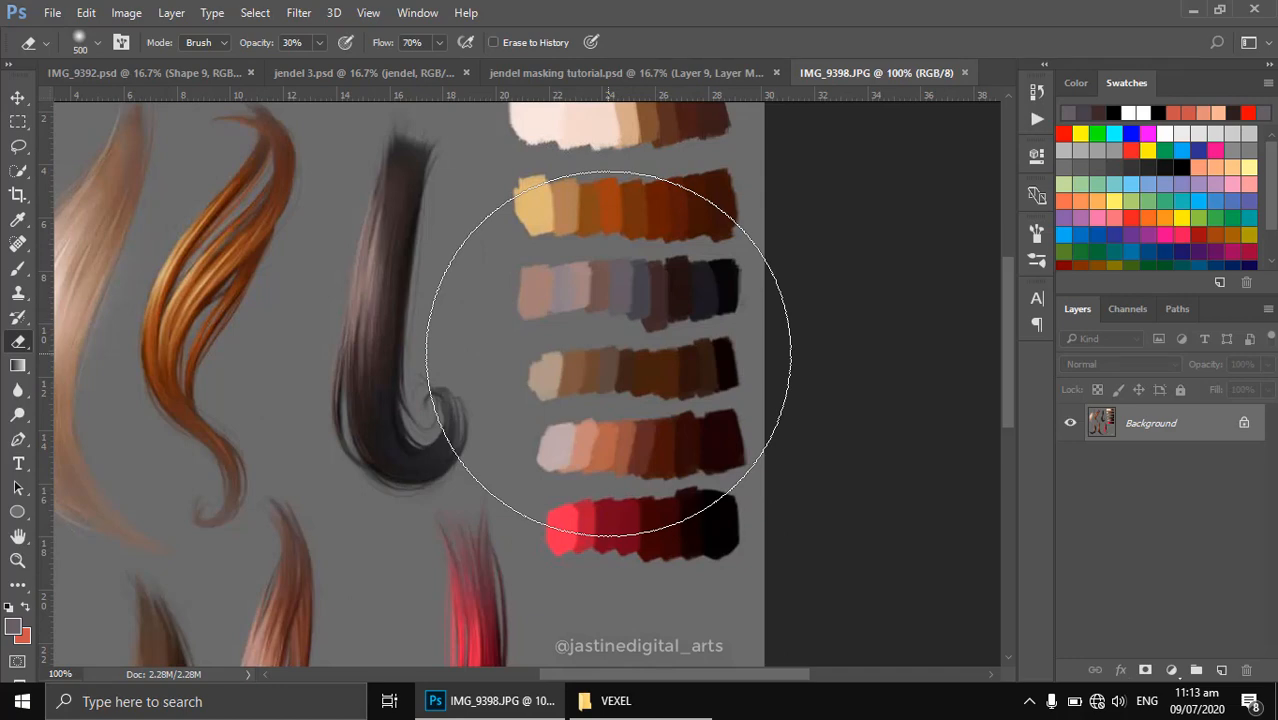
{"action": "left_click", "coordinate": [595, 73]}
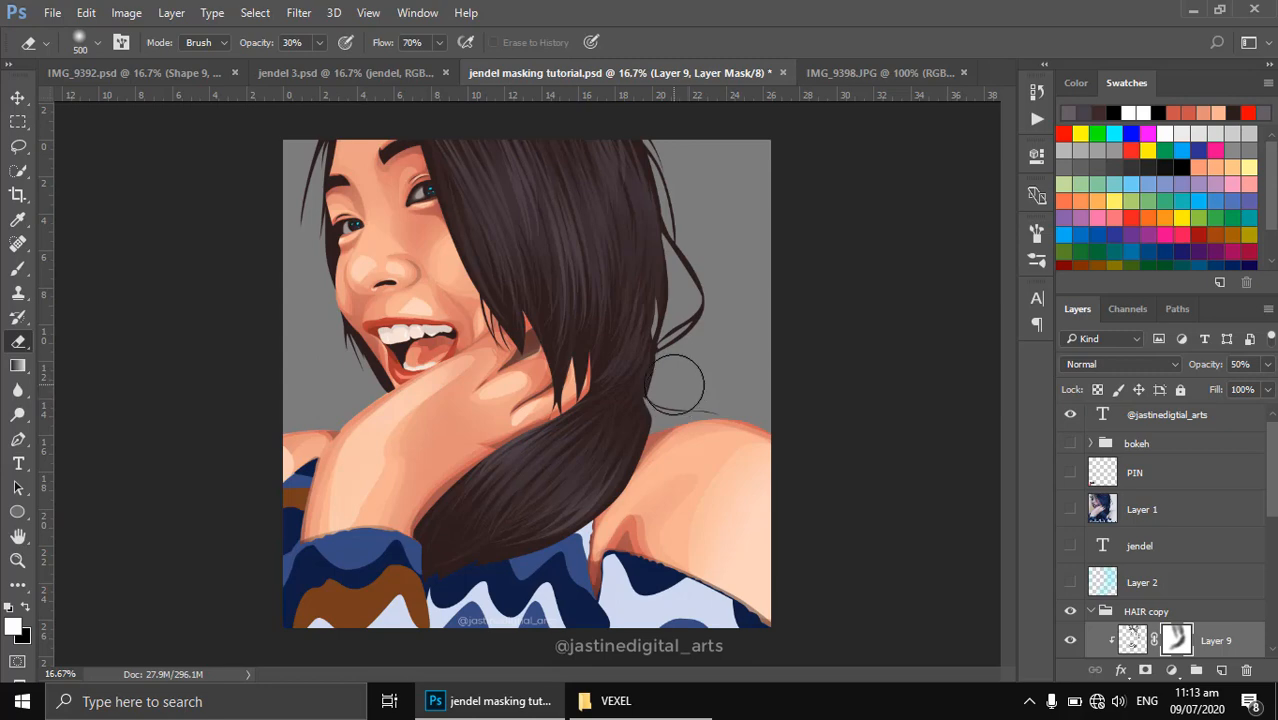
{"action": "left_click", "coordinate": [415, 86]}
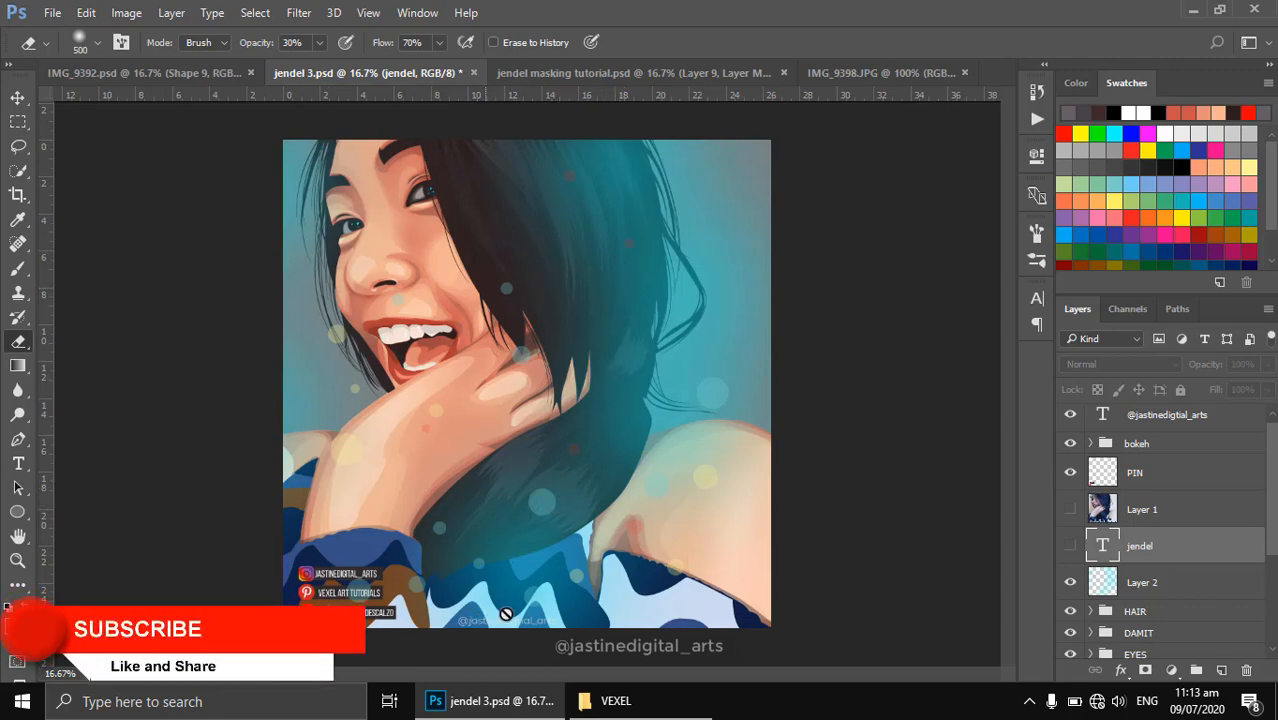
{"action": "left_click", "coordinate": [1070, 584]}
{"action": "left_click", "coordinate": [1070, 588]}
{"action": "left_click", "coordinate": [1070, 588]}
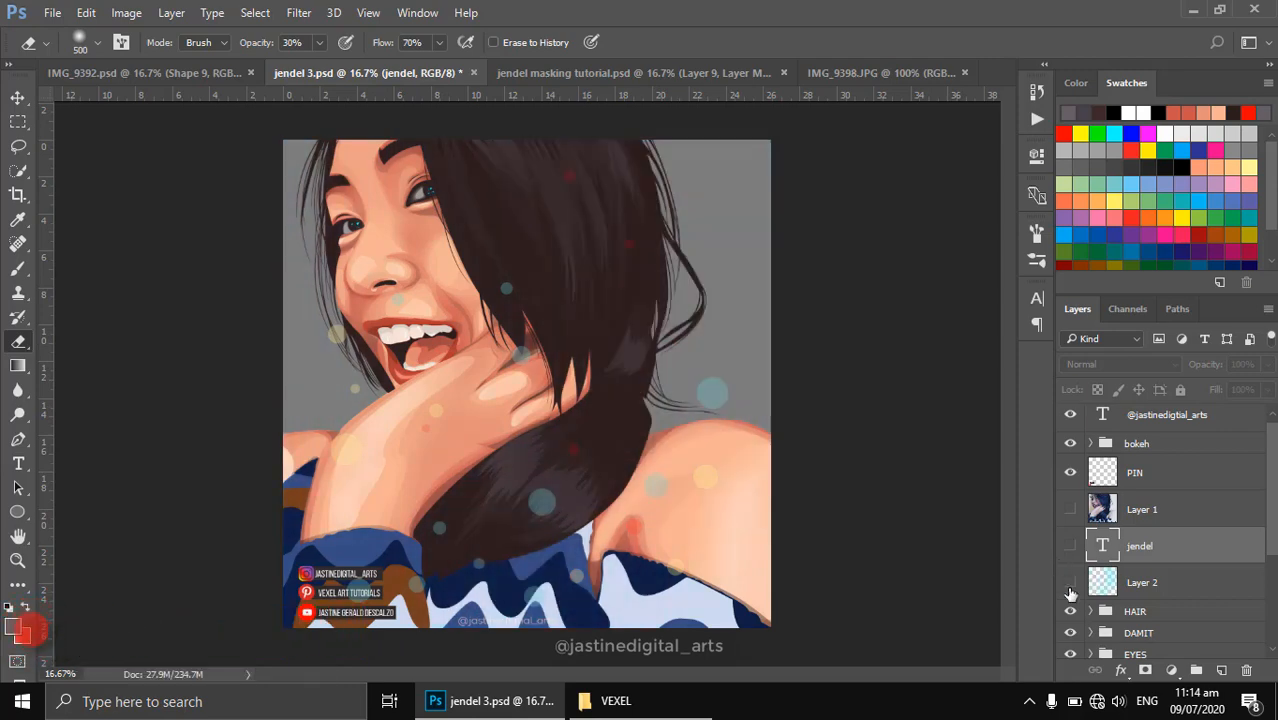
{"action": "left_click", "coordinate": [1069, 443]}
{"action": "left_click", "coordinate": [1069, 443]}
{"action": "left_click", "coordinate": [1069, 584]}
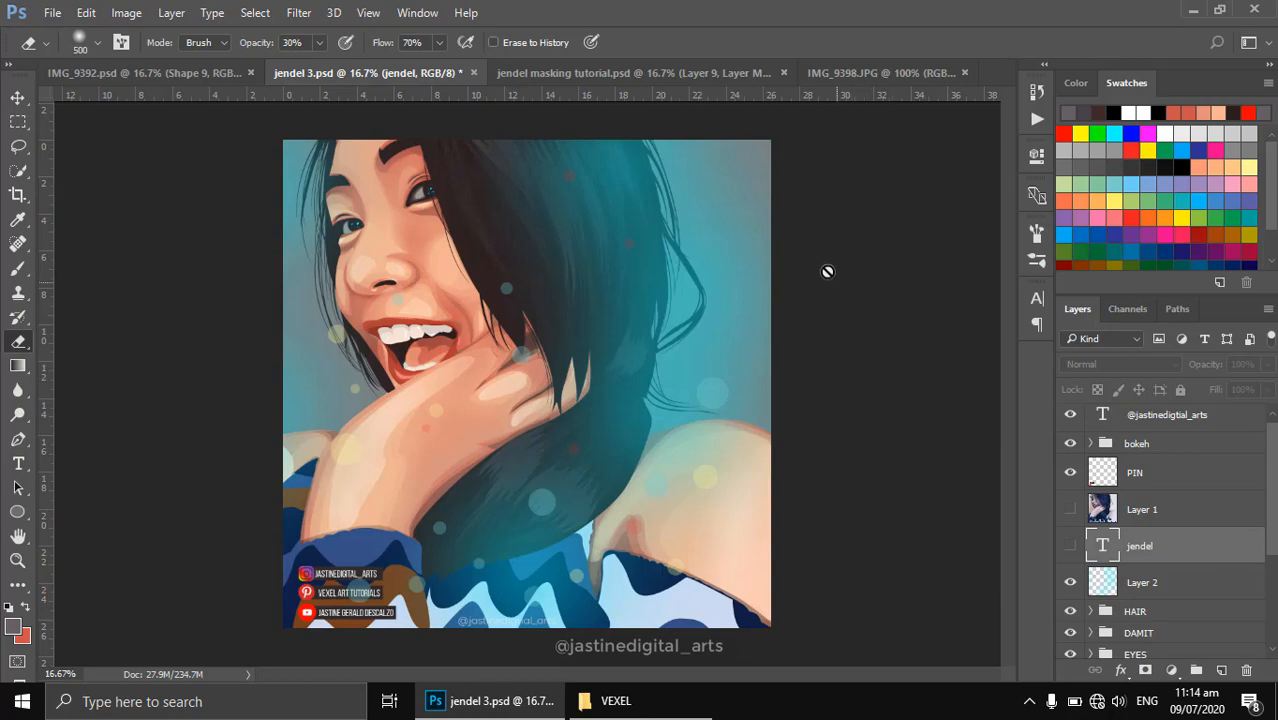
{"action": "left_click", "coordinate": [661, 77]}
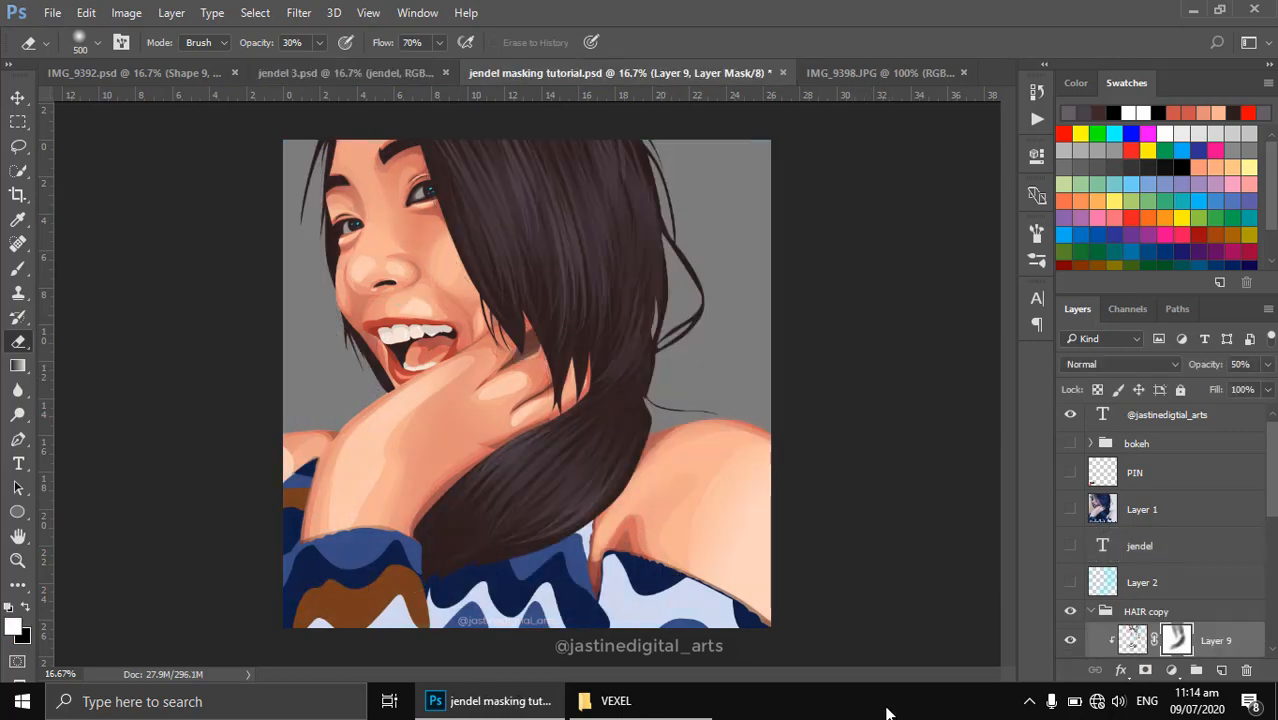